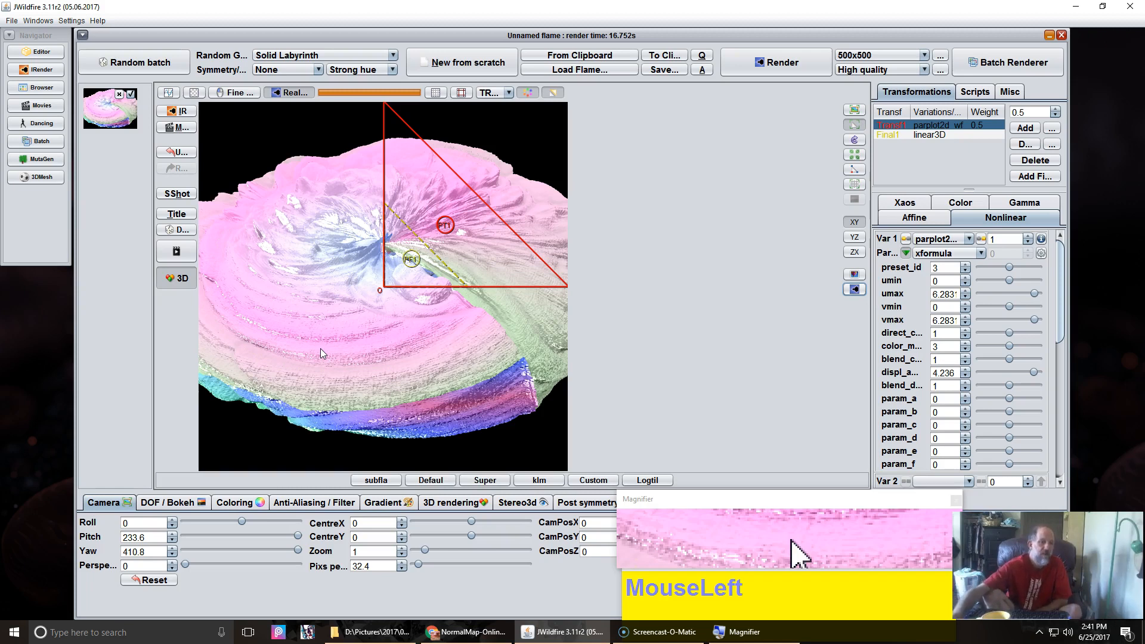
Step: Review the normal-map generator, displacement mapping and heightmap reference pages in the browser tabs
click(493, 636)
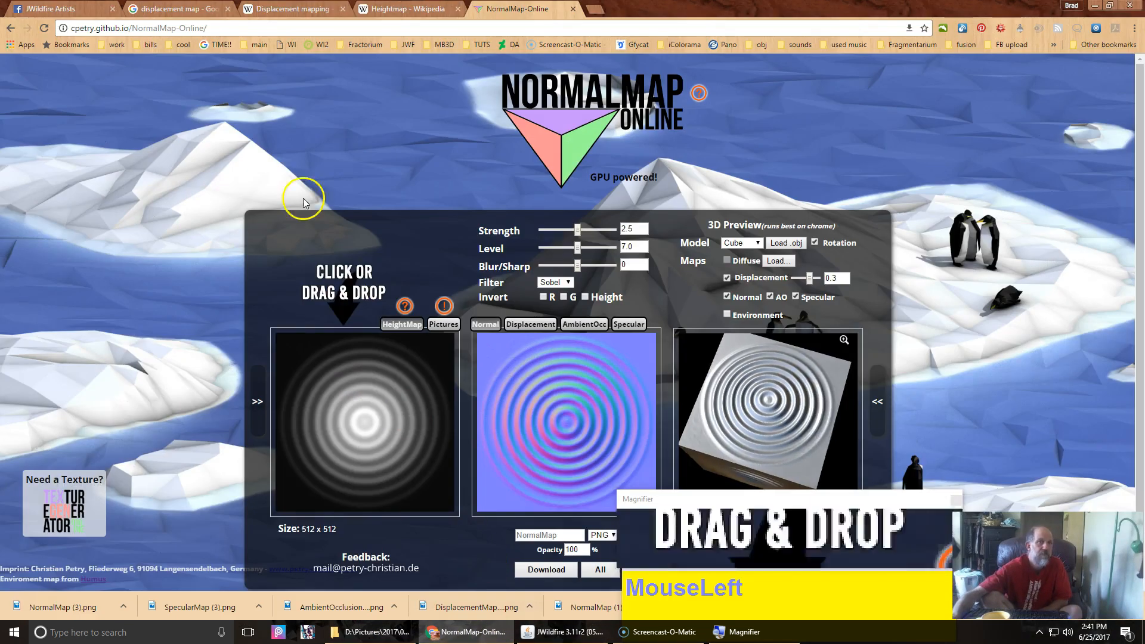
click(173, 9)
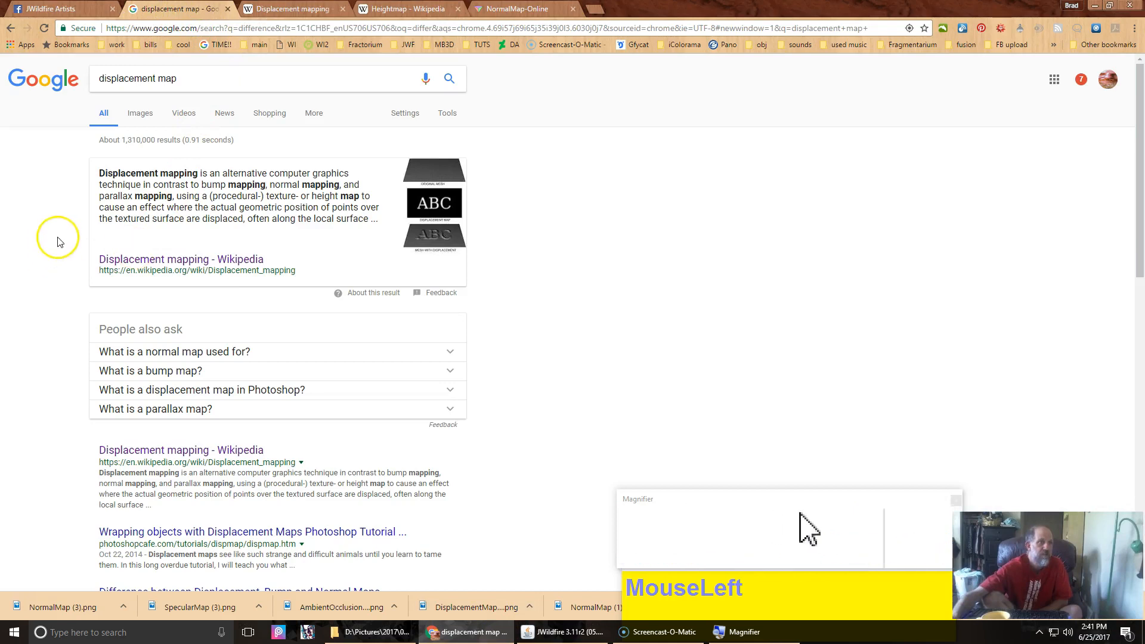
click(294, 7)
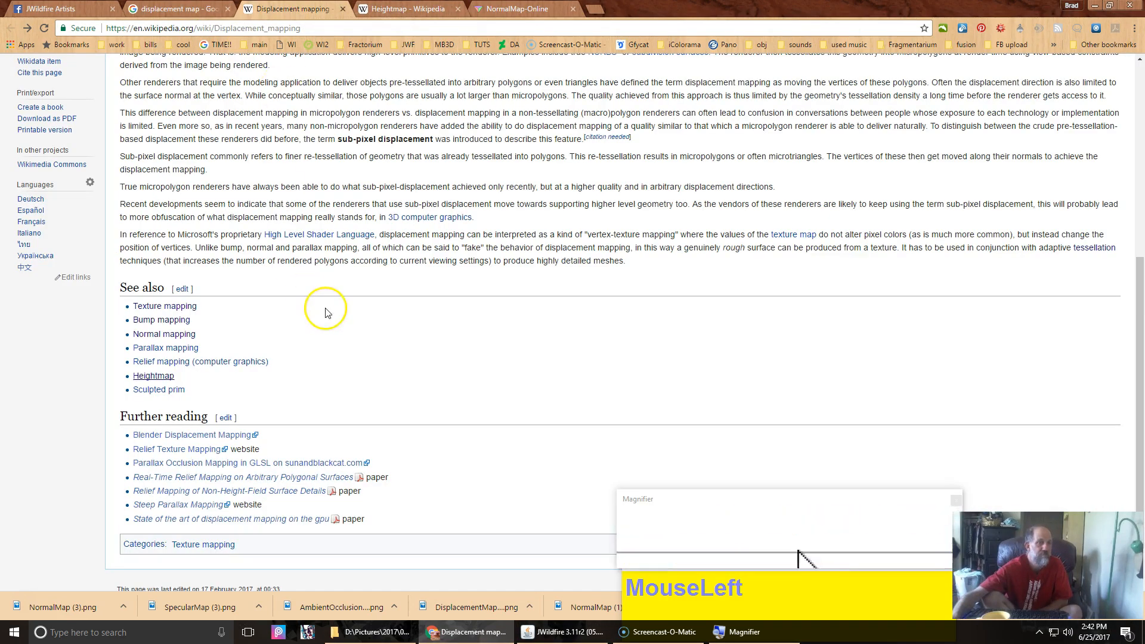
scroll(324, 238, up, 6)
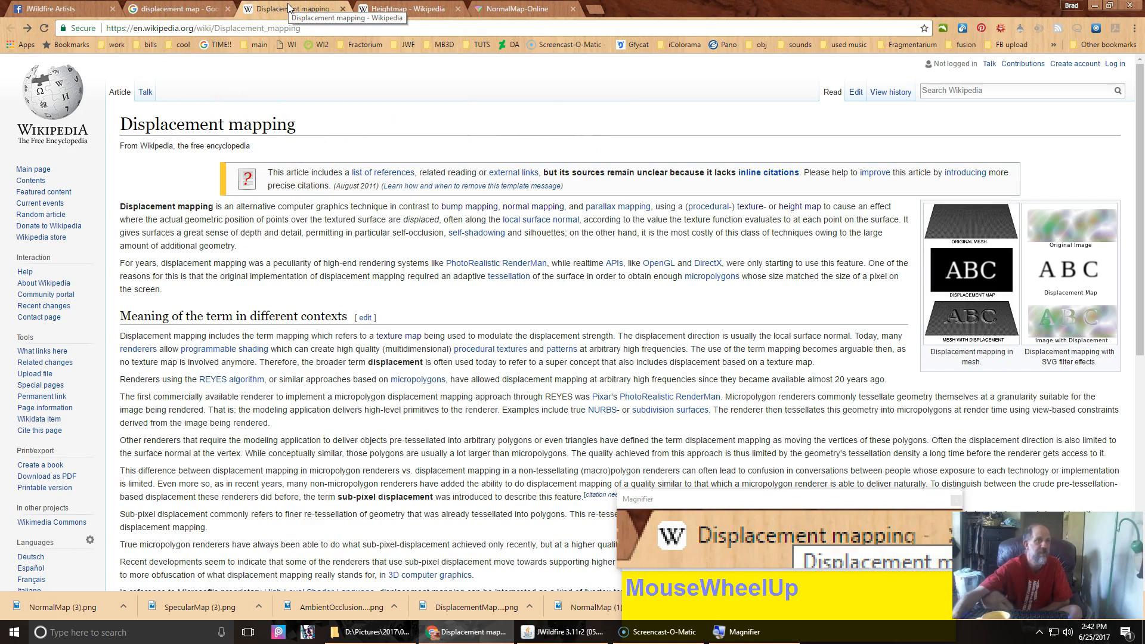
click(365, 8)
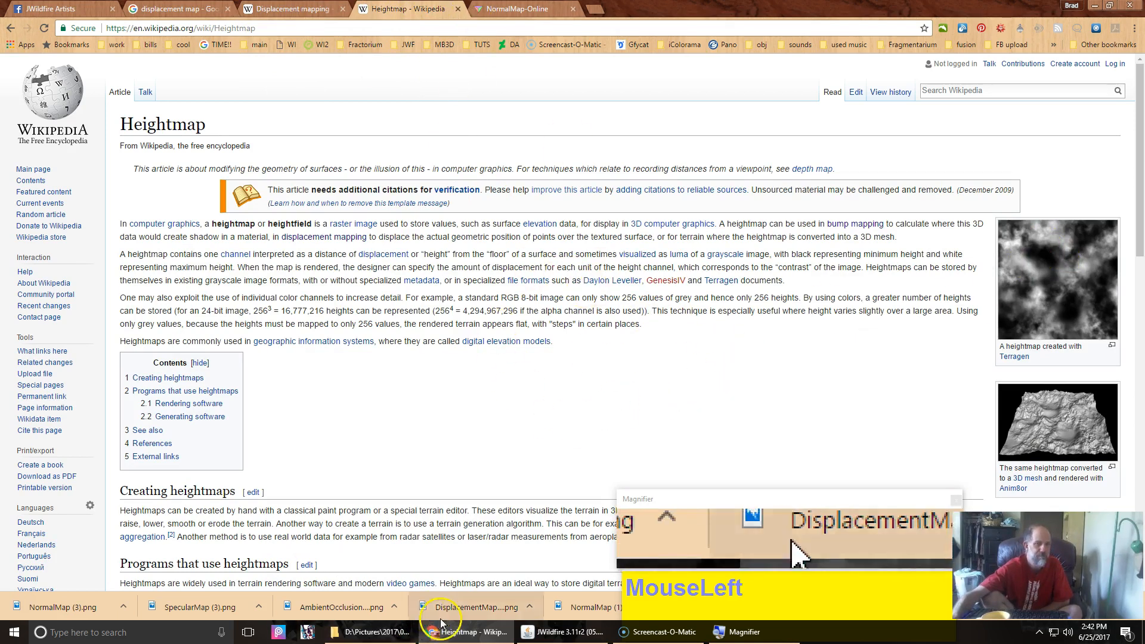
click(568, 634)
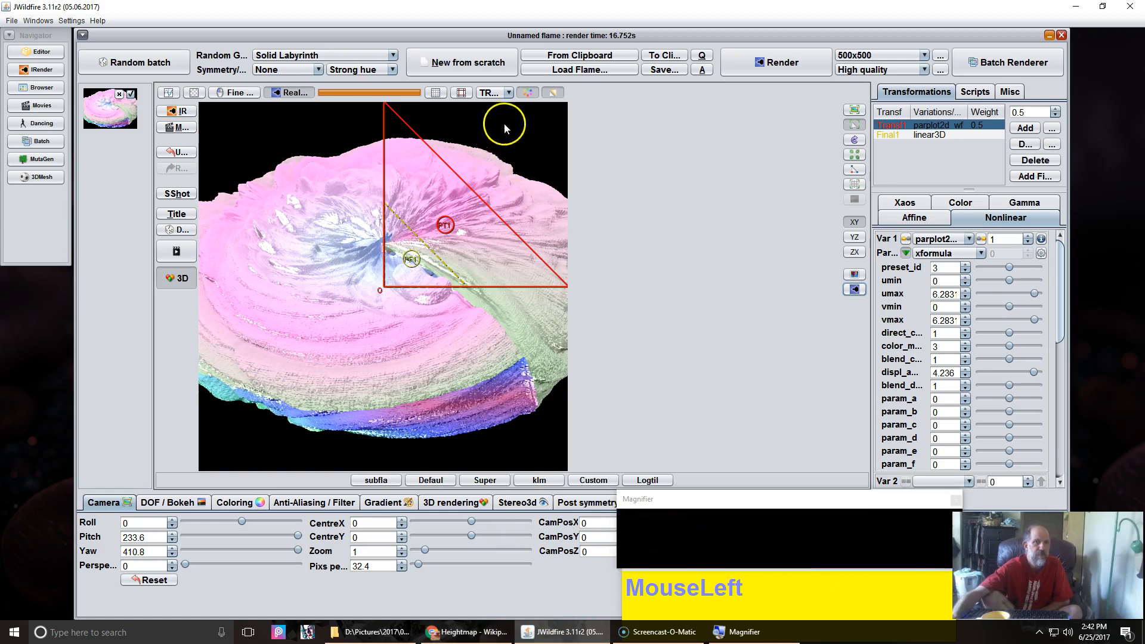
Step: Start a new flame from scratch and add a first transform
click(448, 63)
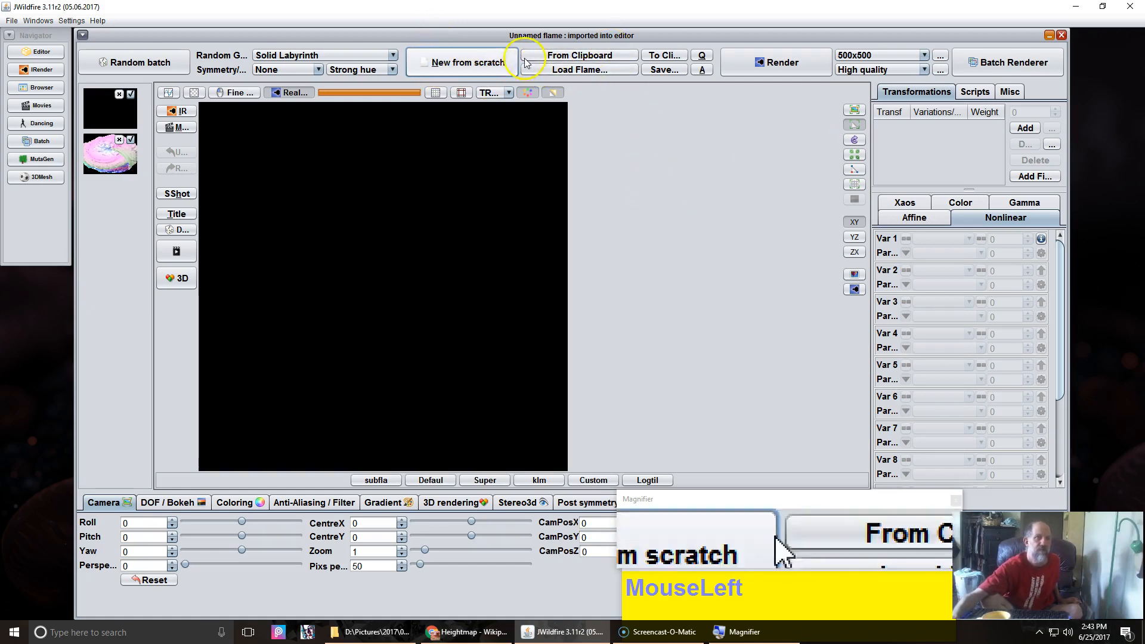
click(1022, 129)
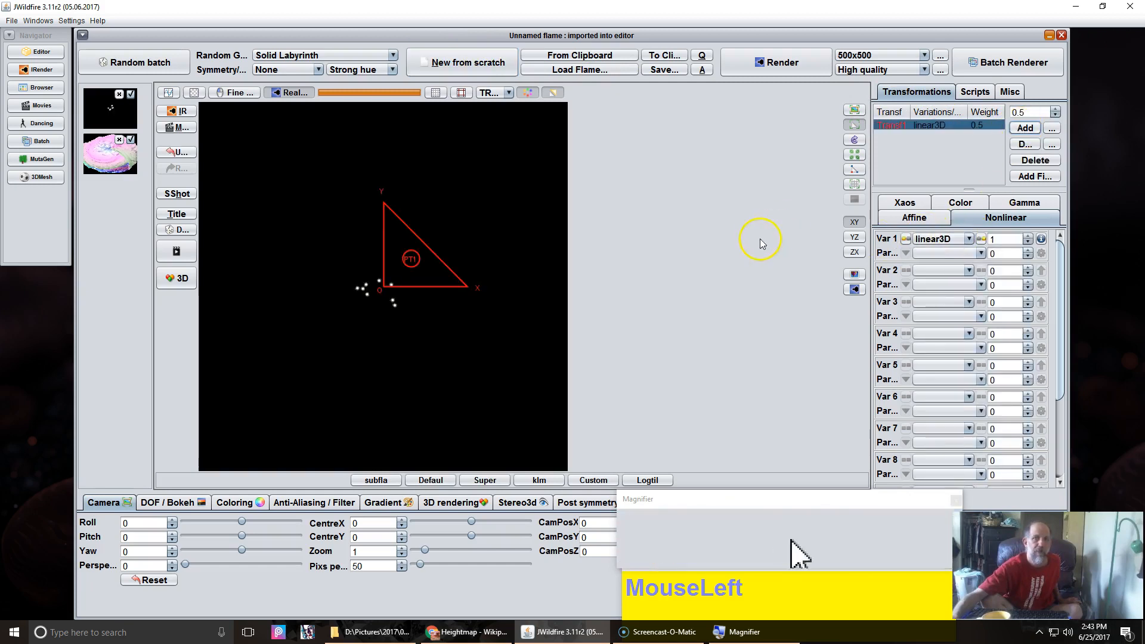
Step: Set the transform's Var 1 variation to the obj_mesh primitive variation
click(927, 243)
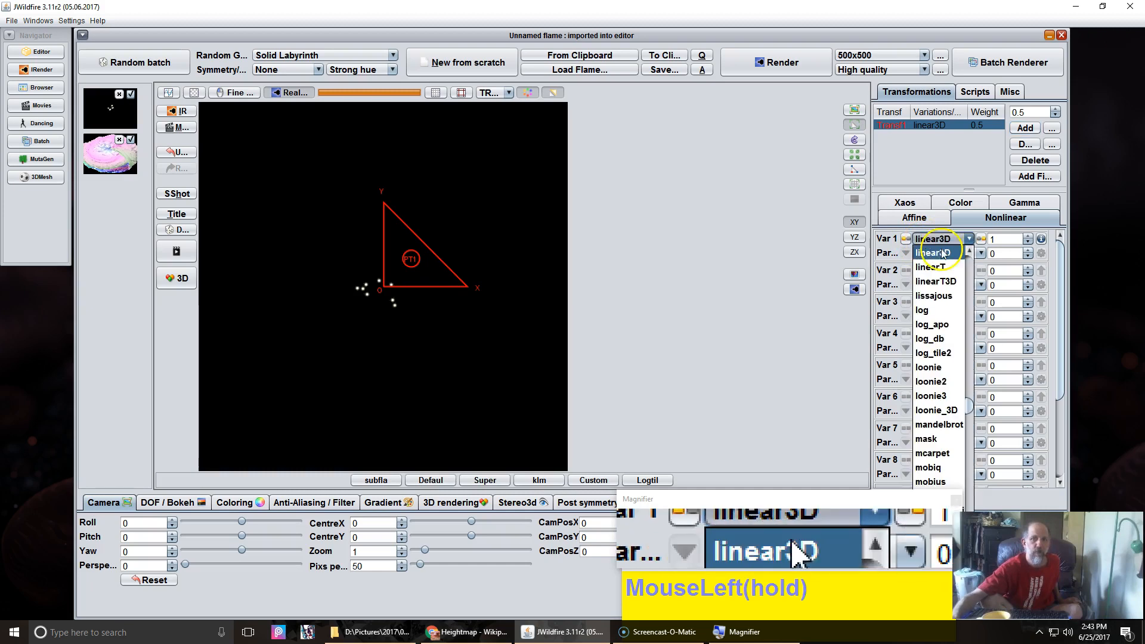
scroll(949, 325, up, 6)
scroll(949, 325, up, 20)
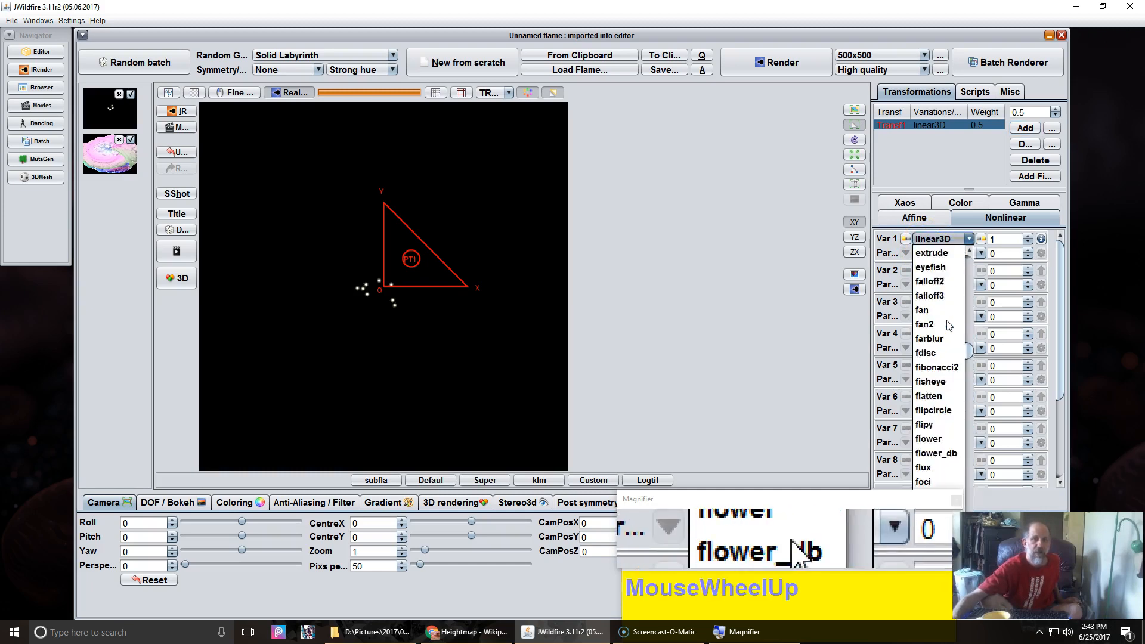
scroll(949, 325, up, 15)
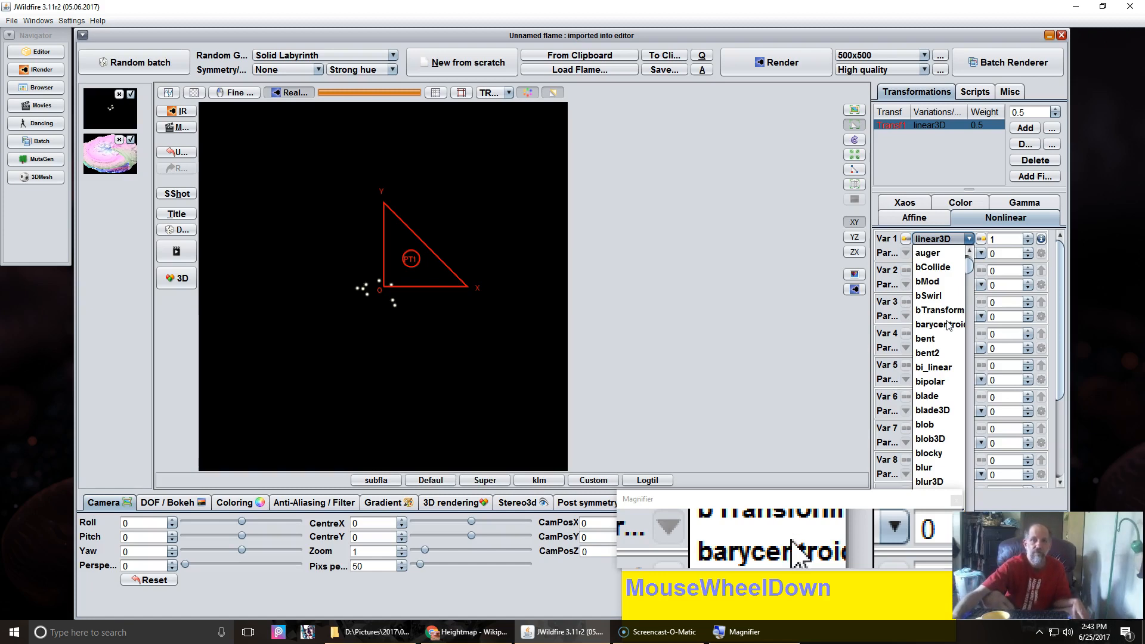
scroll(950, 325, down, 4)
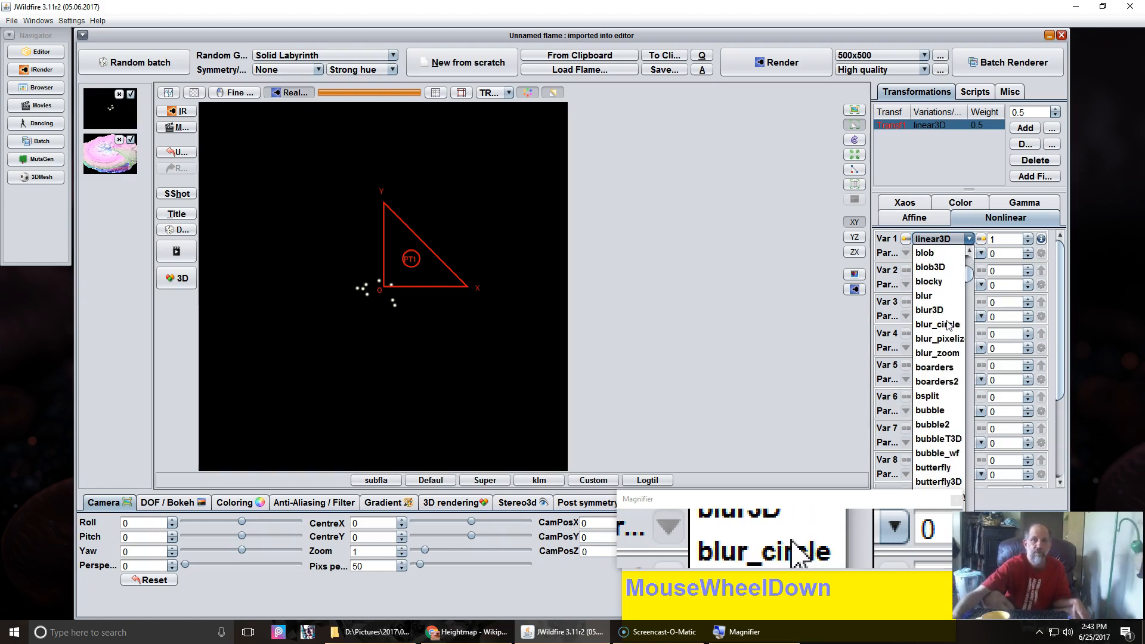
scroll(949, 325, down, 7)
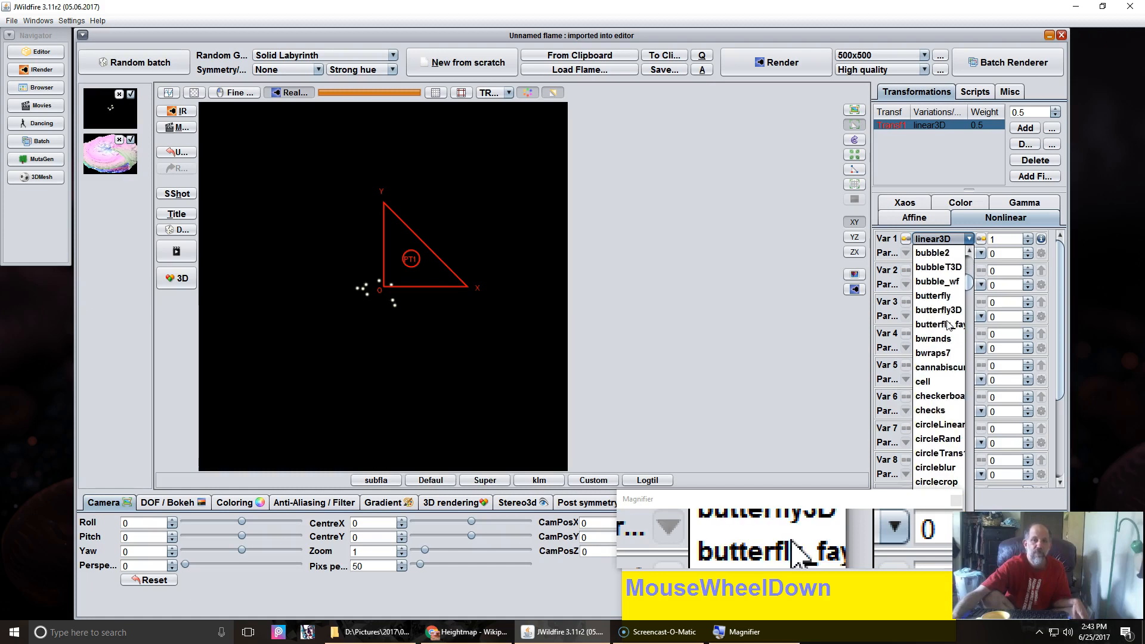
scroll(949, 325, down, 1)
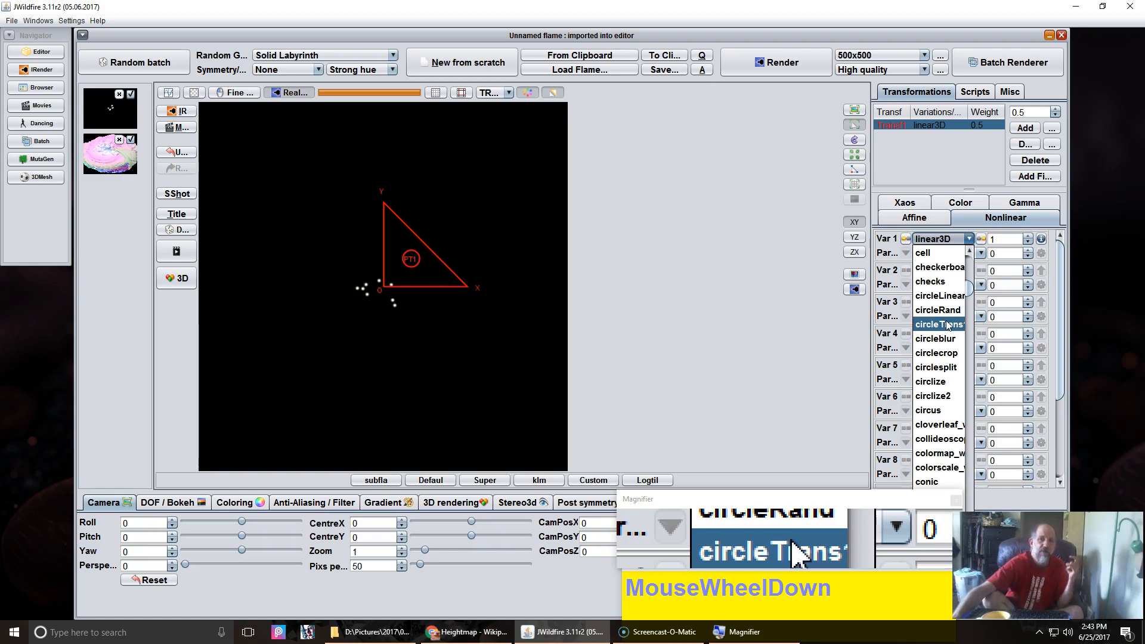
scroll(949, 326, down, 1)
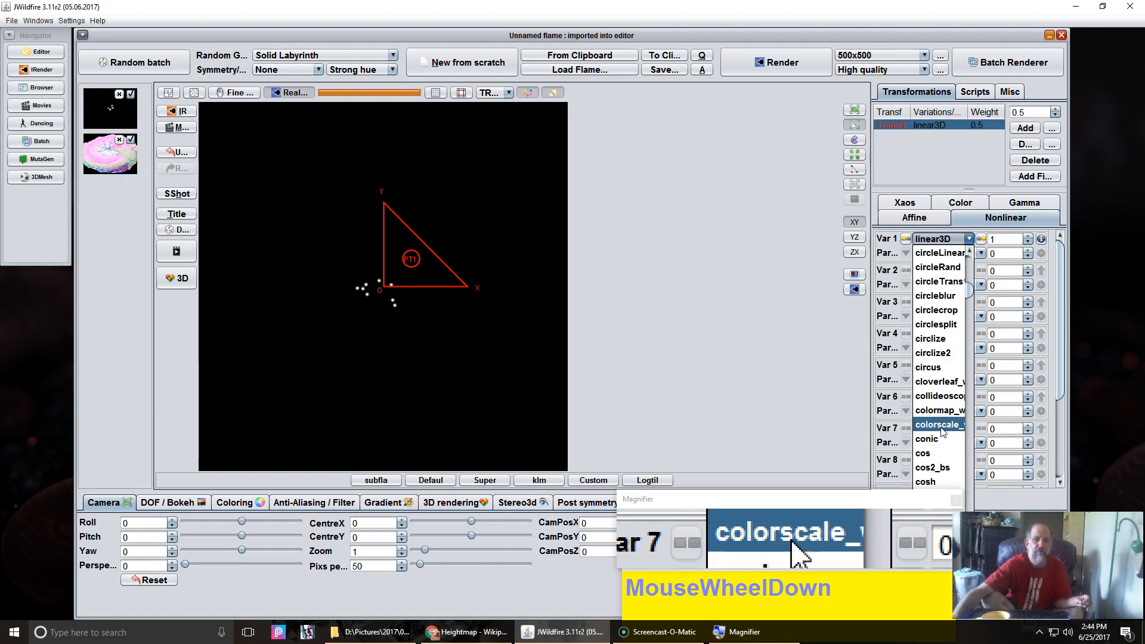
scroll(943, 432, down, 4)
scroll(943, 432, down, 4)
scroll(942, 432, down, 15)
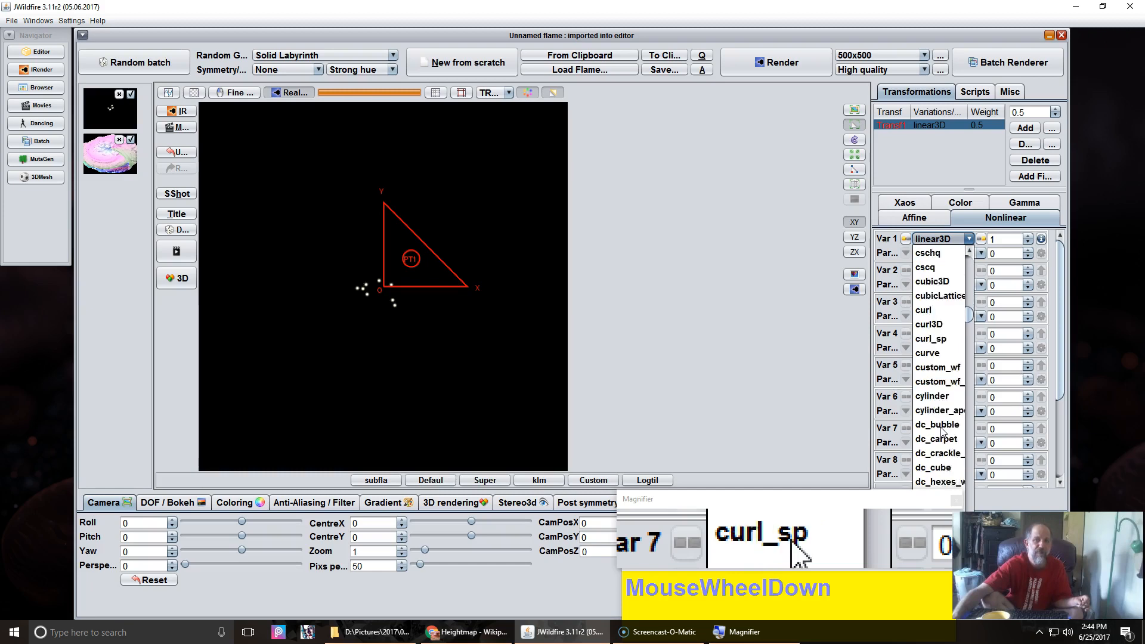
scroll(943, 432, down, 8)
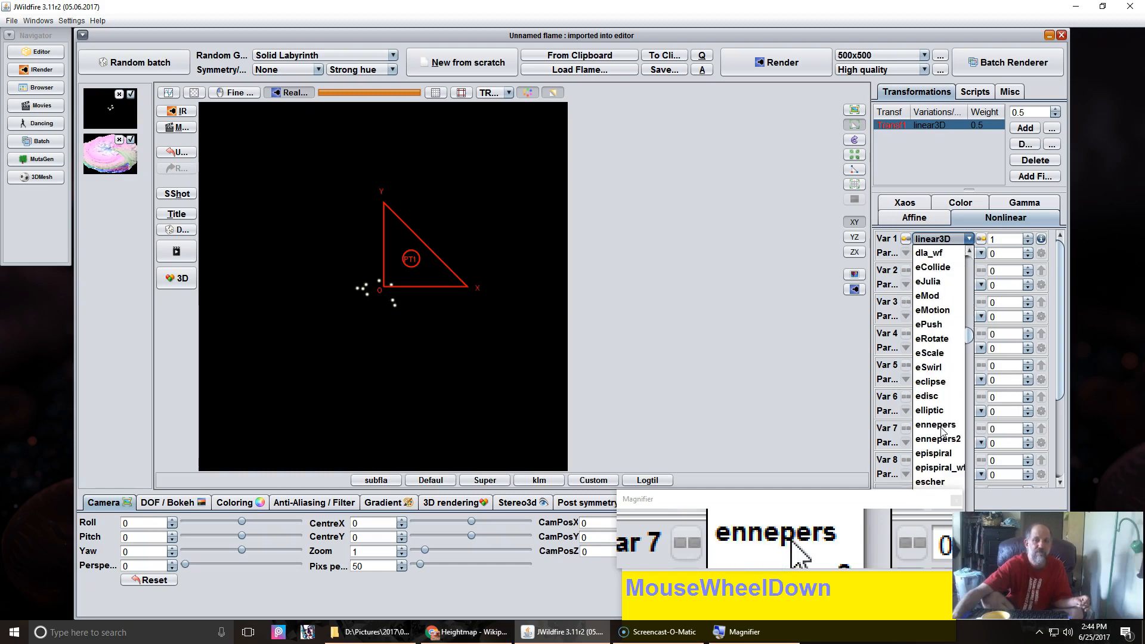
scroll(943, 432, down, 18)
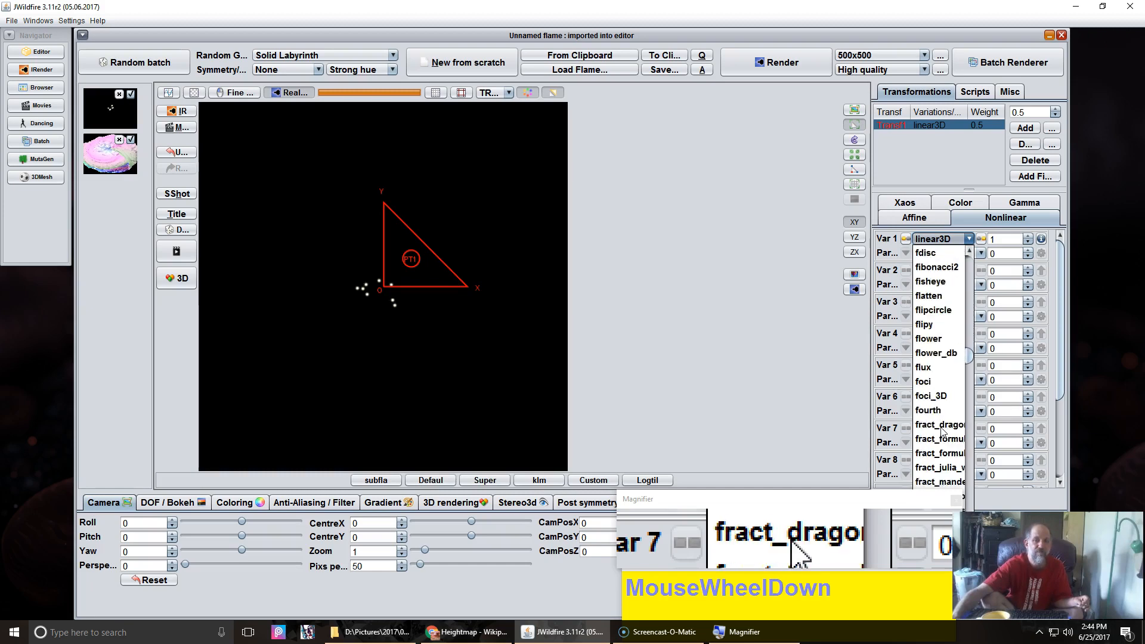
scroll(943, 432, down, 4)
scroll(943, 431, up, 6)
scroll(942, 432, down, 7)
scroll(943, 432, down, 10)
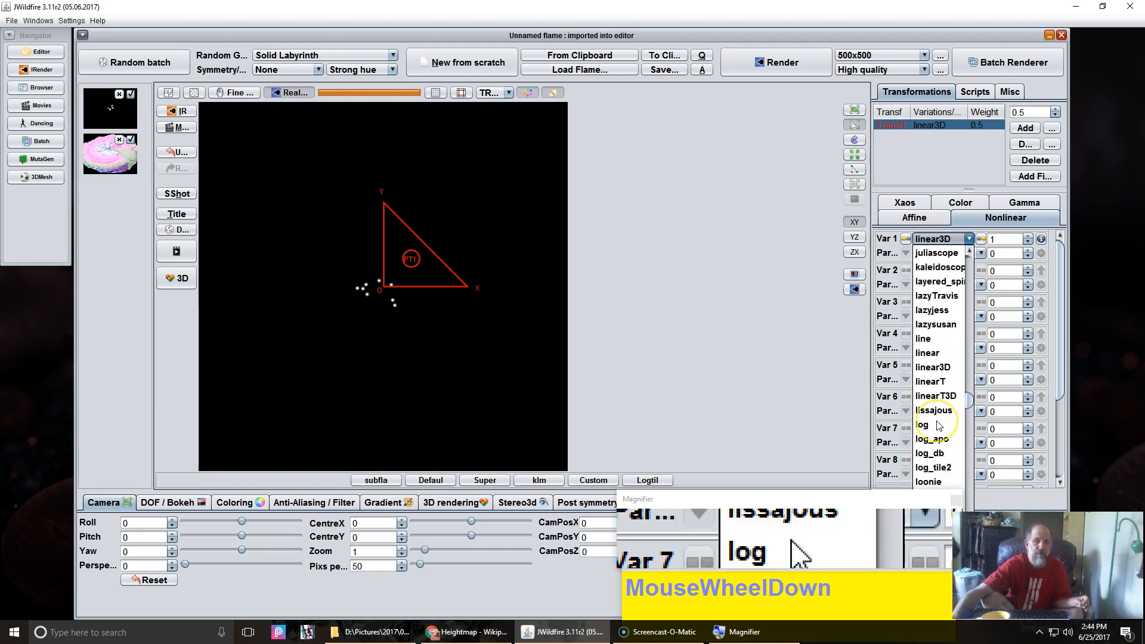
scroll(939, 425, down, 11)
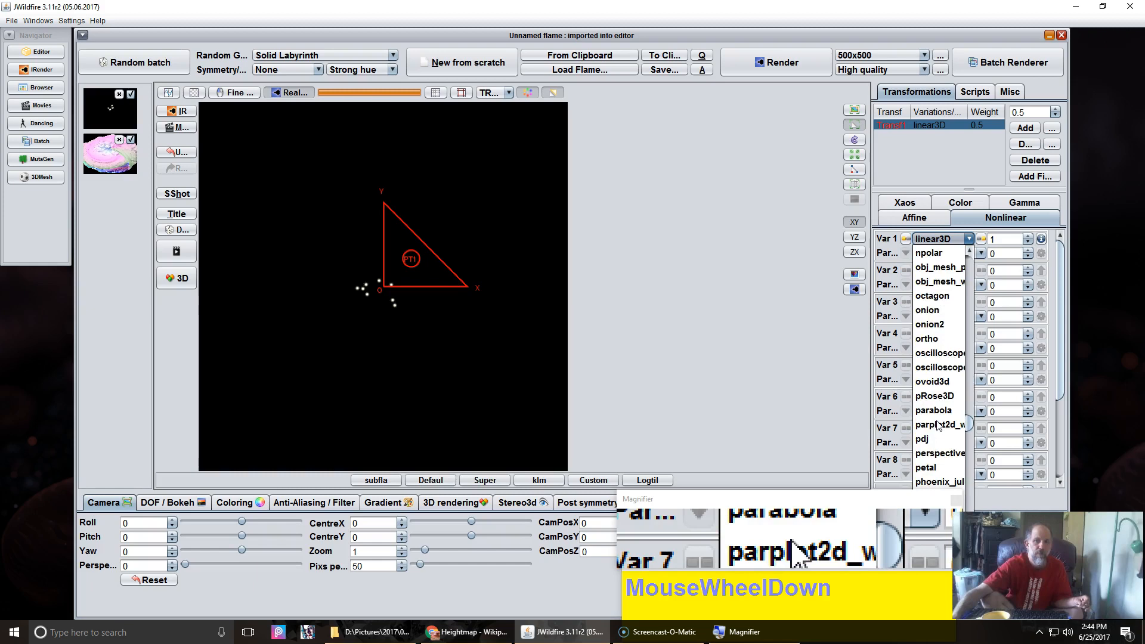
scroll(939, 425, down, 1)
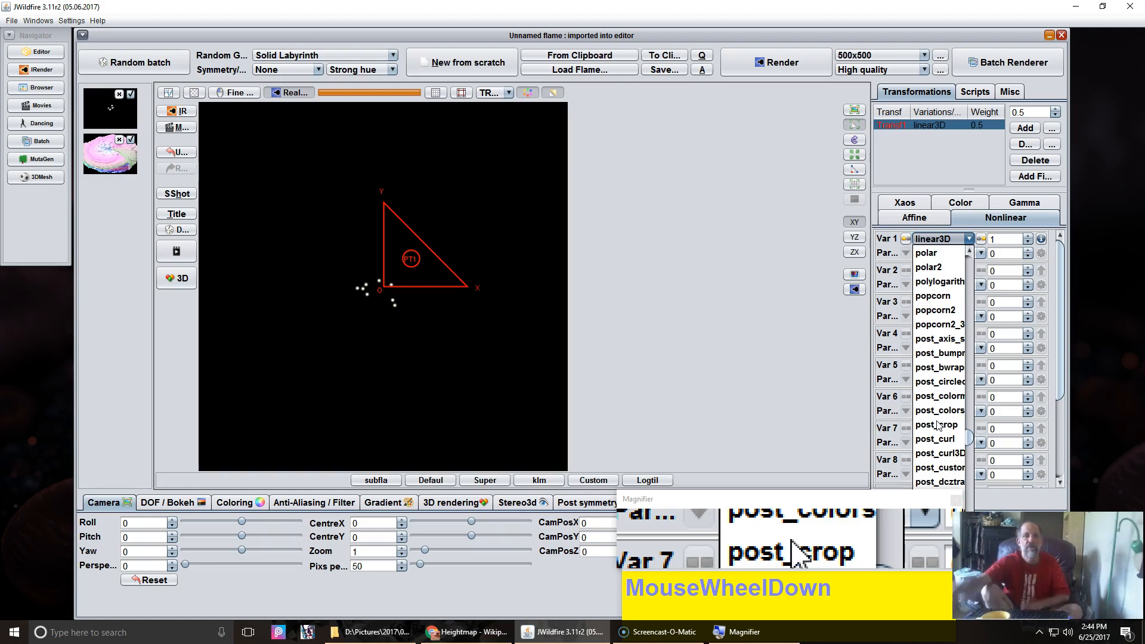
scroll(938, 425, down, 1)
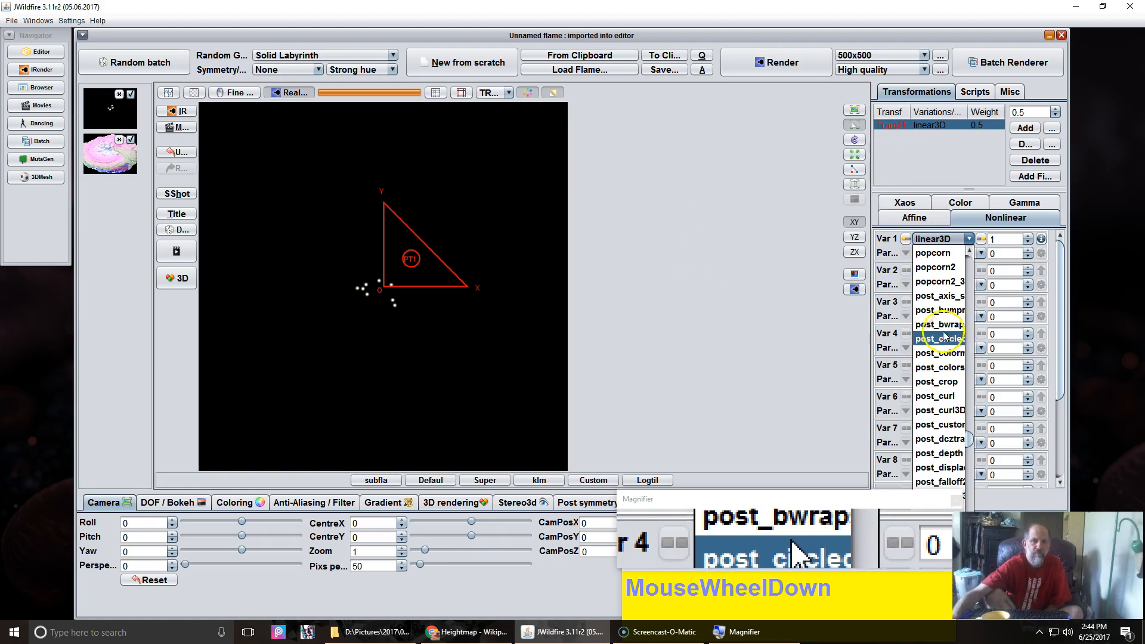
scroll(941, 332, down, 20)
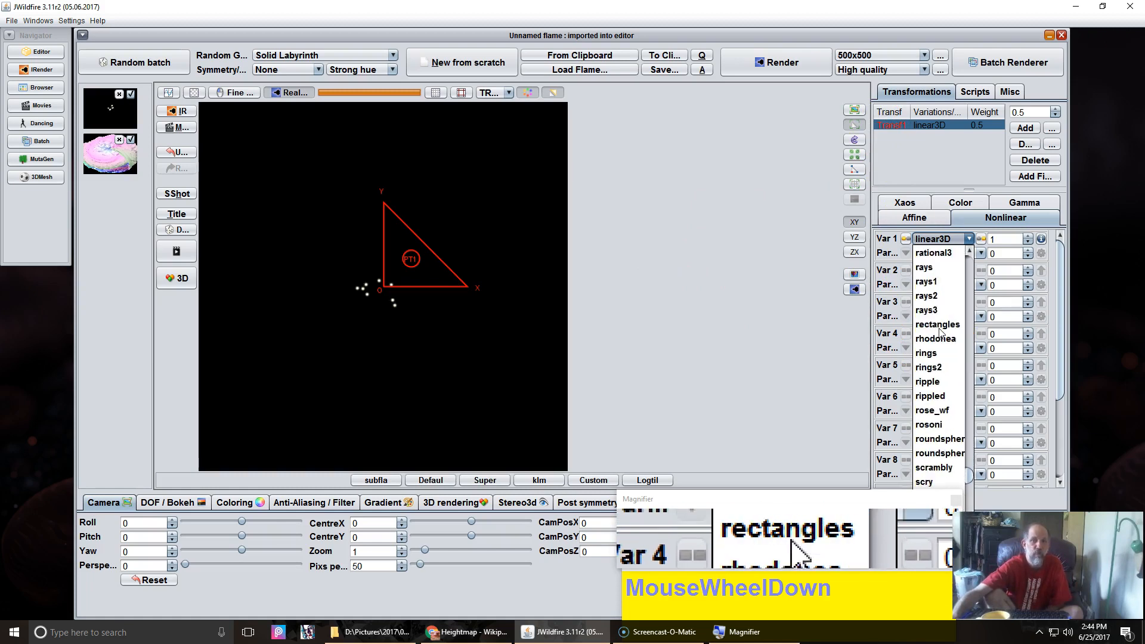
scroll(940, 333, down, 5)
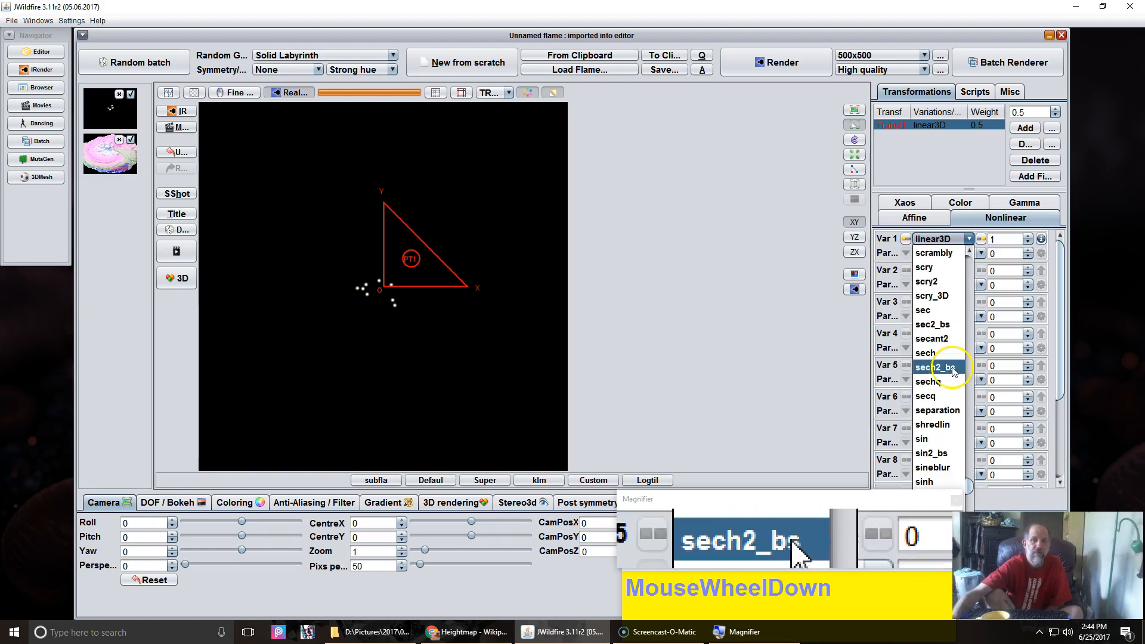
scroll(949, 389, down, 2)
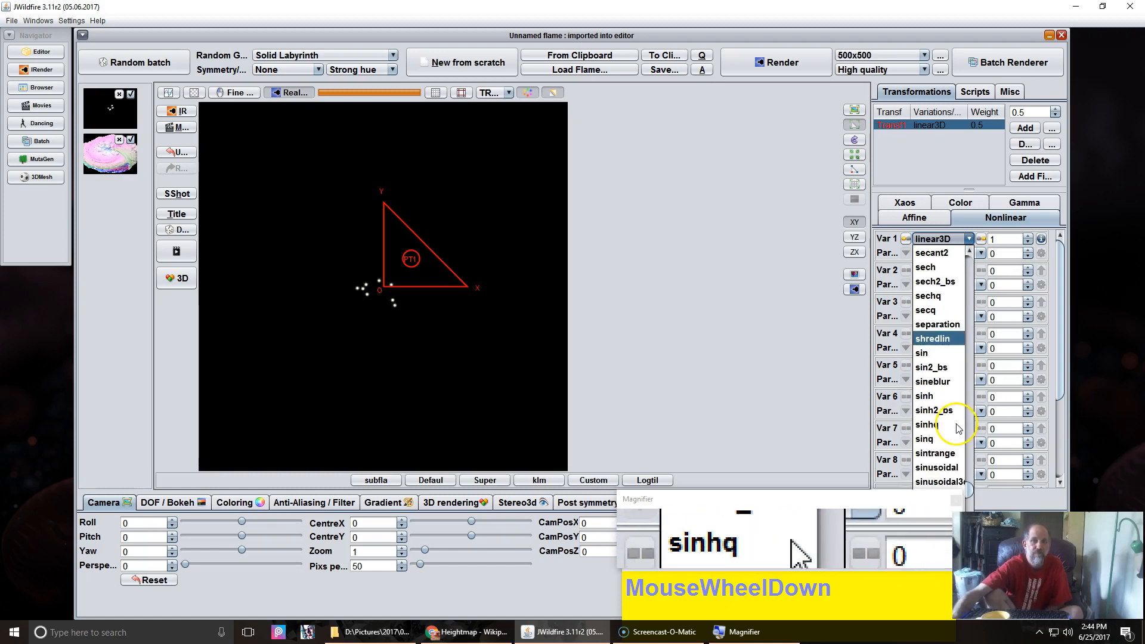
scroll(949, 433, down, 1)
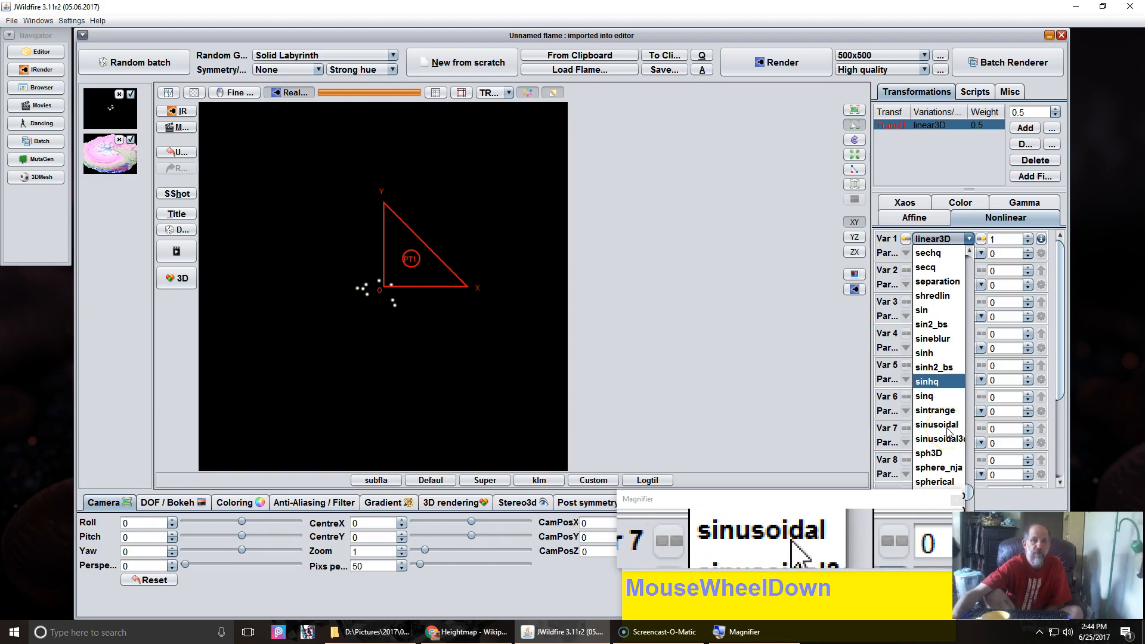
scroll(945, 428, up, 15)
scroll(946, 425, up, 15)
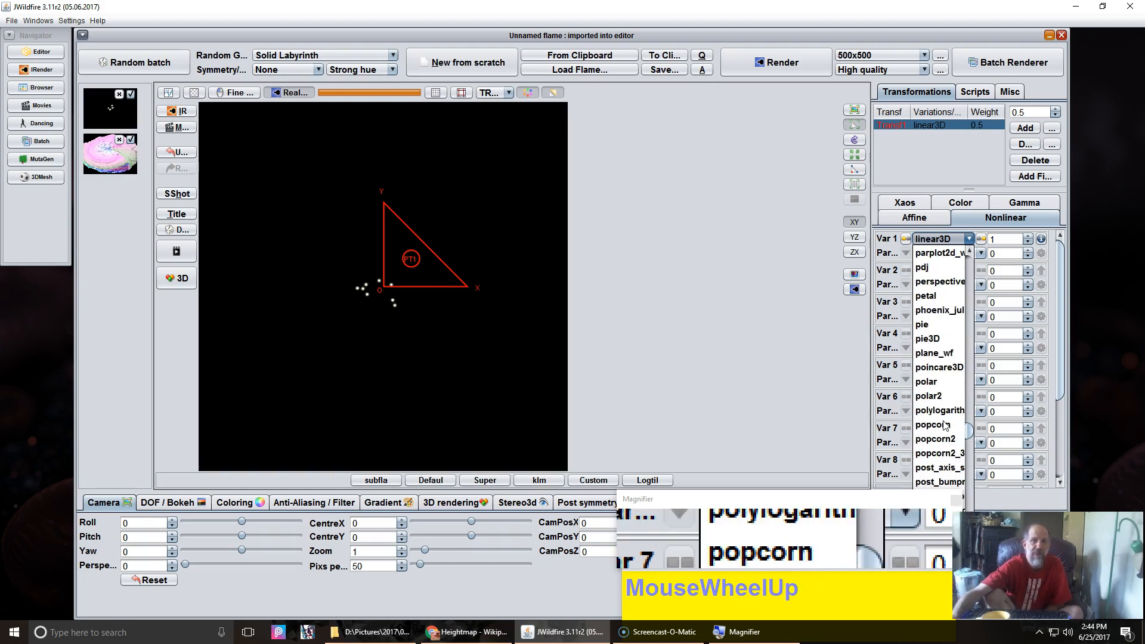
scroll(941, 352, up, 2)
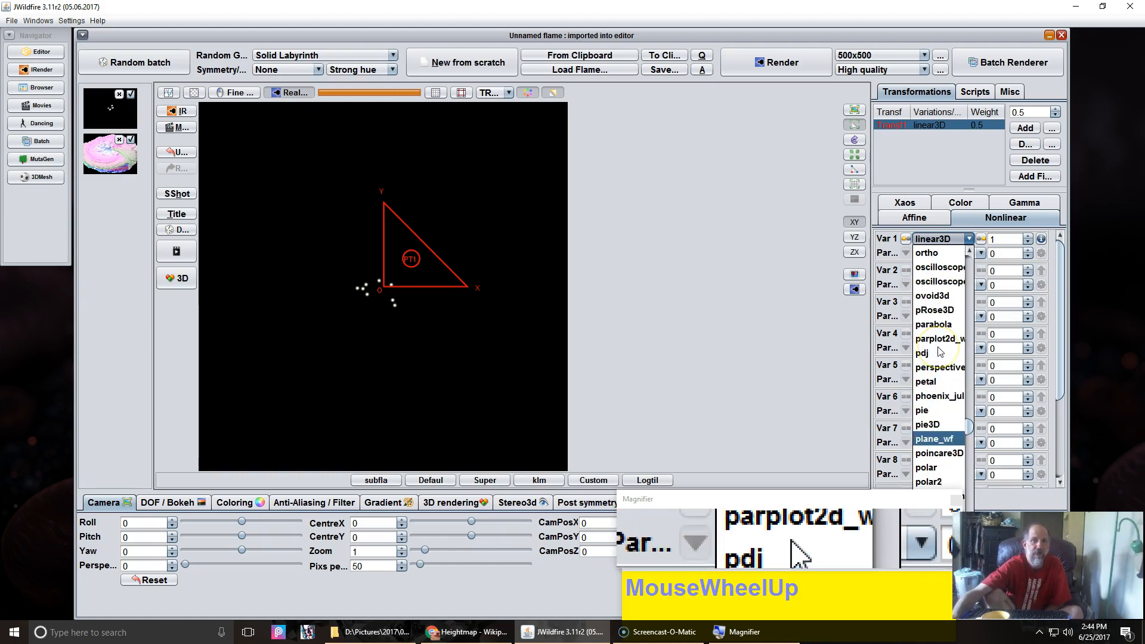
scroll(940, 352, up, 5)
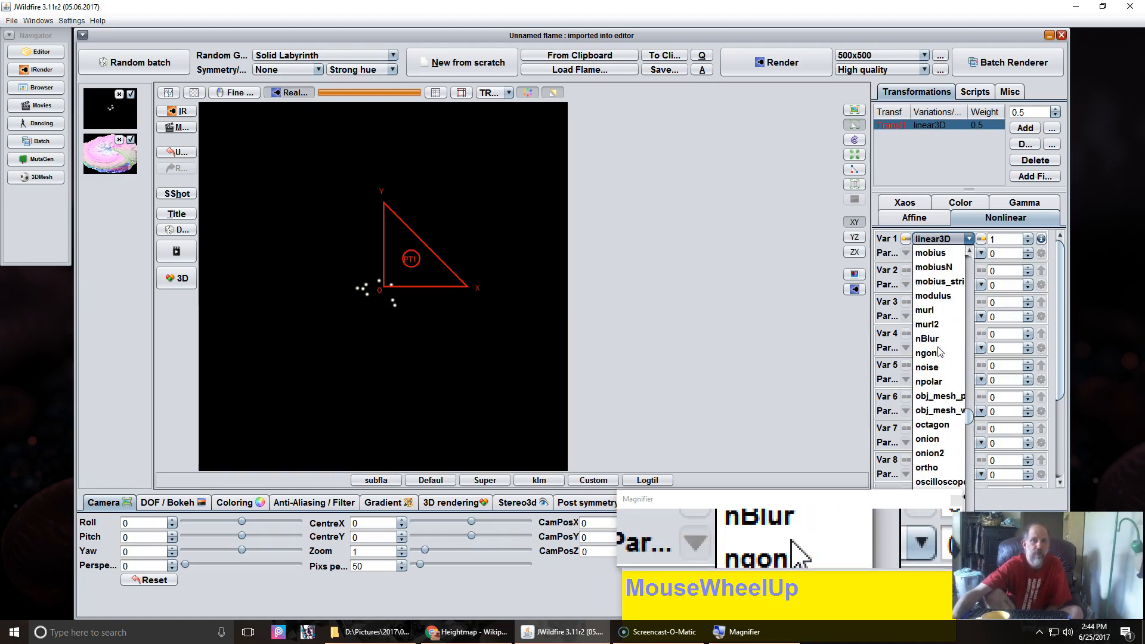
click(945, 398)
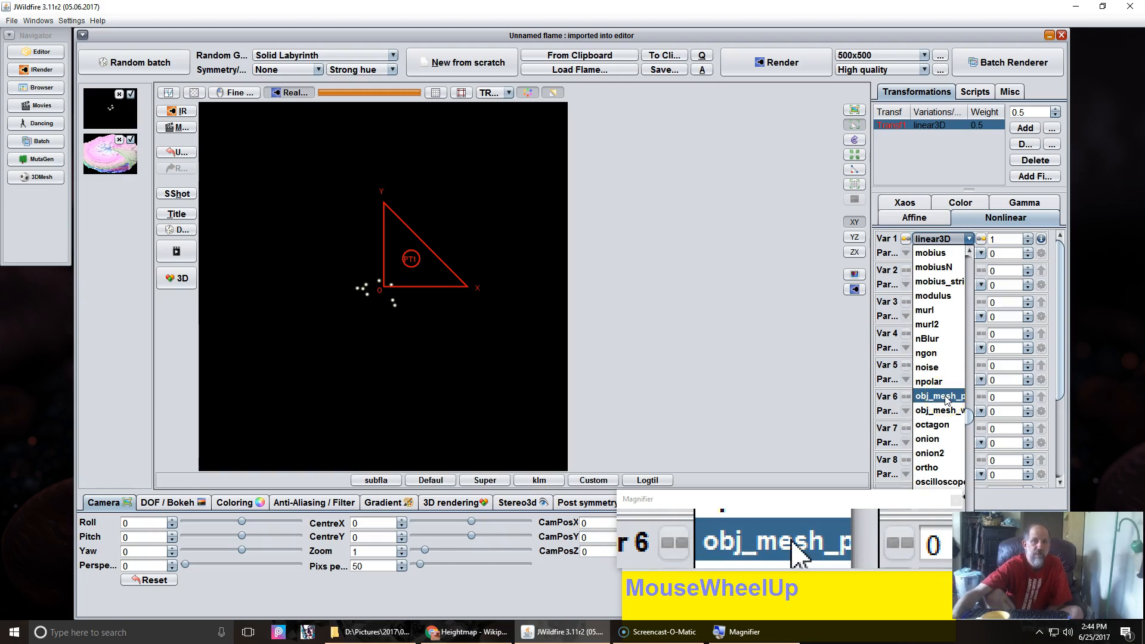
click(945, 398)
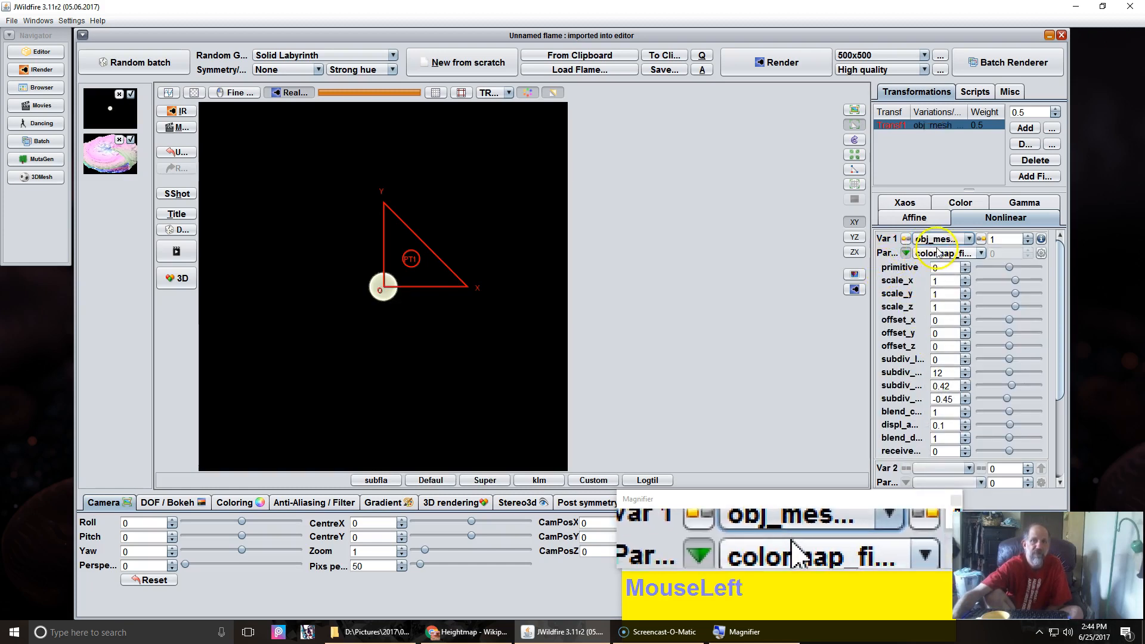
Step: Browse the obj_mesh variation's parameter list without choosing one
click(937, 253)
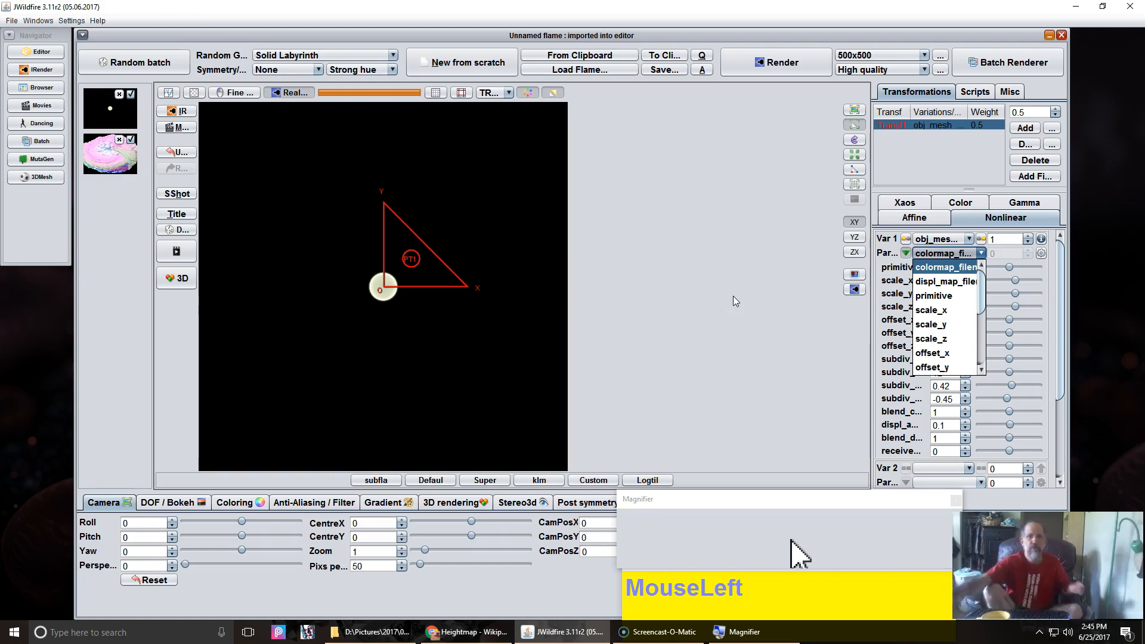
click(737, 298)
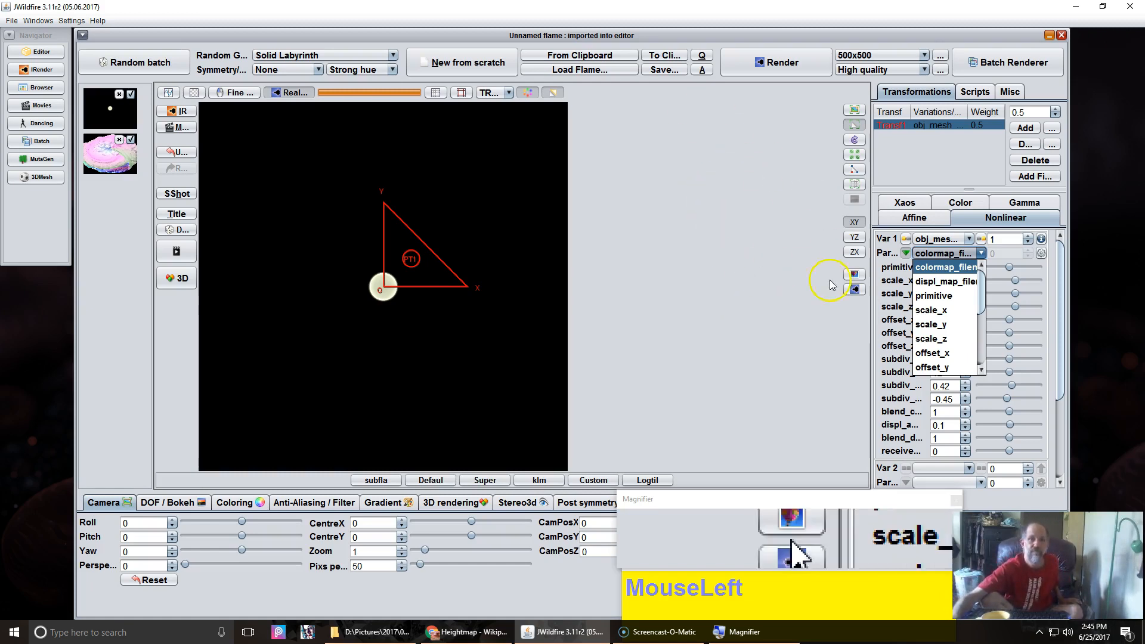
click(729, 266)
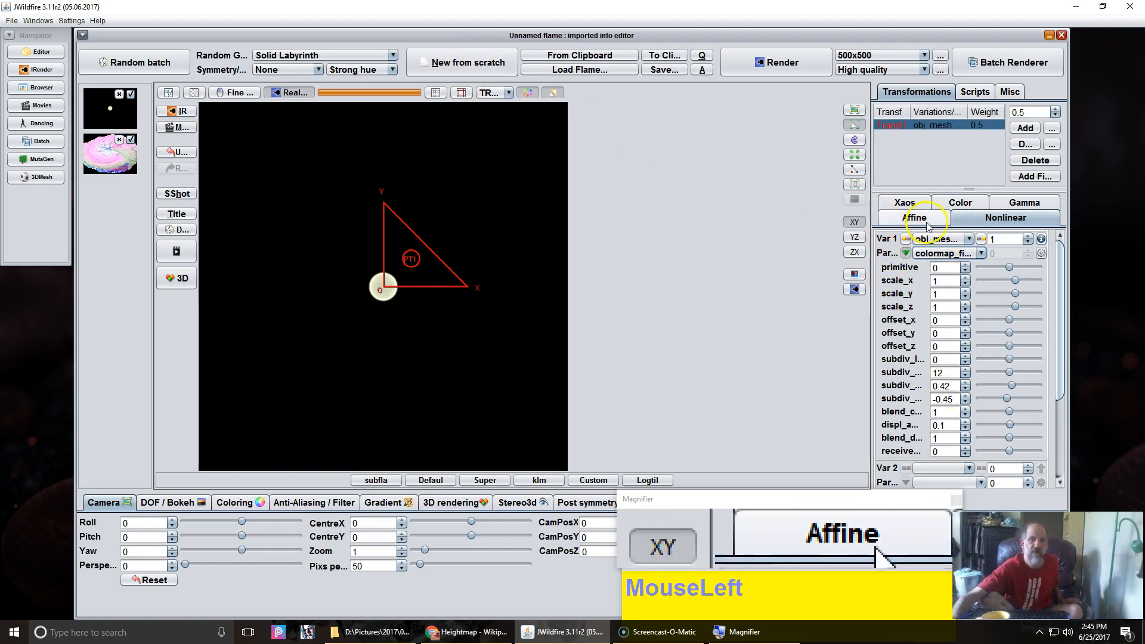
Step: Change Var 1's variation from obj_mesh to yplot2d_wf
click(938, 239)
scroll(948, 406, down, 3)
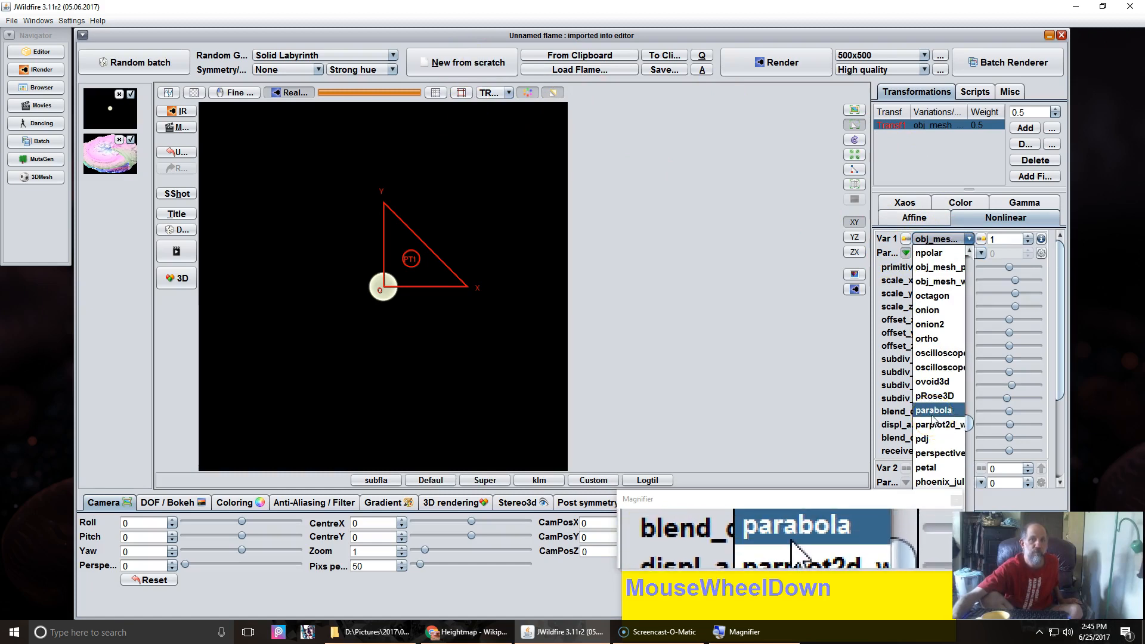
scroll(934, 421, down, 3)
scroll(934, 424, down, 15)
scroll(934, 423, down, 6)
scroll(934, 423, up, 5)
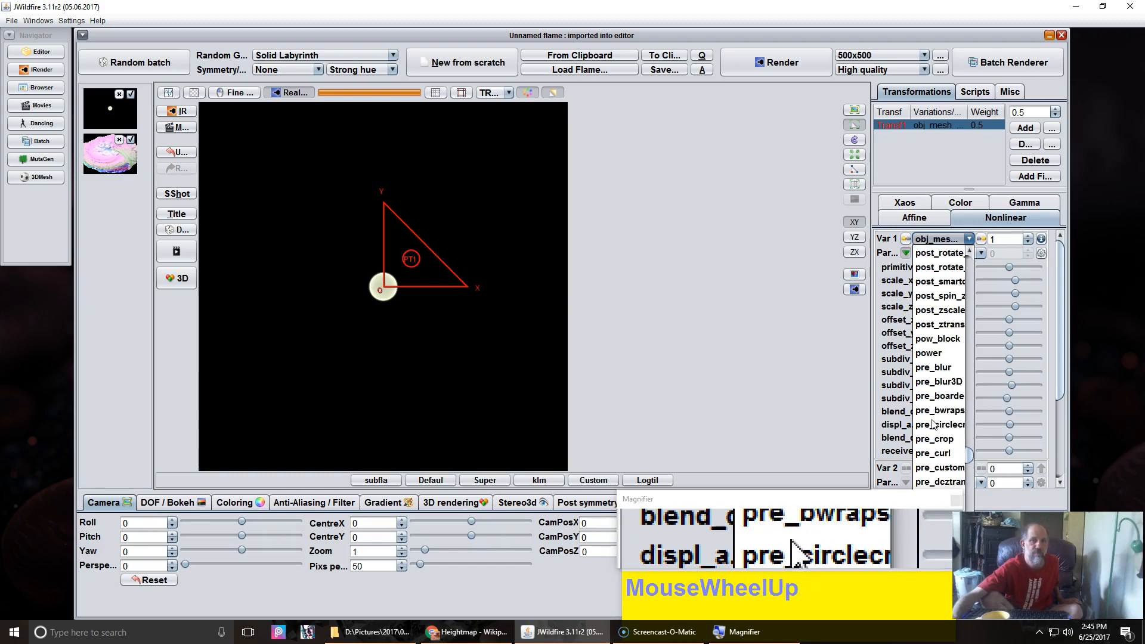
scroll(934, 423, down, 5)
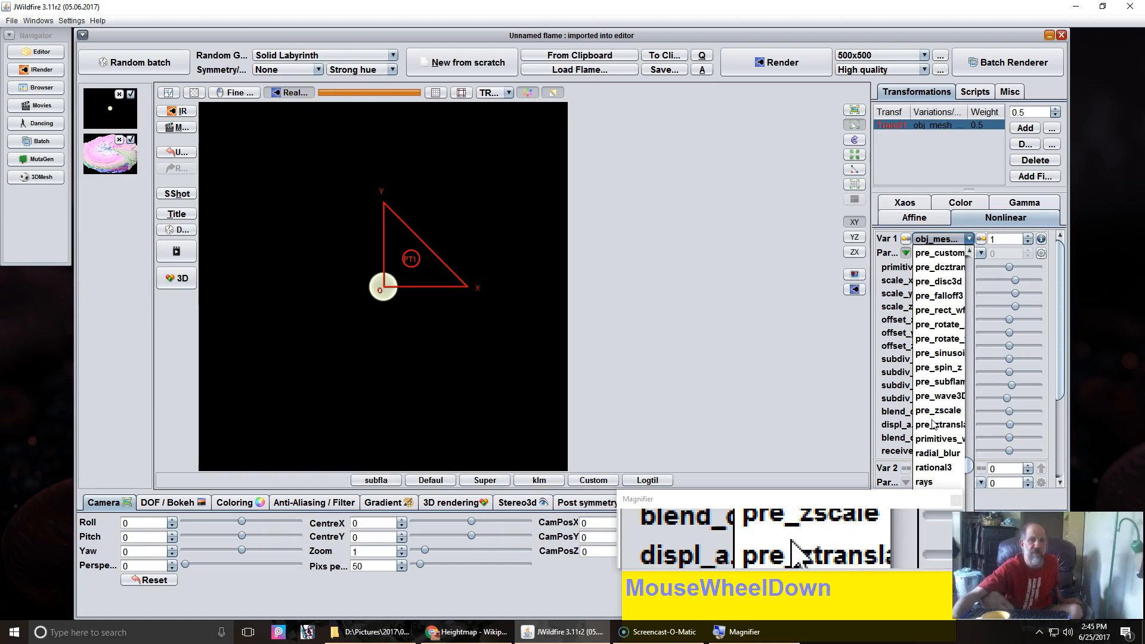
scroll(934, 423, down, 7)
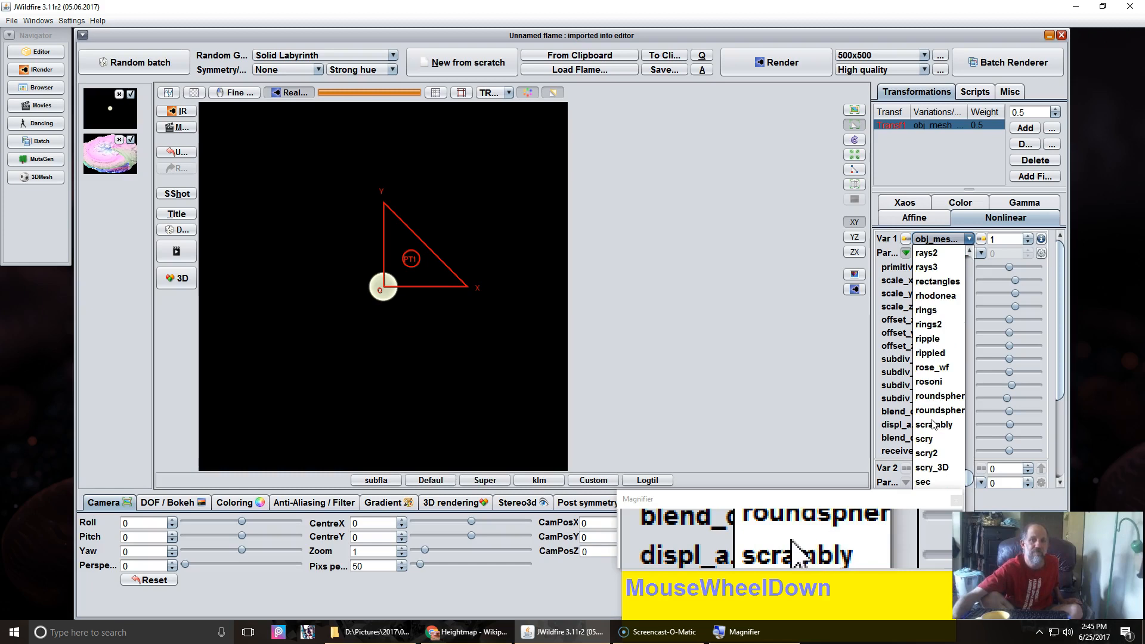
scroll(935, 423, down, 2)
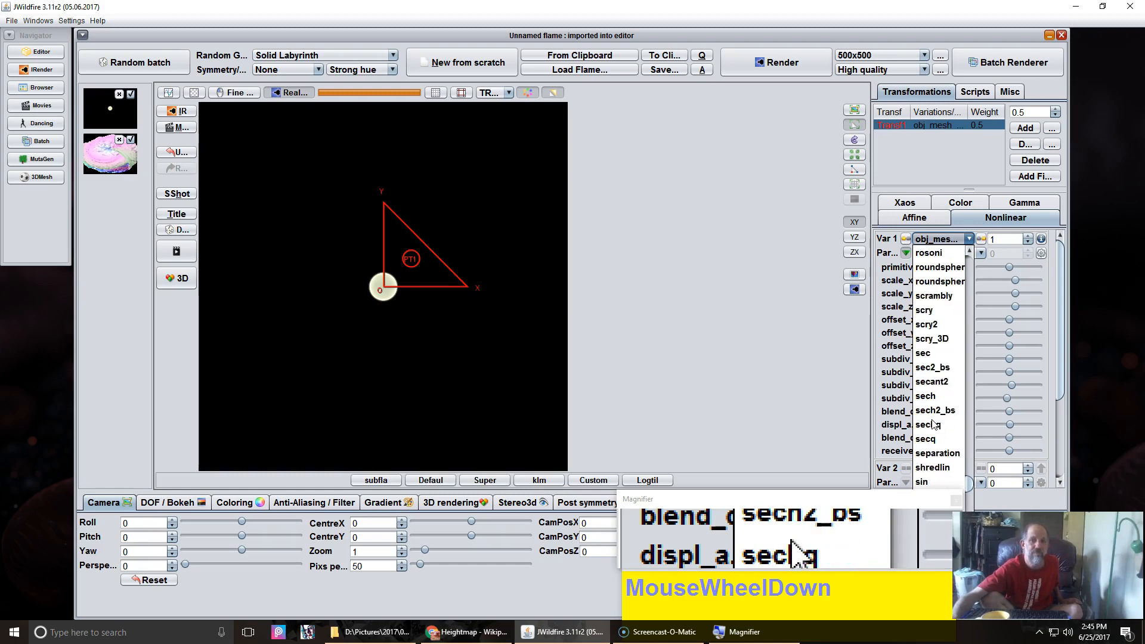
scroll(934, 423, down, 1)
scroll(934, 423, down, 2)
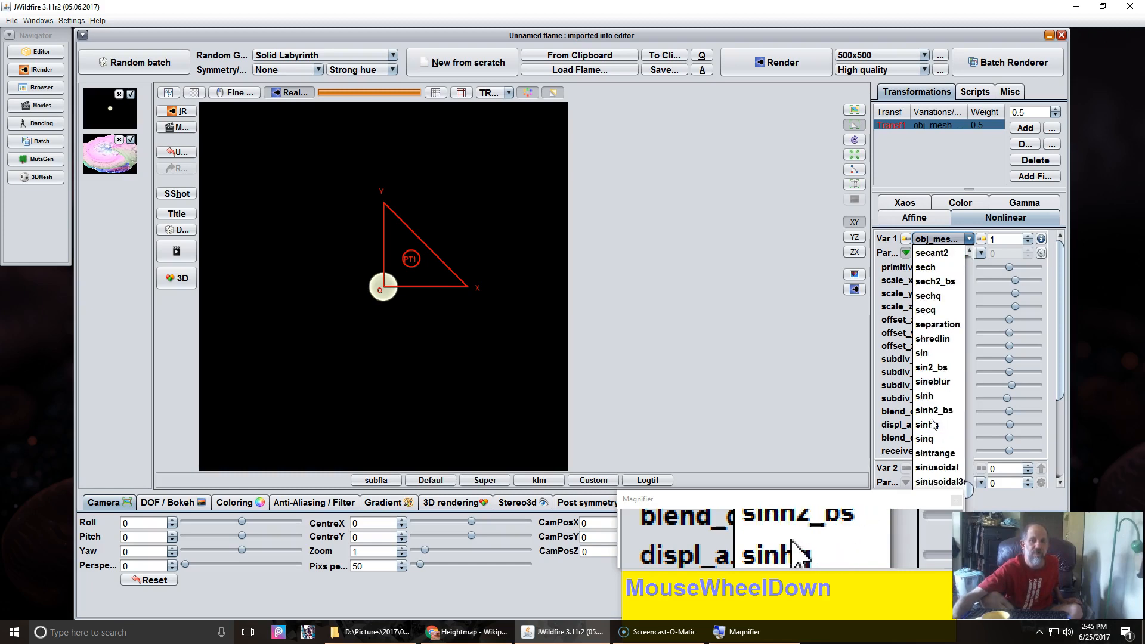
scroll(935, 423, down, 2)
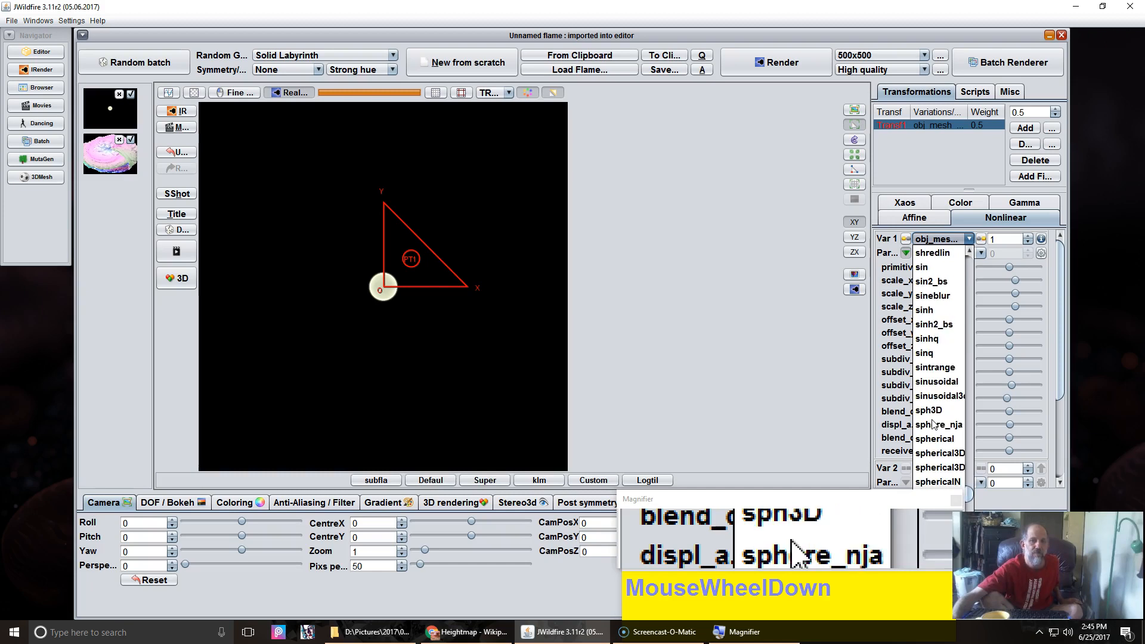
scroll(934, 423, down, 7)
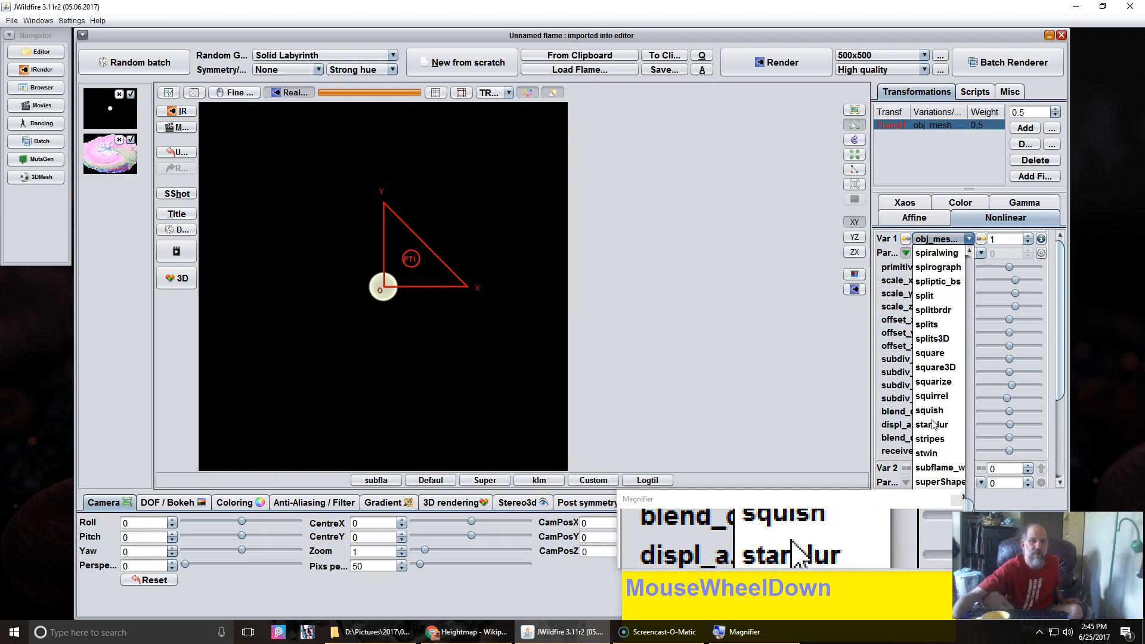
scroll(934, 424, down, 1)
scroll(934, 424, up, 6)
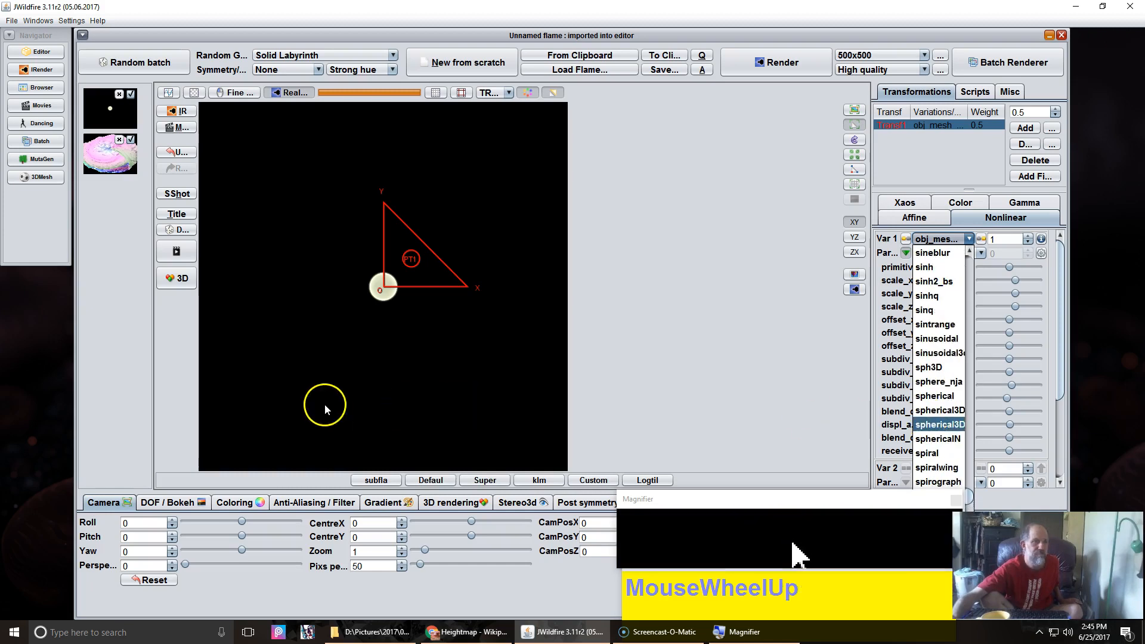
click(938, 240)
click(938, 240)
scroll(942, 420, down, 15)
scroll(941, 419, down, 20)
scroll(941, 420, down, 20)
scroll(941, 419, down, 10)
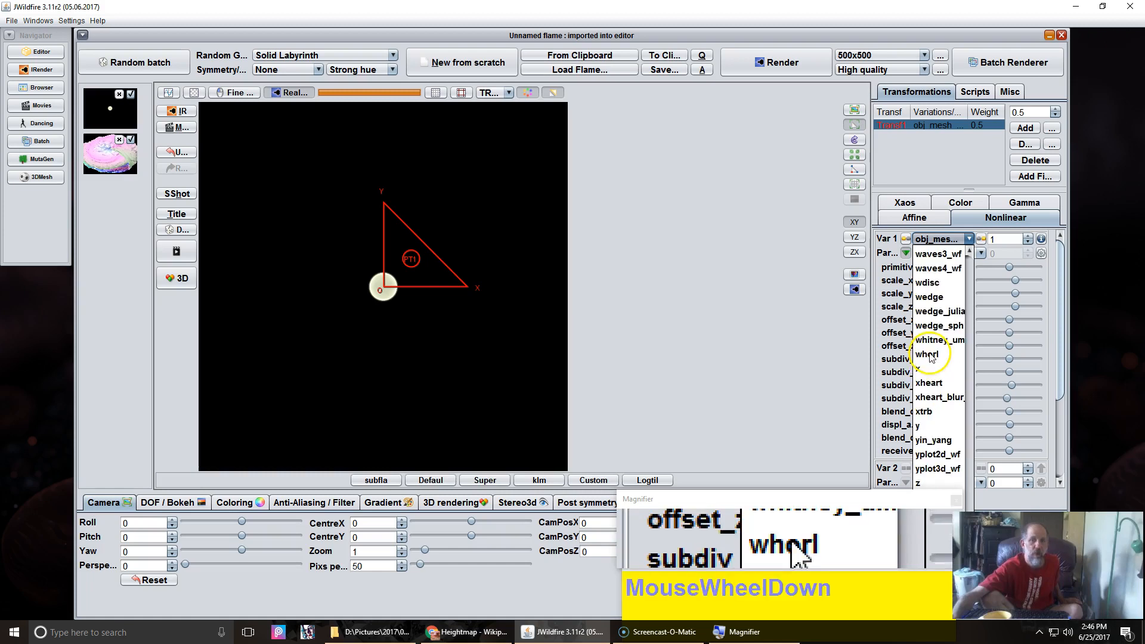
click(943, 455)
Step: Switch Var 1 to yplot3d_wf and browse its parameter list
click(960, 255)
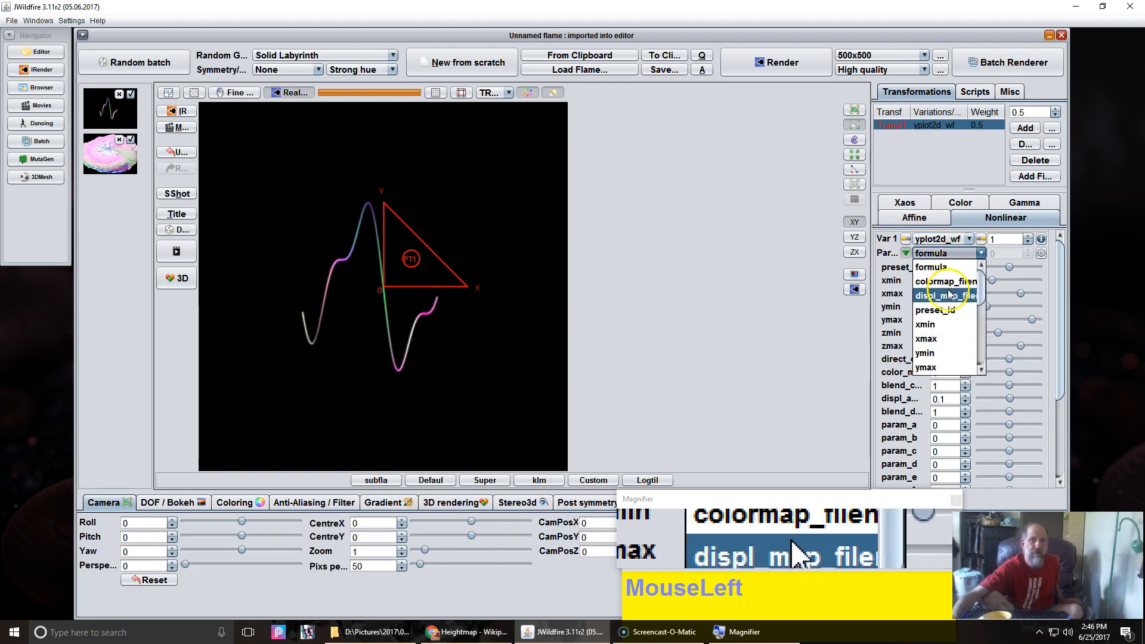
click(941, 238)
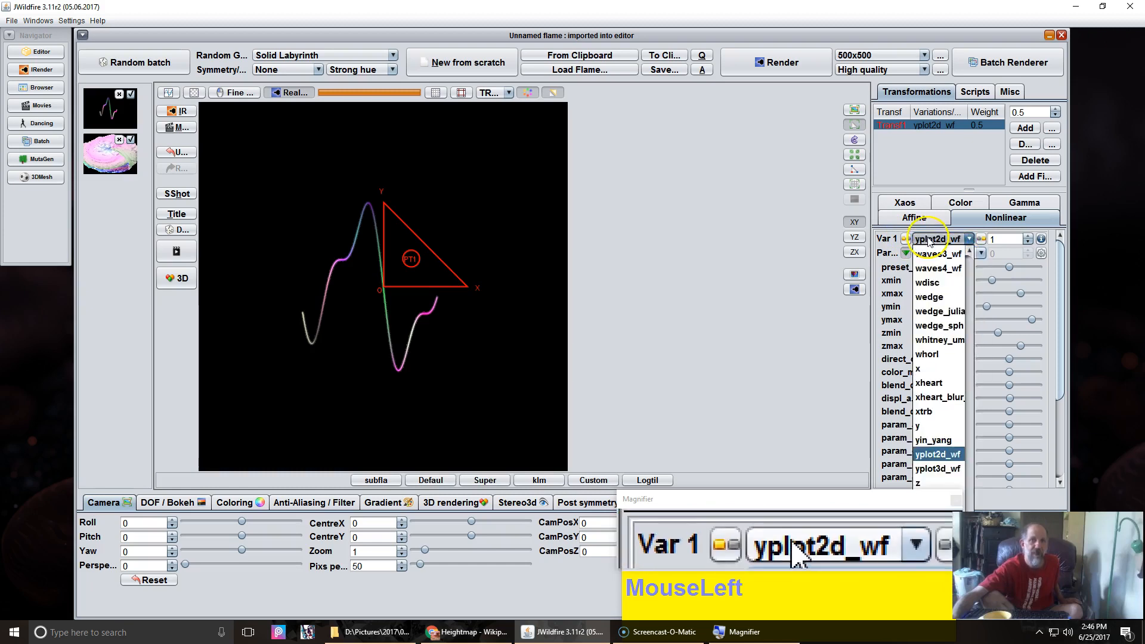
click(934, 475)
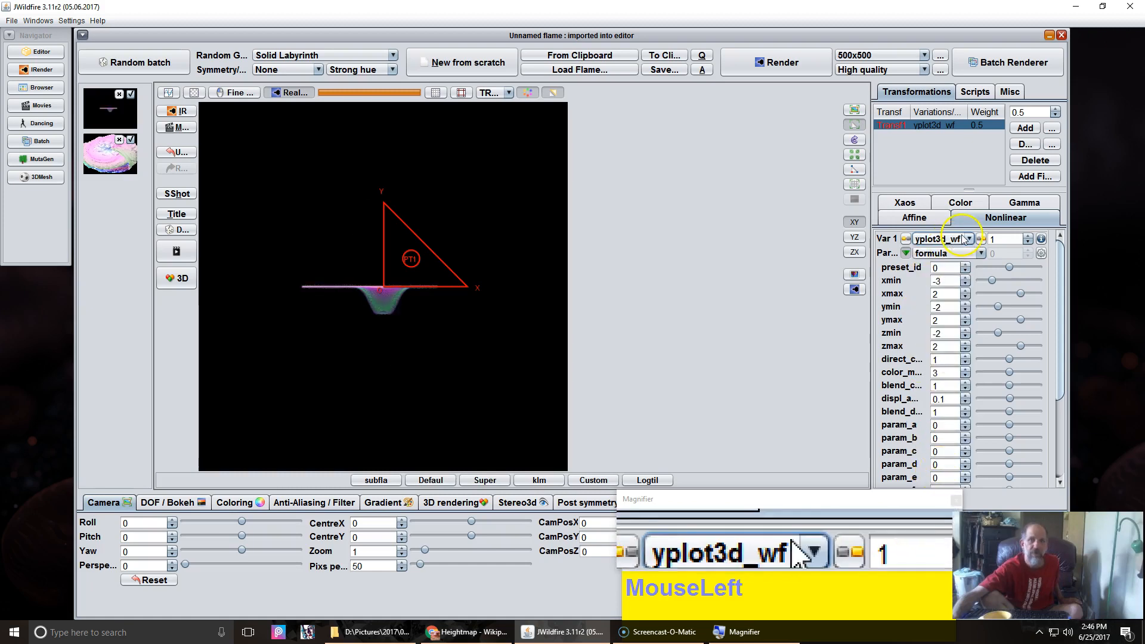
click(955, 253)
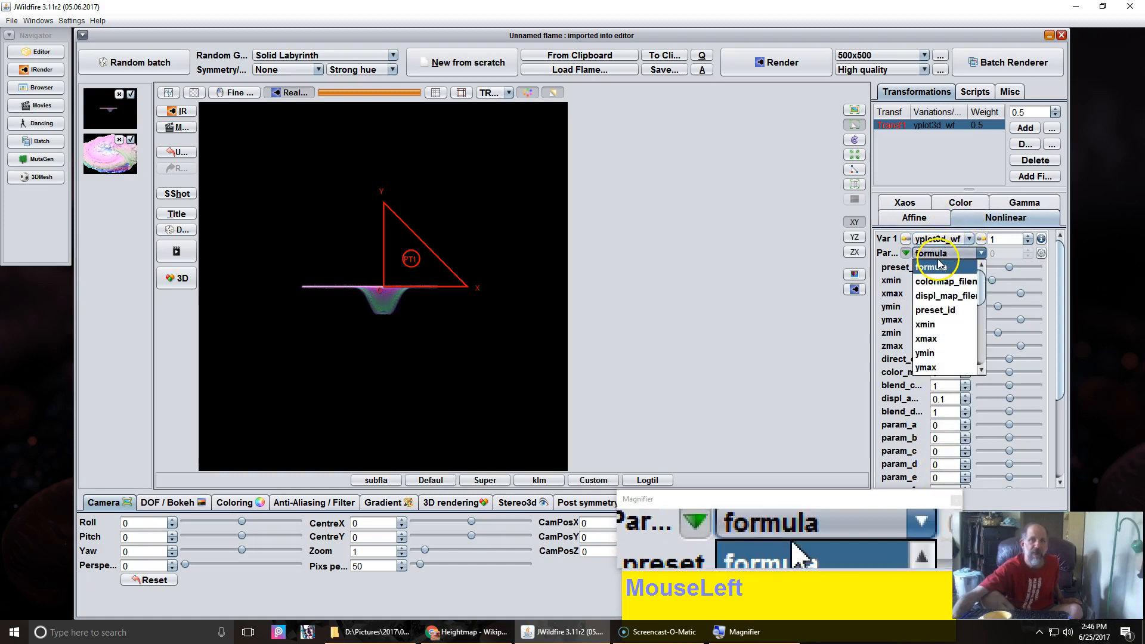
click(946, 298)
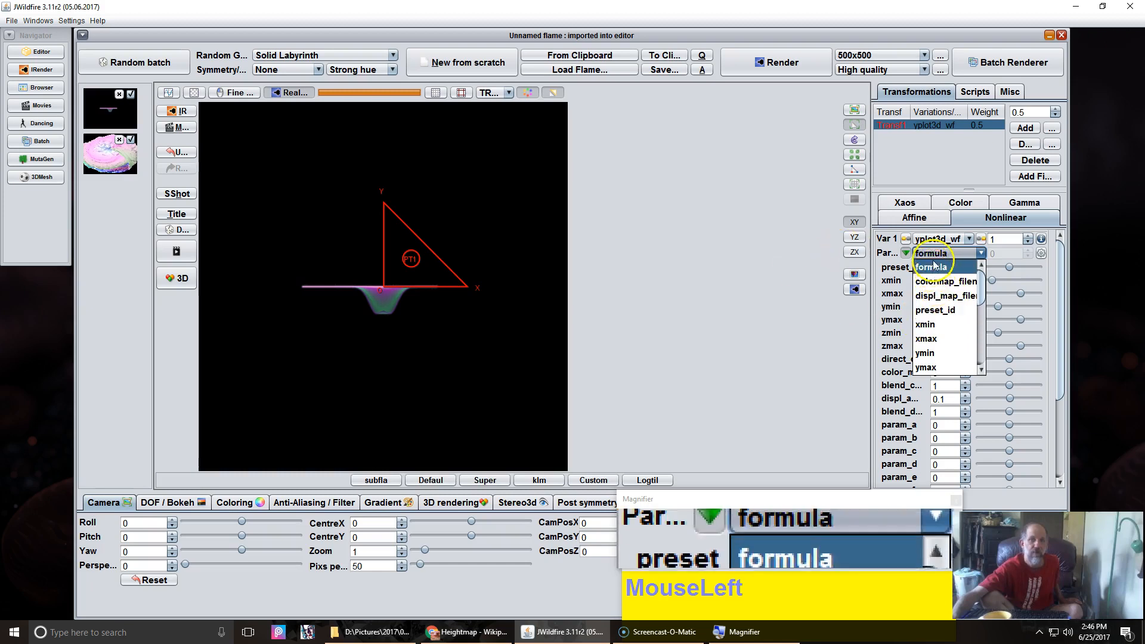
Step: Change Var 1's variation to plane_wf
click(935, 239)
scroll(936, 309, up, 20)
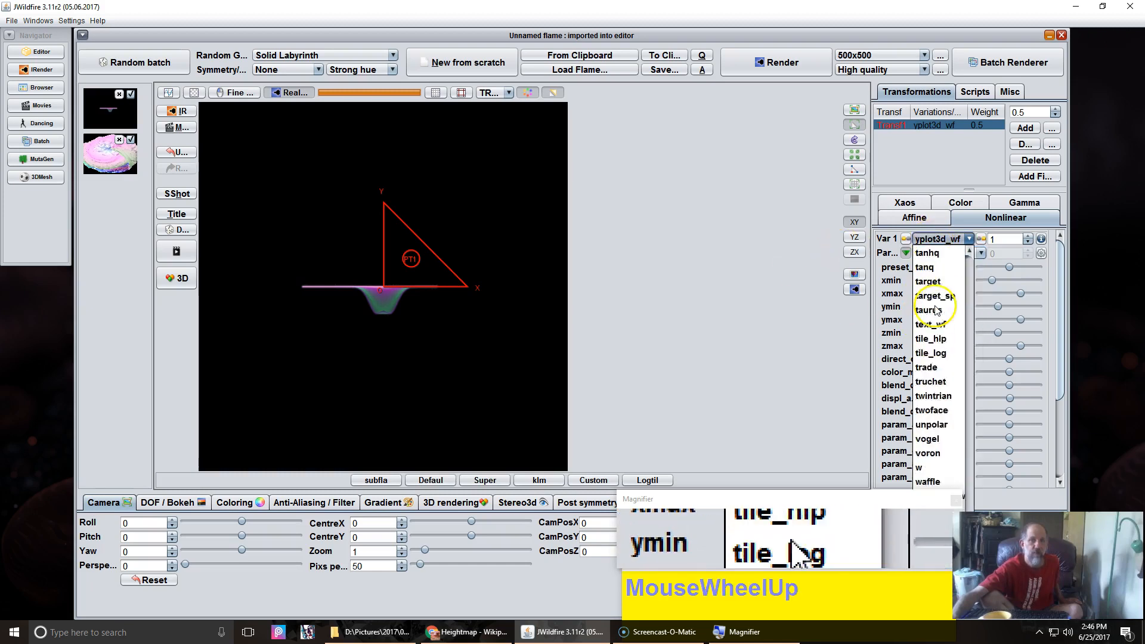
scroll(936, 303, up, 1)
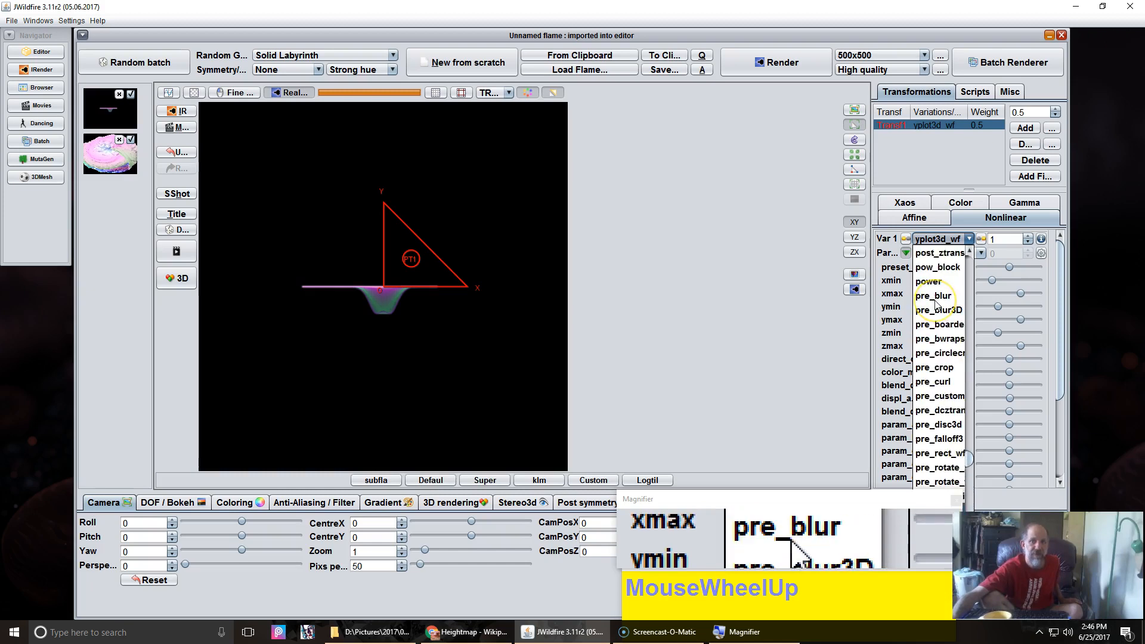
scroll(936, 304, up, 10)
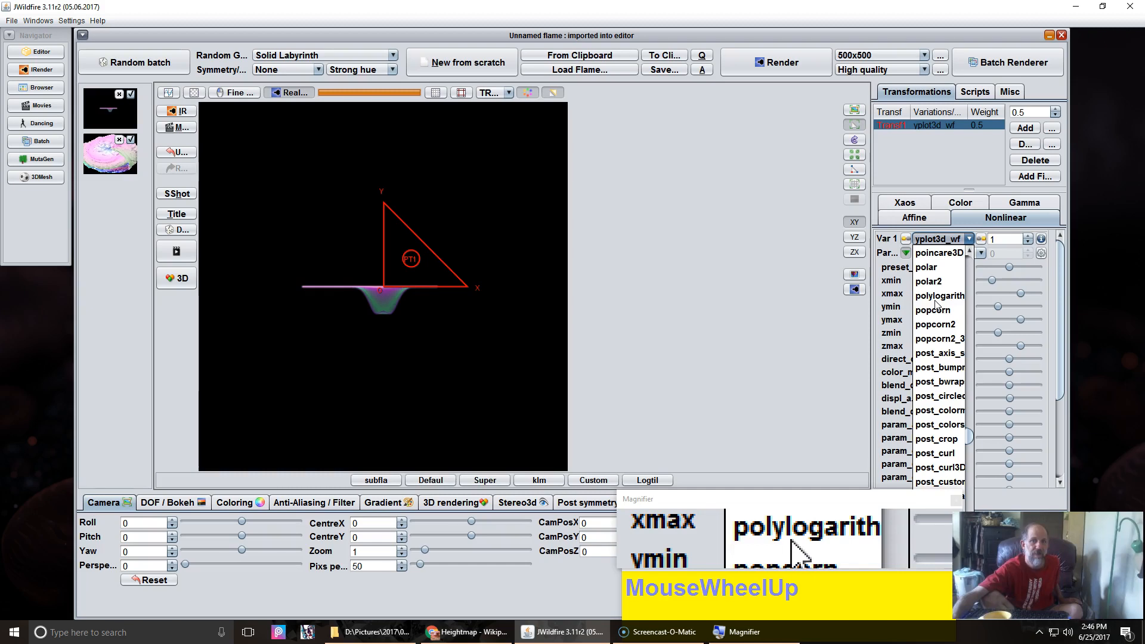
scroll(936, 305, up, 1)
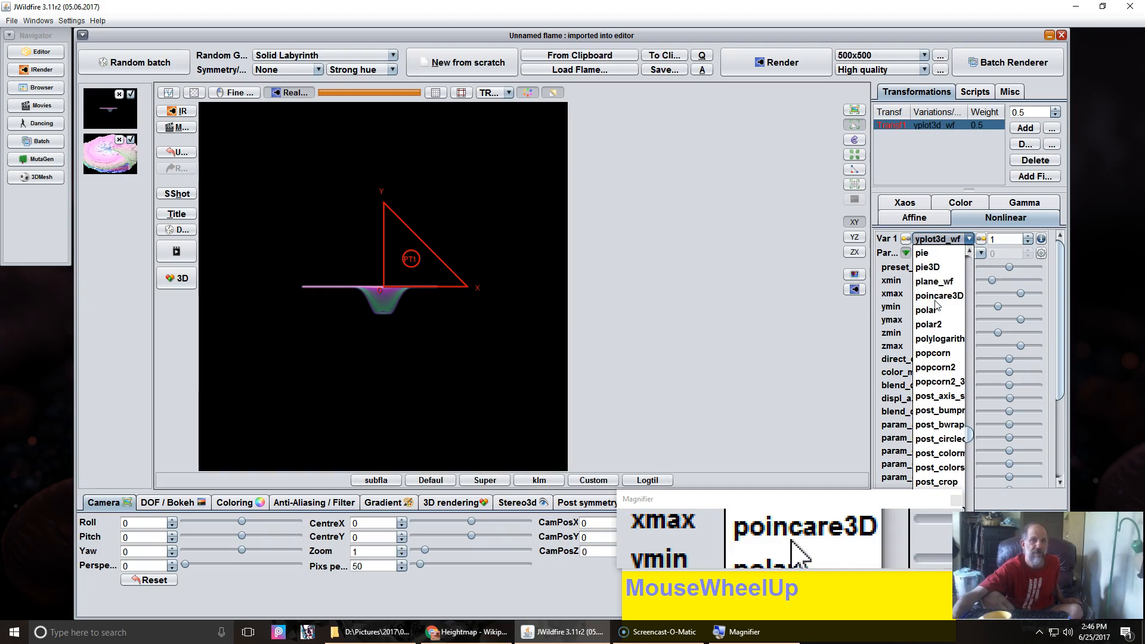
click(935, 281)
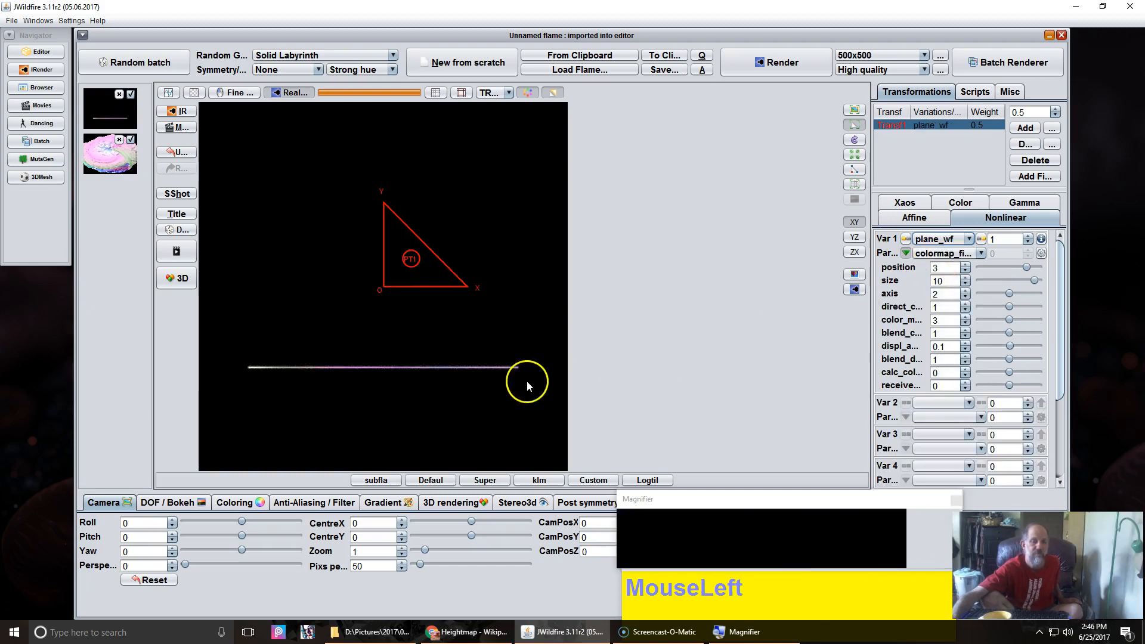
Step: Set the plane_wf axis parameter to 0
click(966, 298)
click(967, 297)
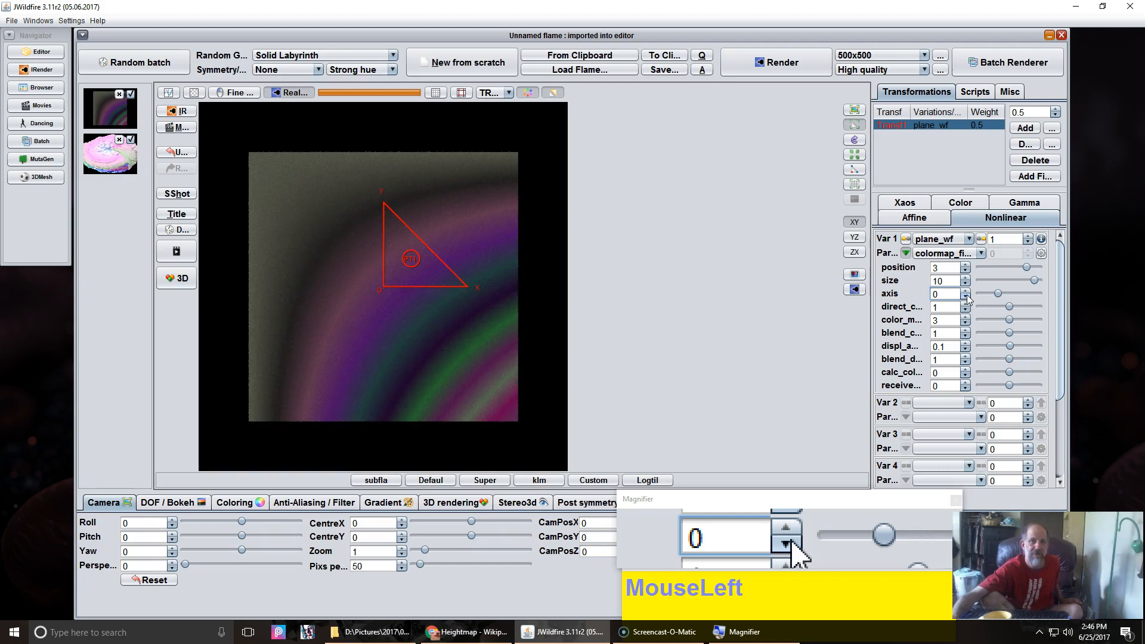
click(800, 342)
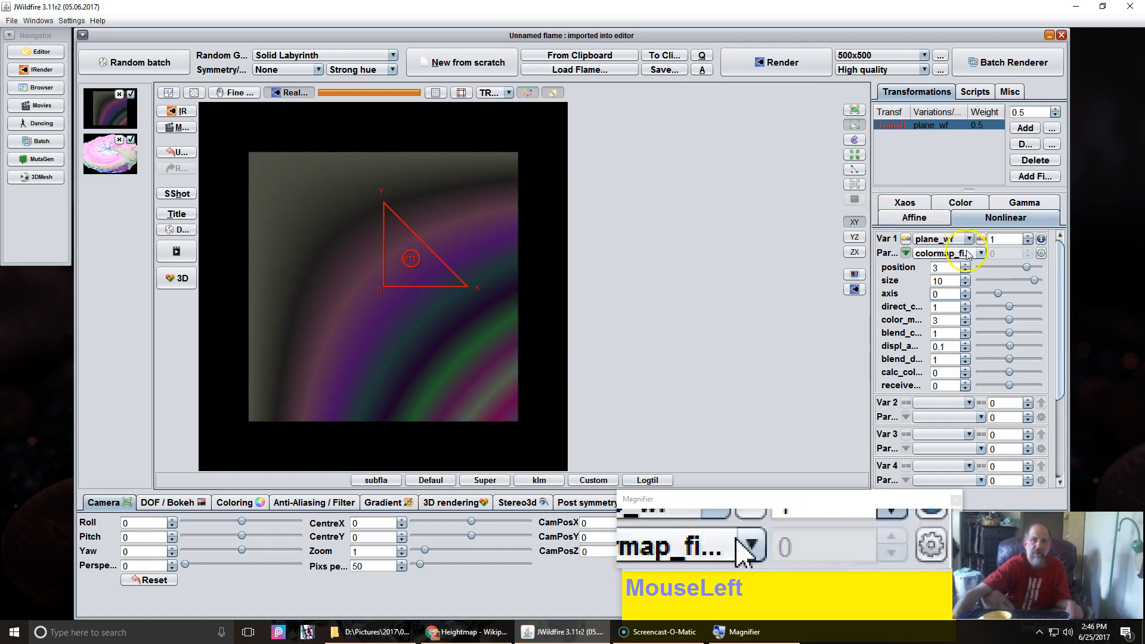
Step: Load 170625094210.png from the 06June folder as the plane's displ_map_filename image
click(934, 255)
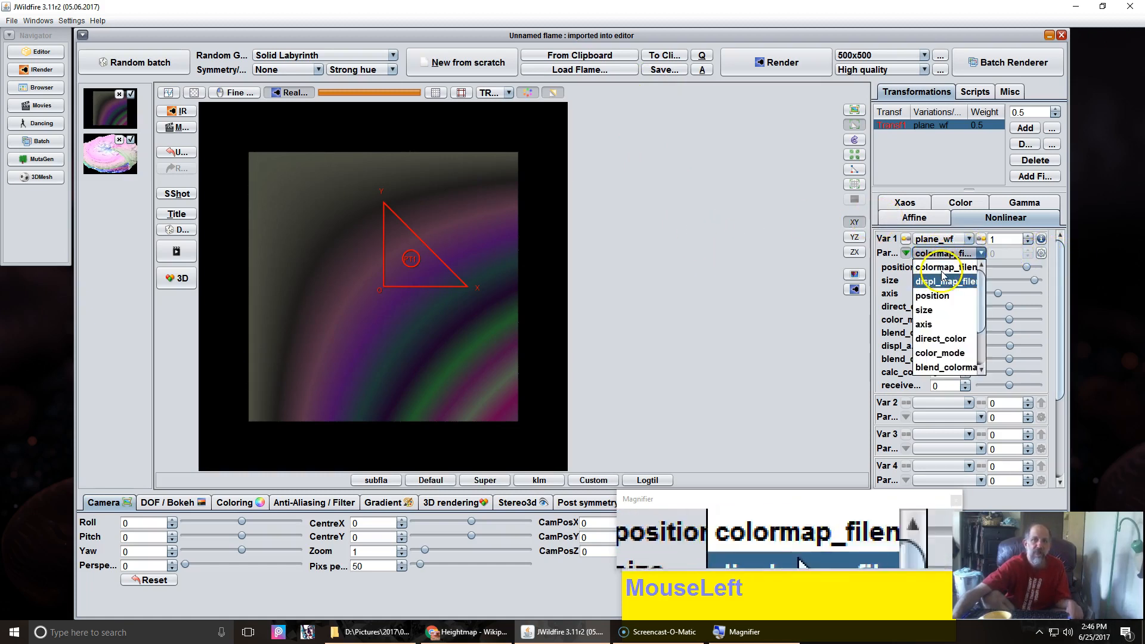
click(949, 286)
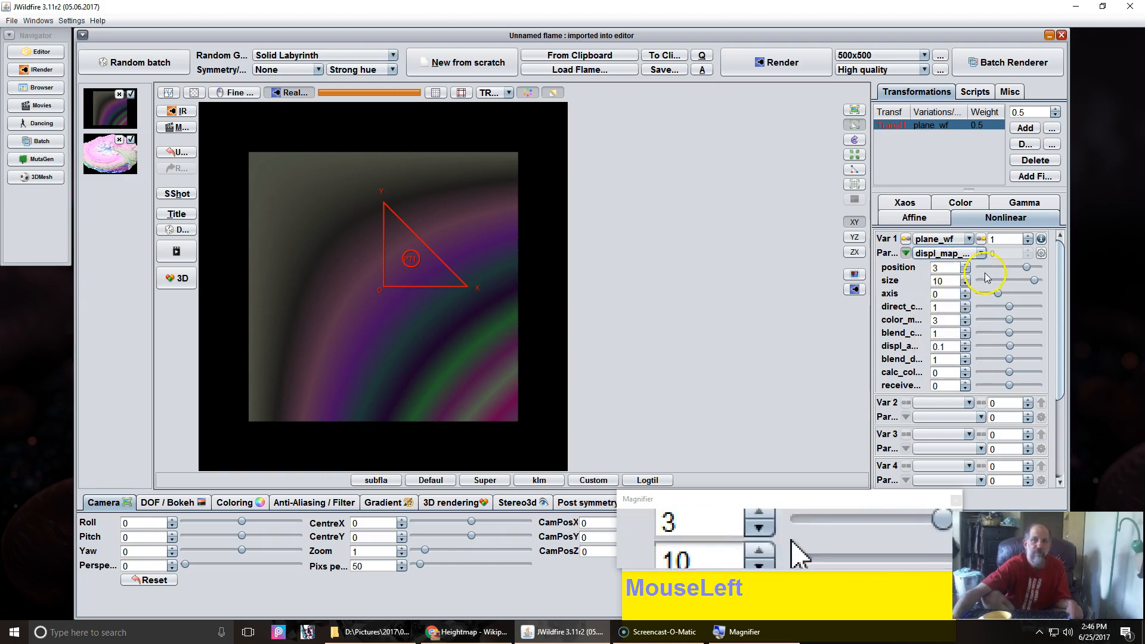
click(1042, 253)
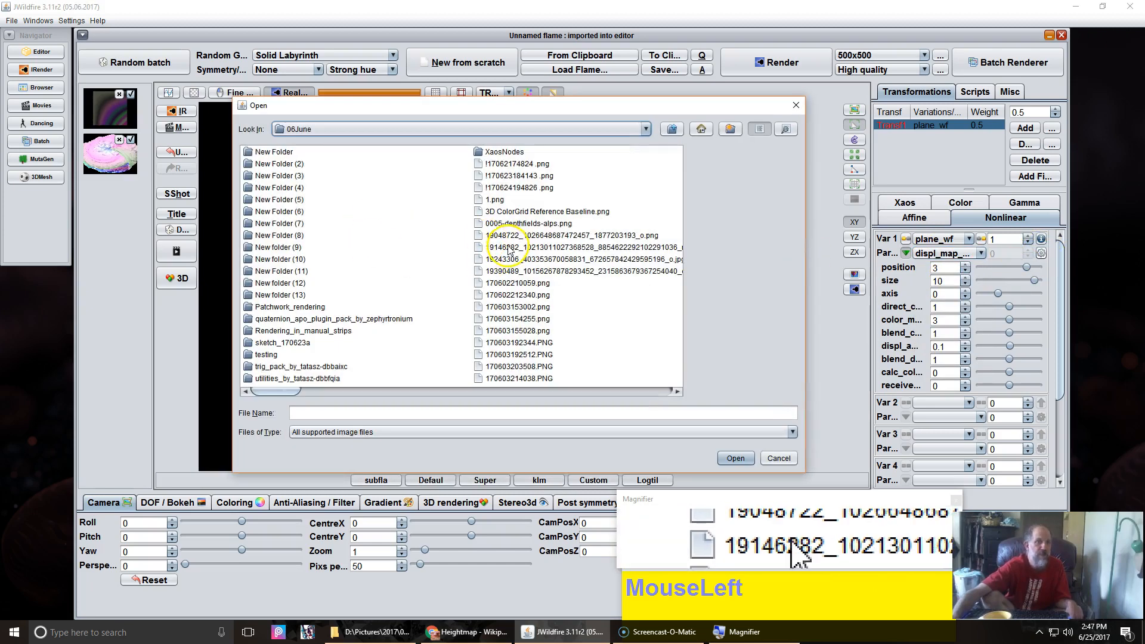
scroll(509, 251, down, 10)
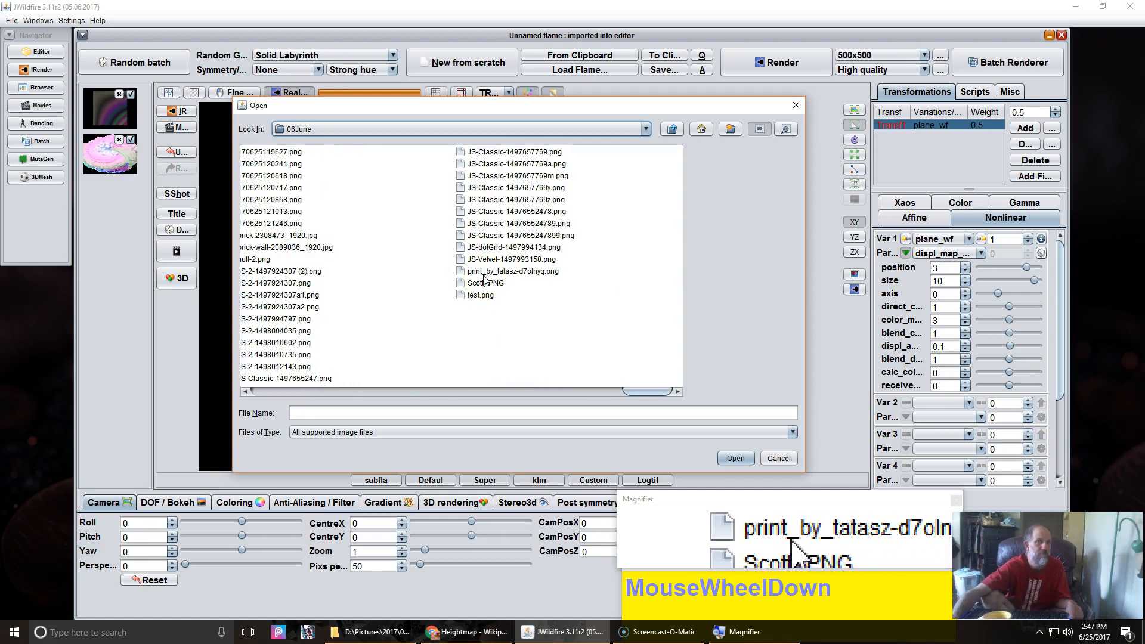
scroll(485, 278, up, 3)
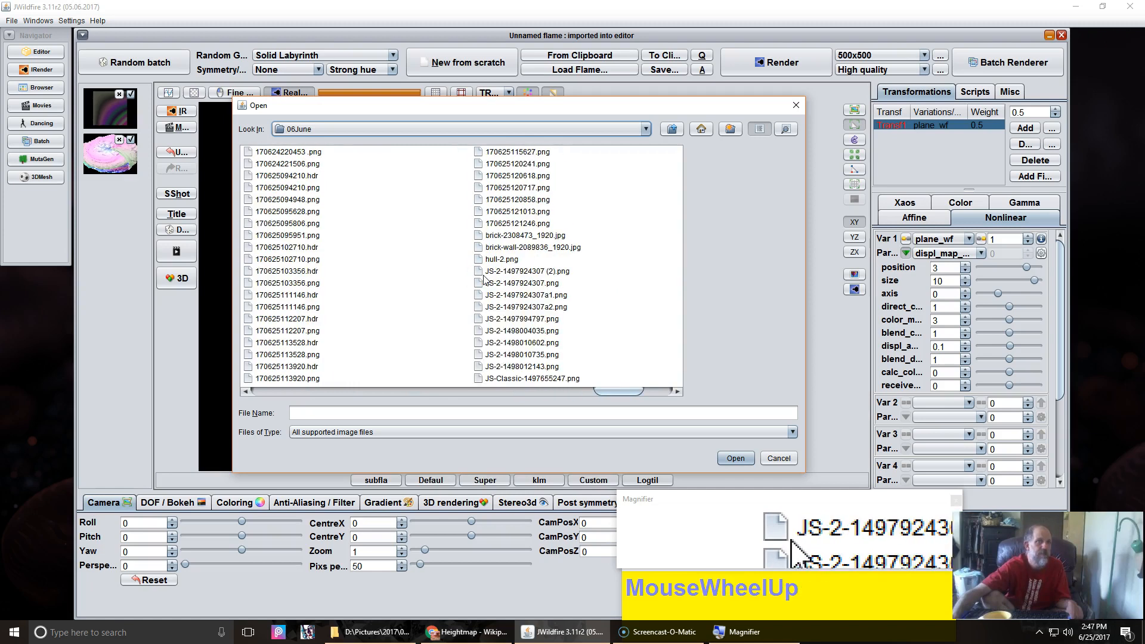
click(528, 223)
click(509, 187)
click(498, 164)
click(498, 152)
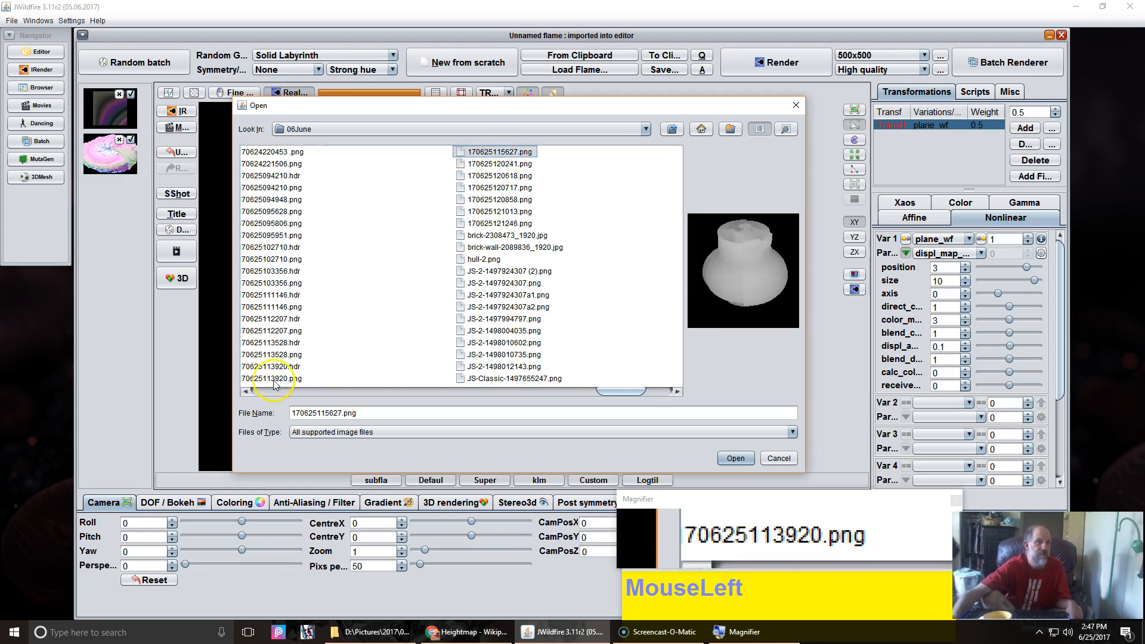
click(274, 380)
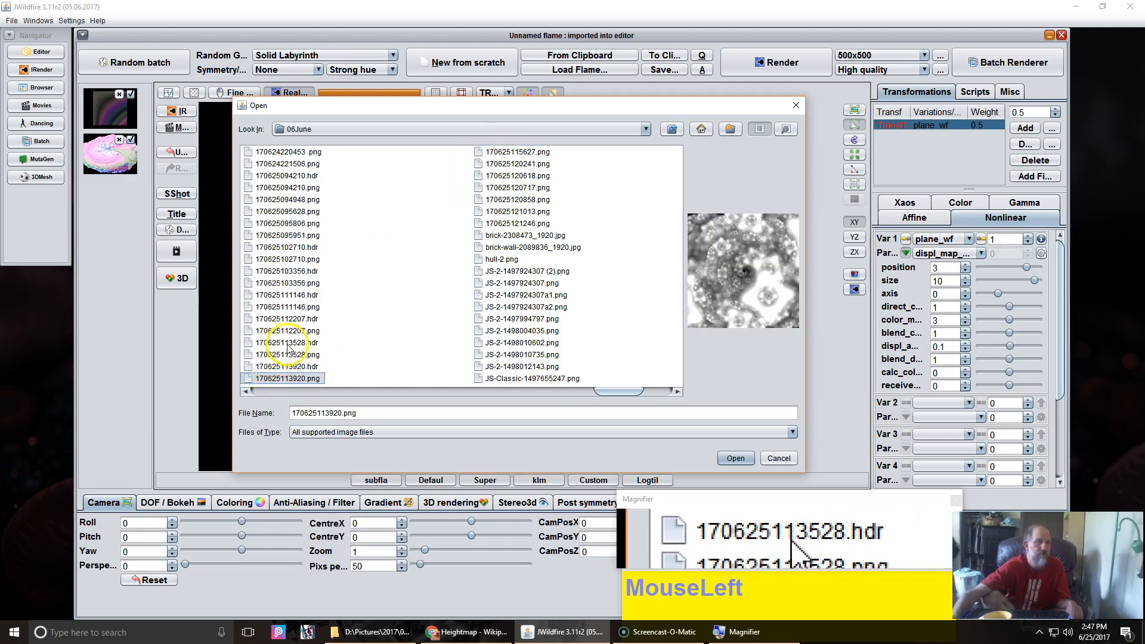
click(289, 355)
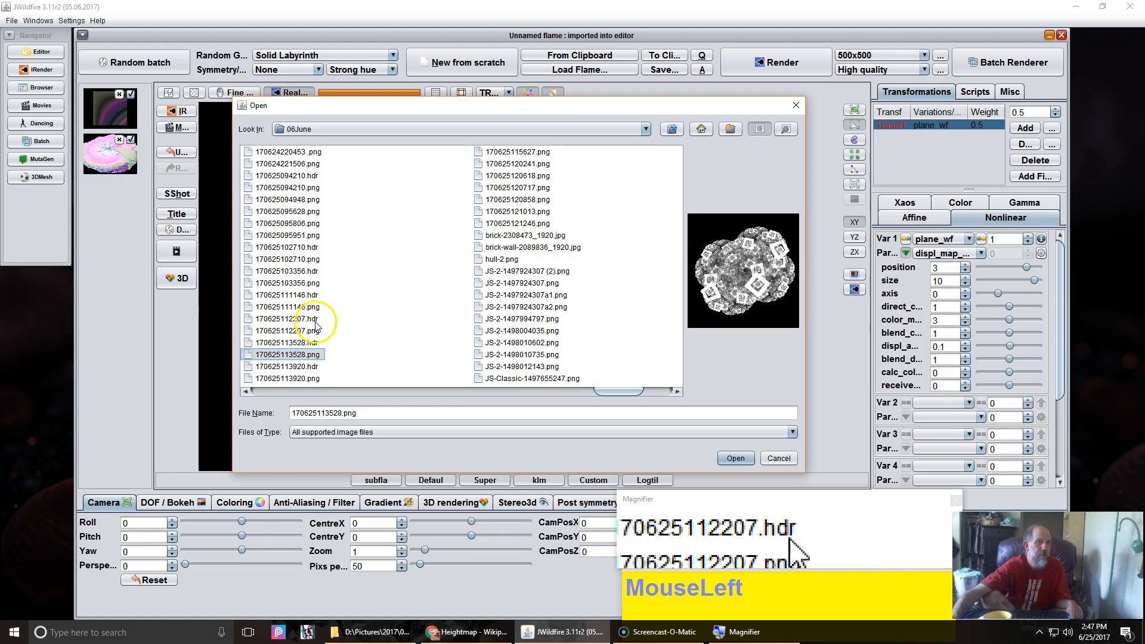
click(292, 308)
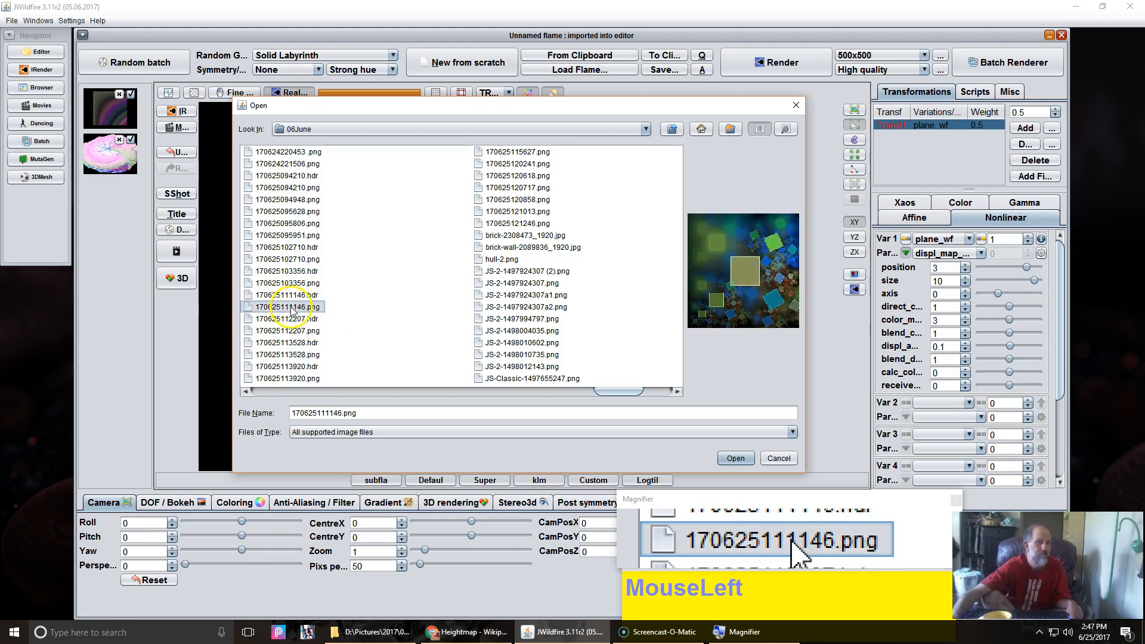
click(293, 284)
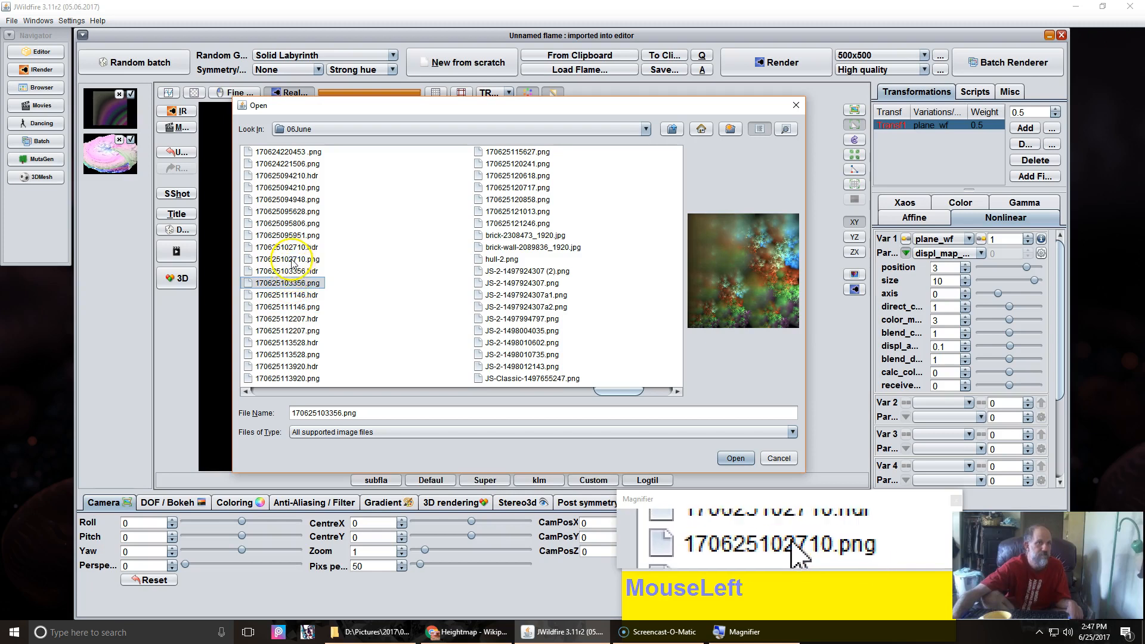
click(292, 225)
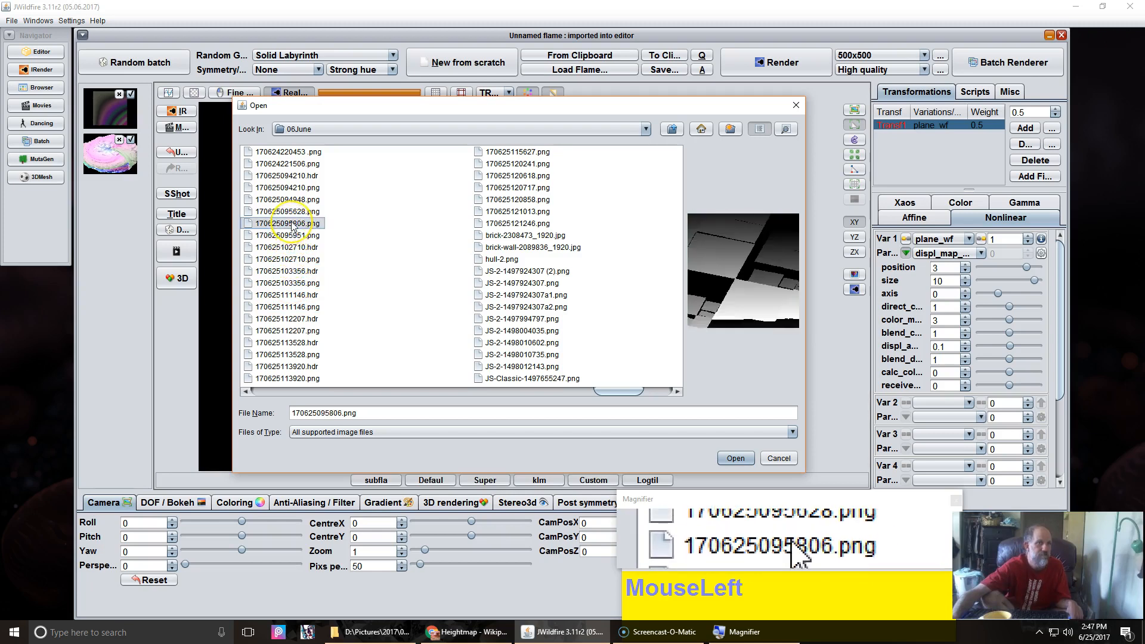
click(294, 167)
click(290, 188)
click(734, 458)
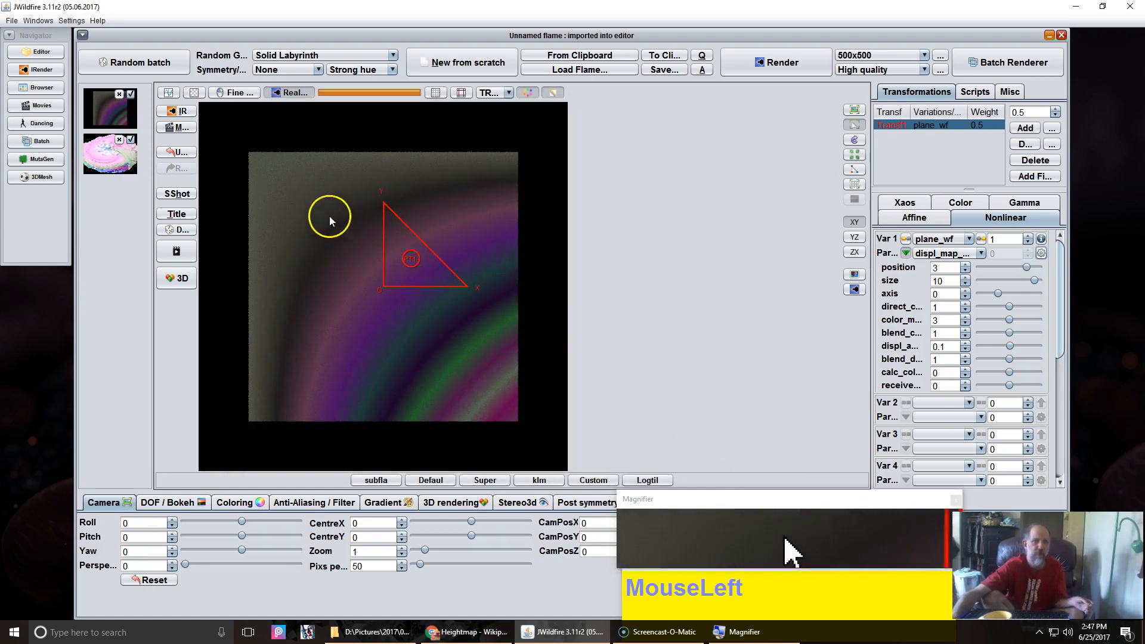
Step: Open 170625094210.png from the 06June pictures folder in the image viewer
click(347, 634)
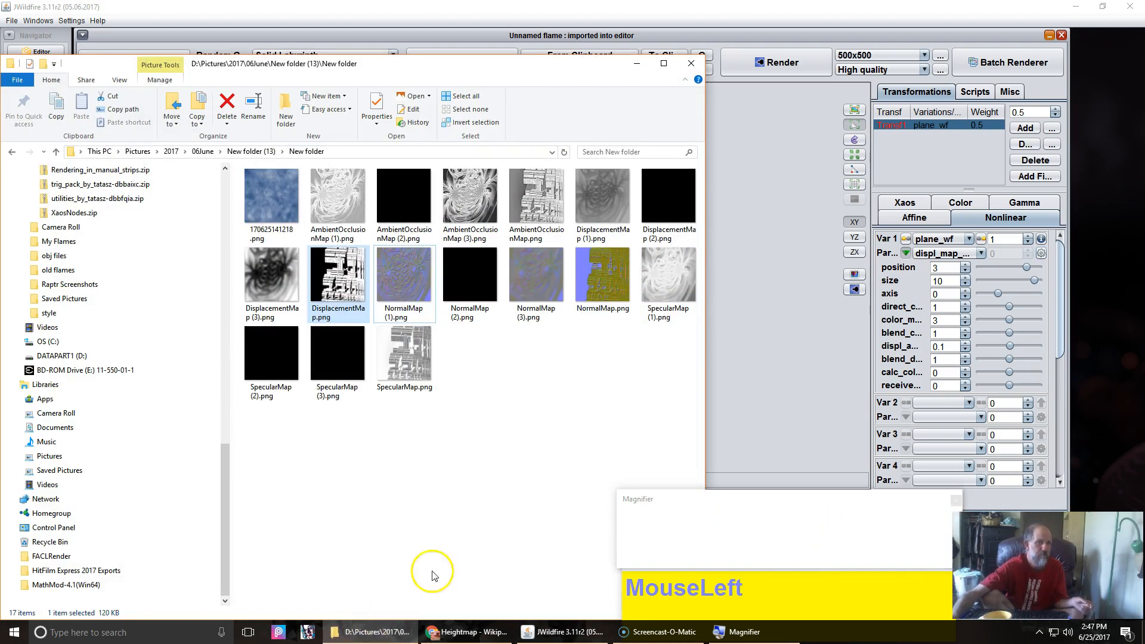
click(203, 151)
scroll(478, 358, down, 10)
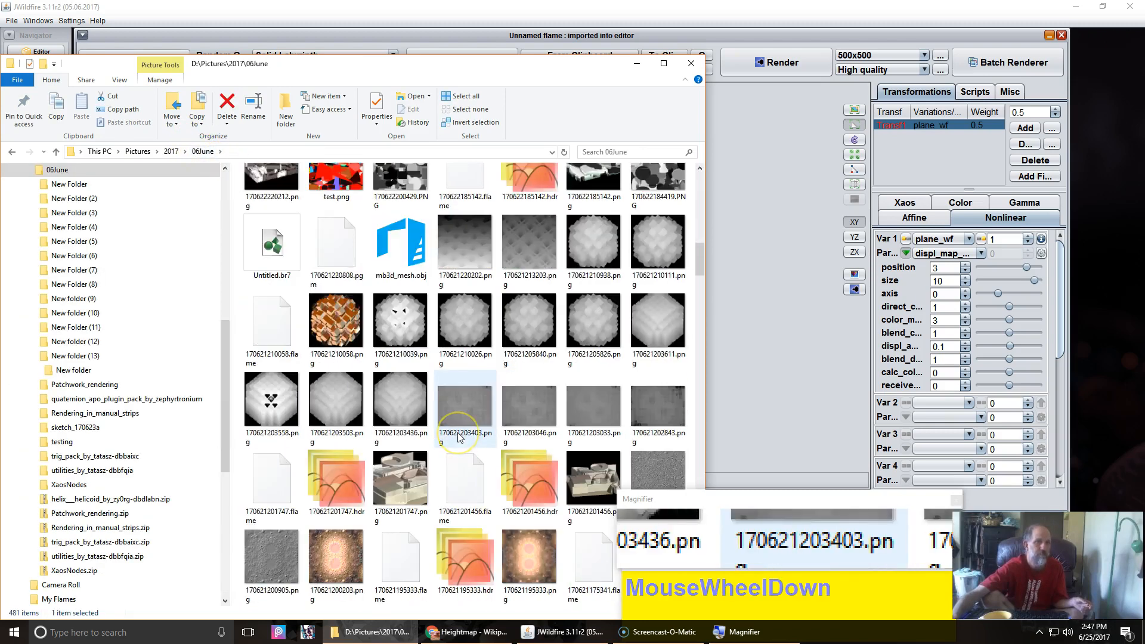
scroll(537, 352, up, 4)
double_click(590, 278)
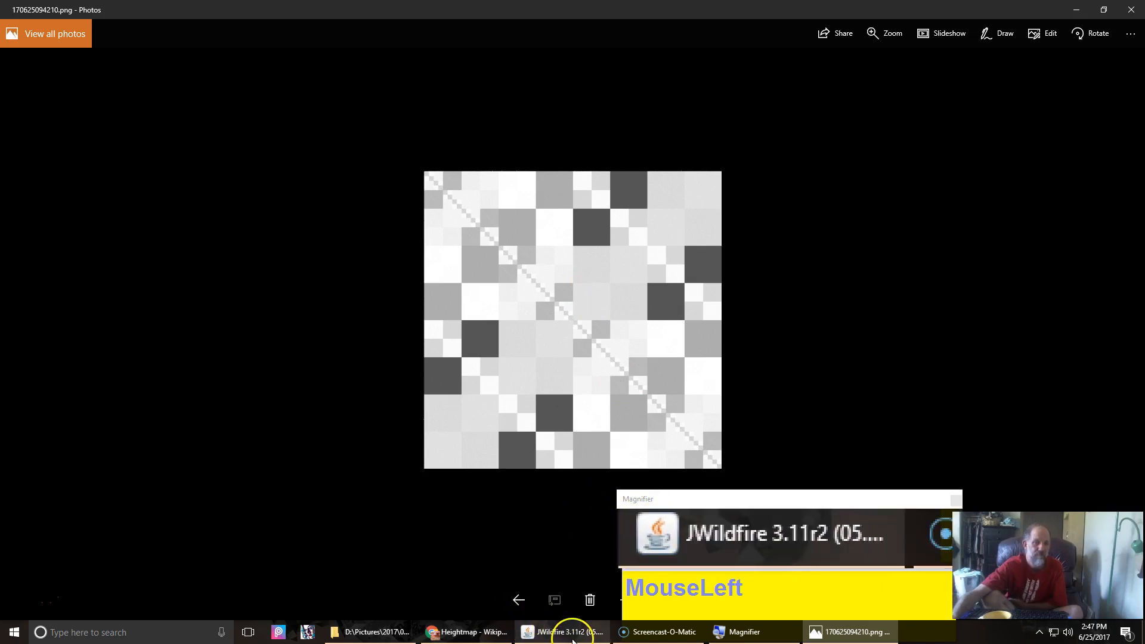
Step: Back in the flame editor, raise the coloring brightness to about 22.38
click(546, 631)
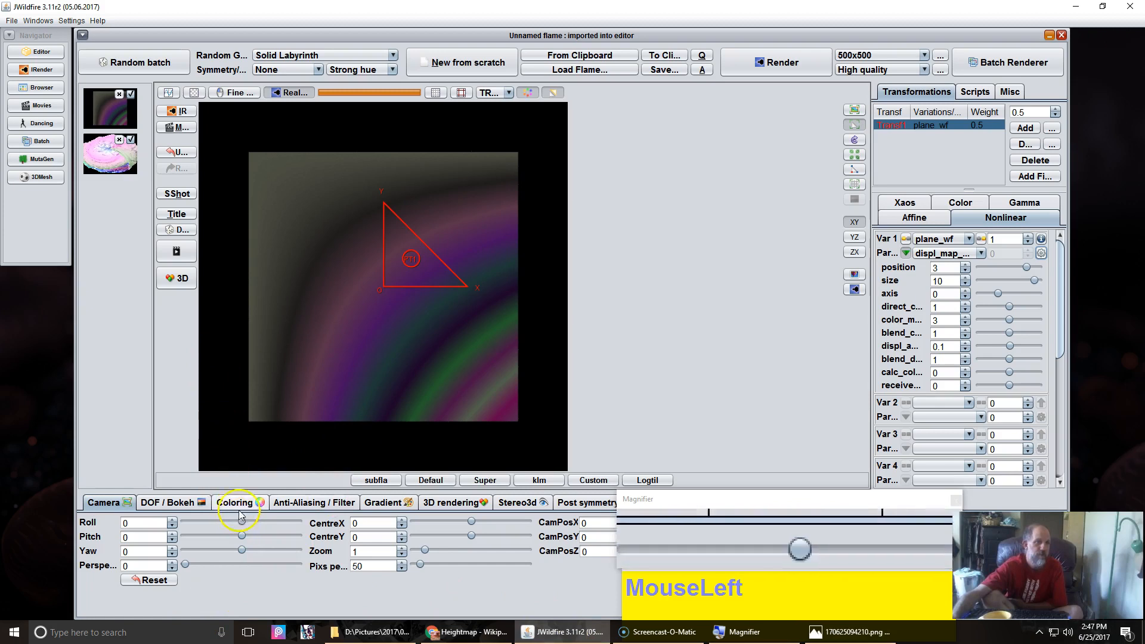
click(222, 503)
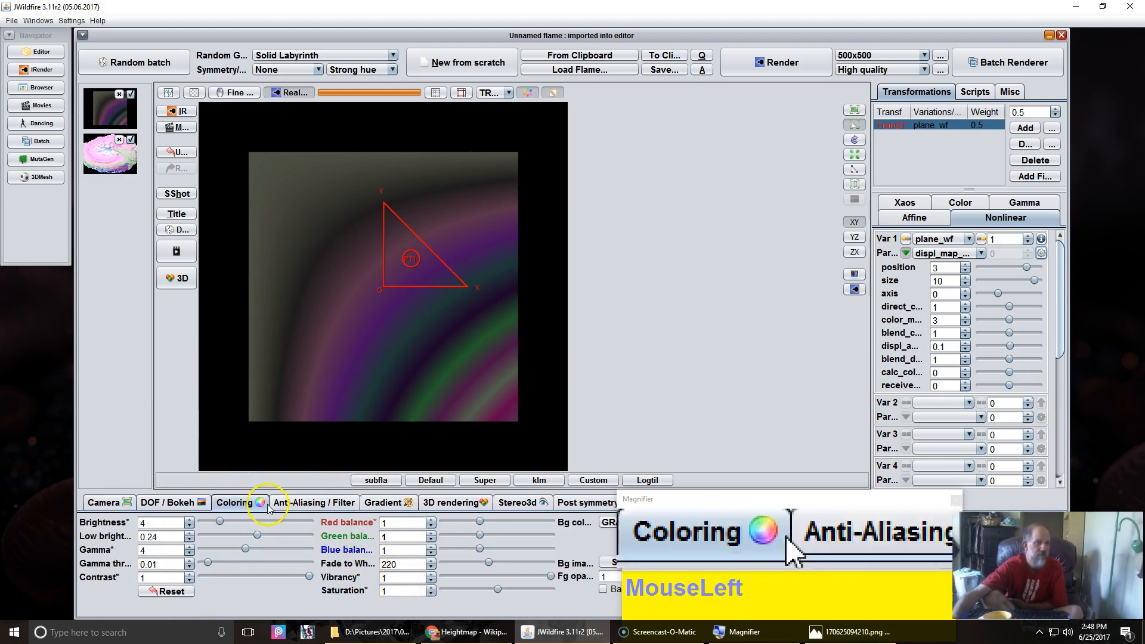
drag(177, 523, 184, 523)
drag(389, 520, 704, 506)
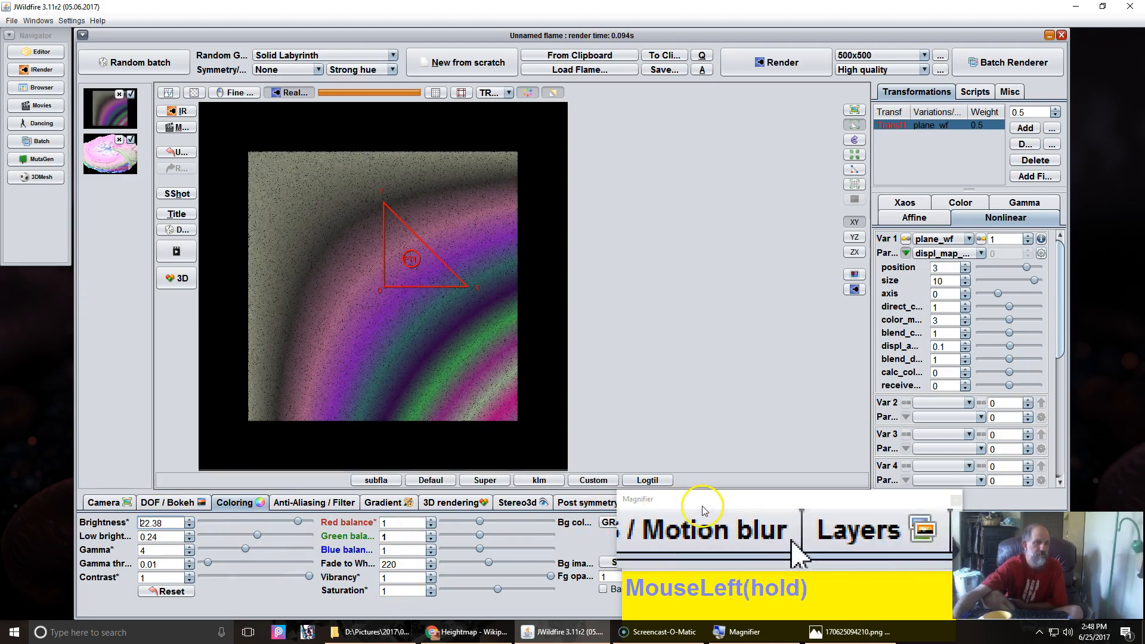
Step: Tilt the camera to a pitch of about 46.4 and yaw of about 13.6
click(104, 504)
mouse_move(137, 538)
mouse_down()
mouse_move(191, 553)
mouse_move(155, 549)
mouse_move(144, 535)
mouse_move(154, 531)
mouse_up()
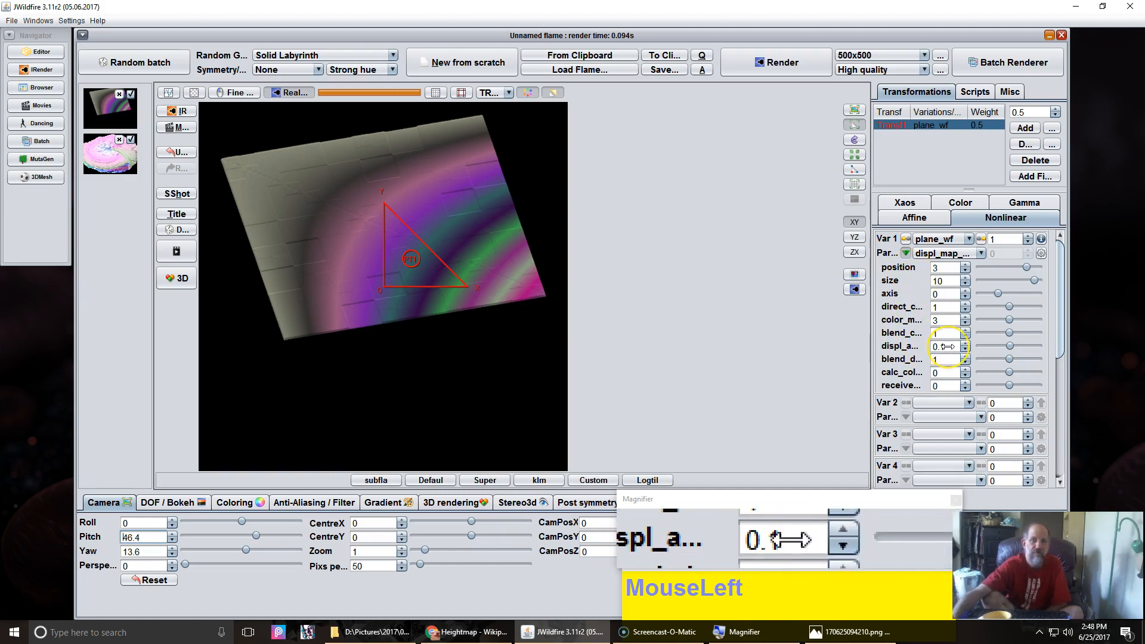
Step: Increase the plane's displacement amount to about 2.084 and recentre the flame in the preview
drag(944, 346, 1137, 360)
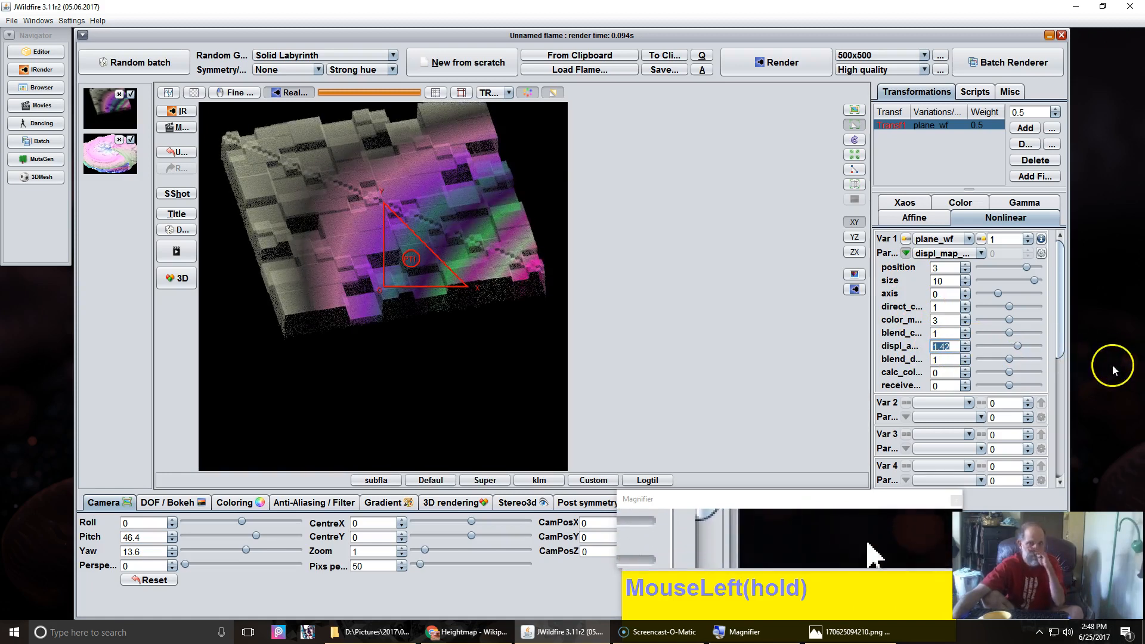
drag(941, 347, 1008, 352)
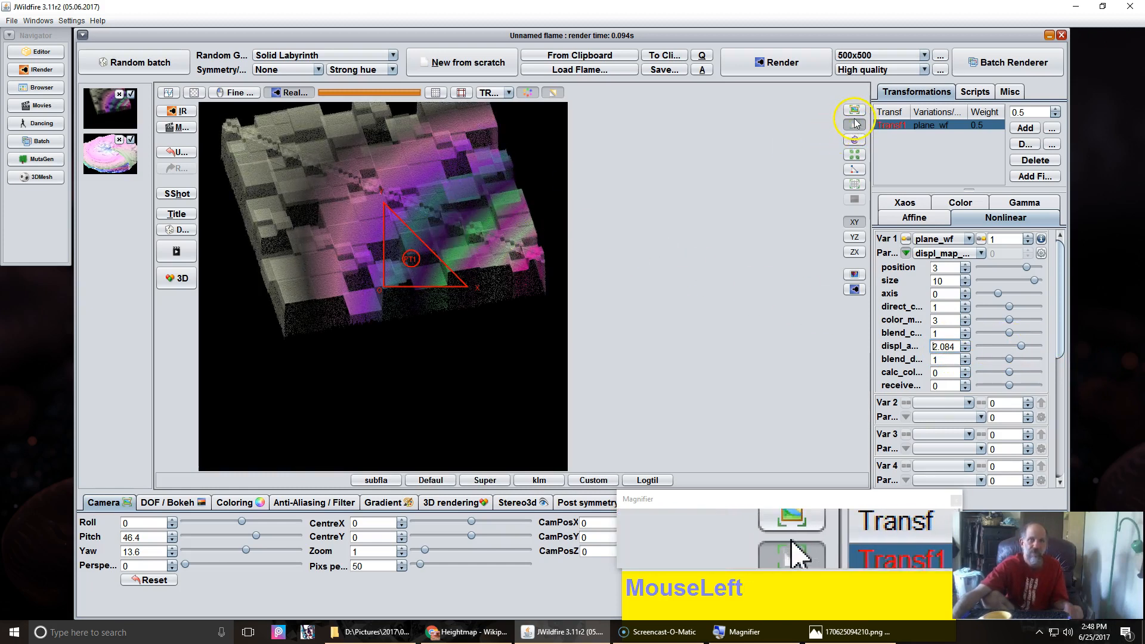
drag(384, 212, 416, 341)
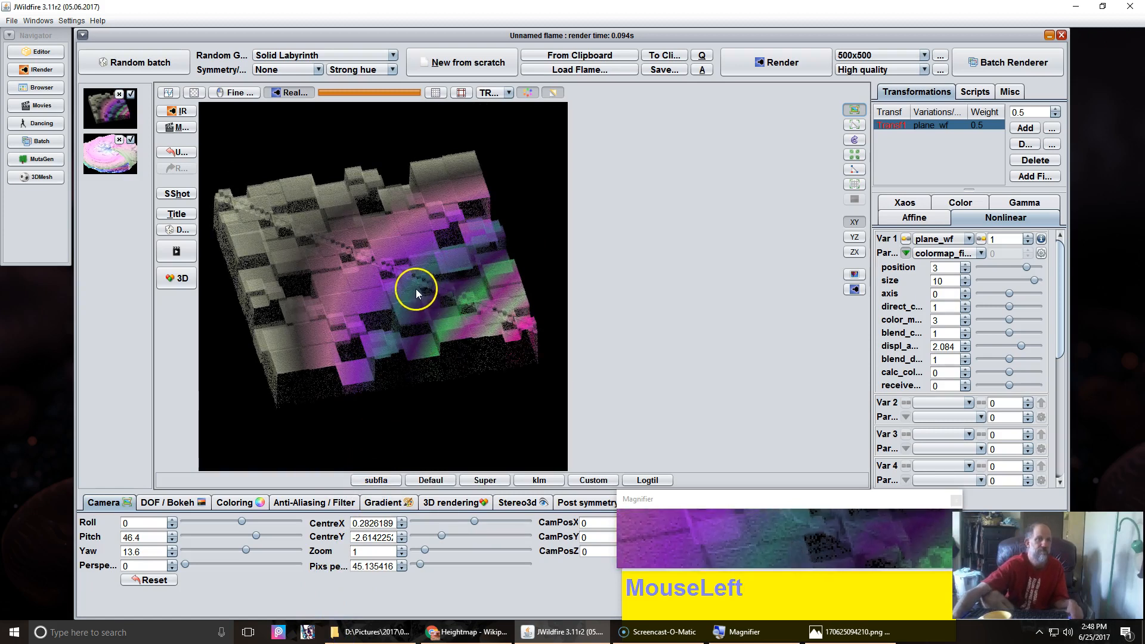
Step: Restore the image viewer window showing the height map and place it beside the preview
click(850, 631)
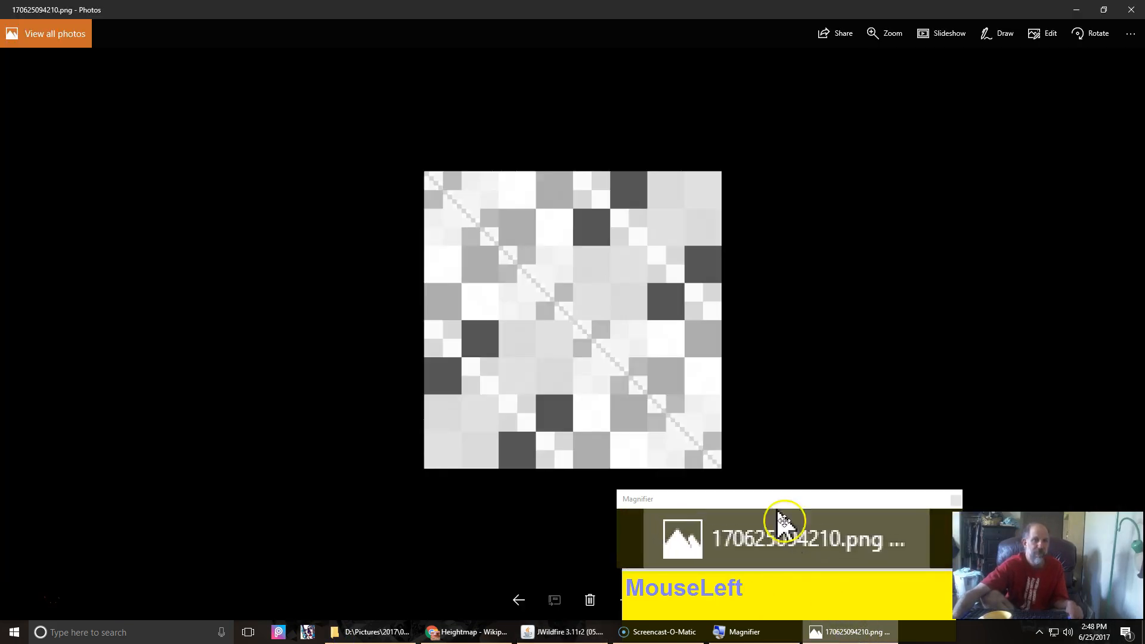
double_click(501, 6)
drag(586, 241, 721, 105)
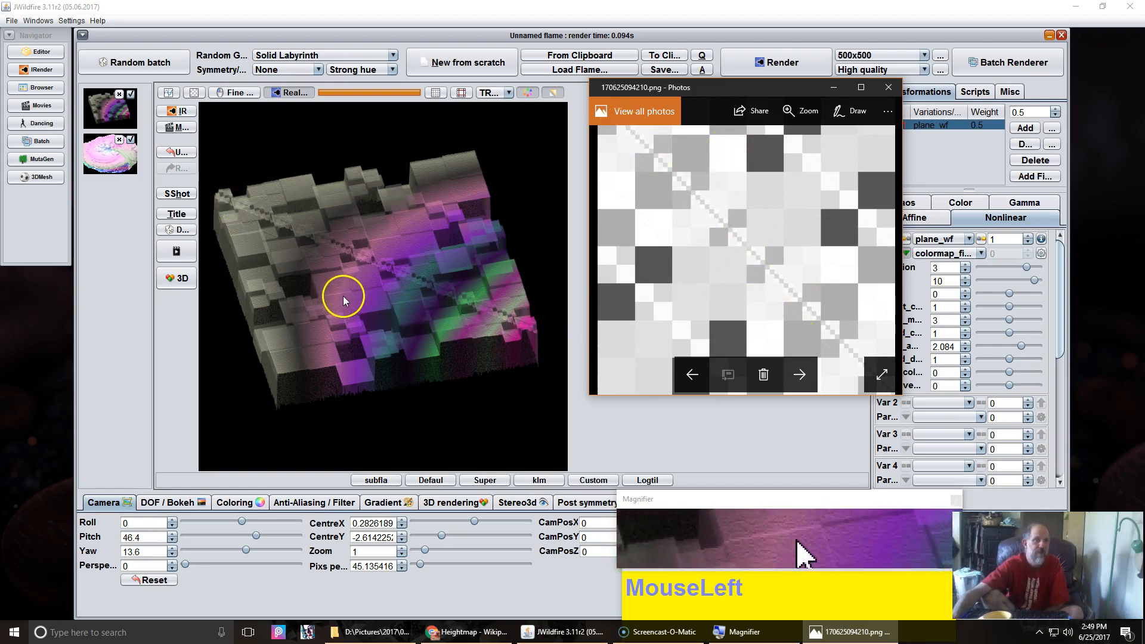
Step: Turn on the 3D mode for the preview
click(170, 276)
click(170, 275)
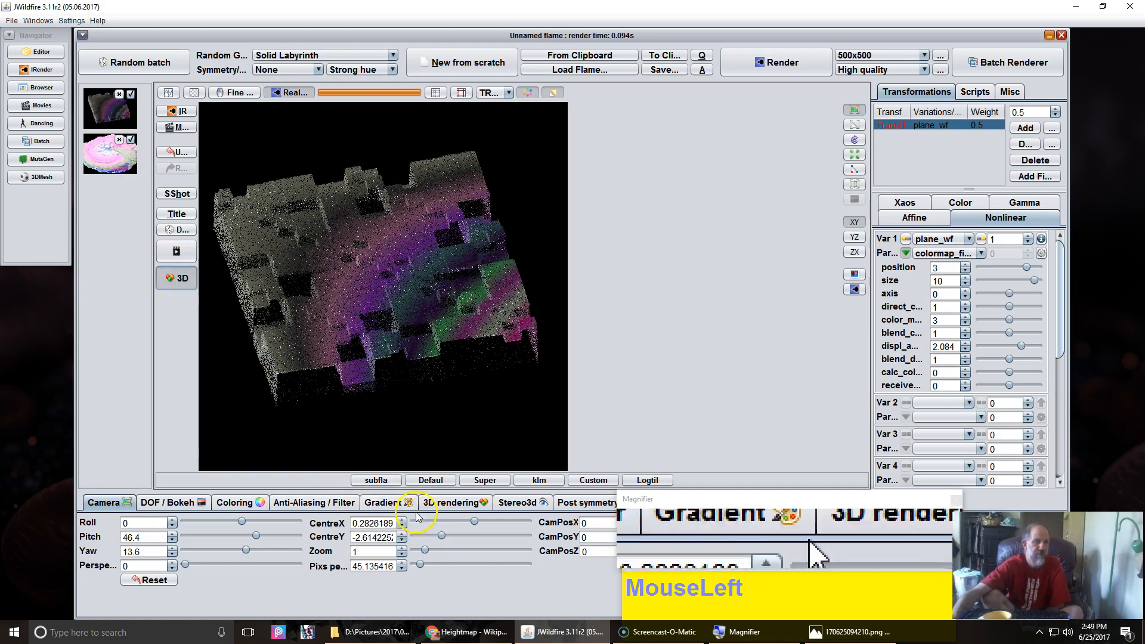
Step: In the 3D rendering light settings, set Light 0's intensity and shadow intensity both to 1
click(475, 509)
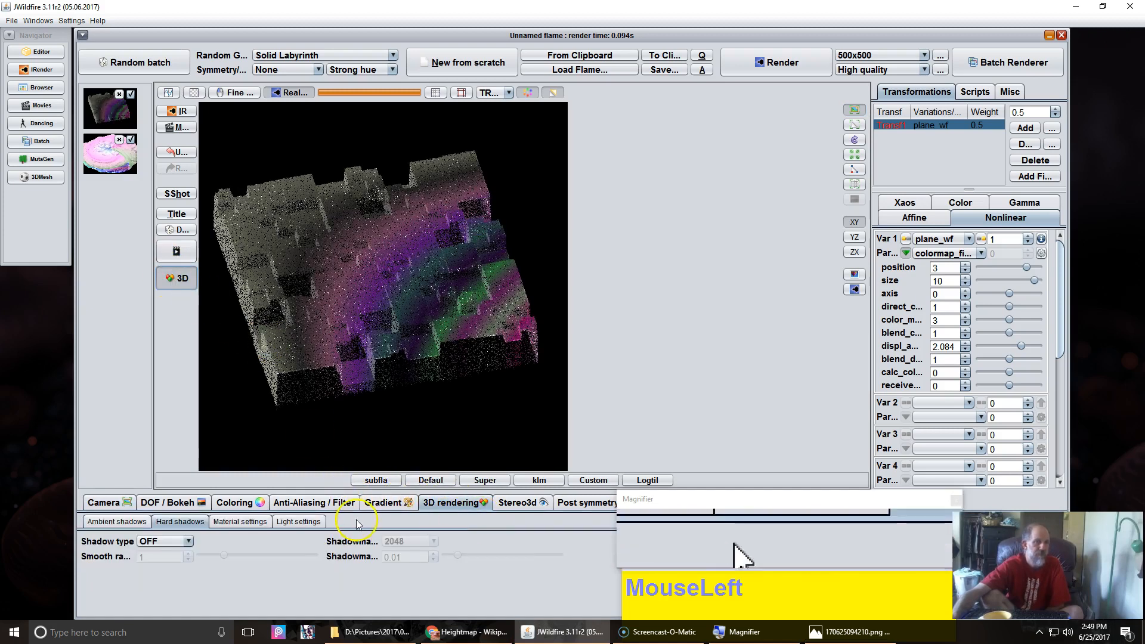
click(287, 523)
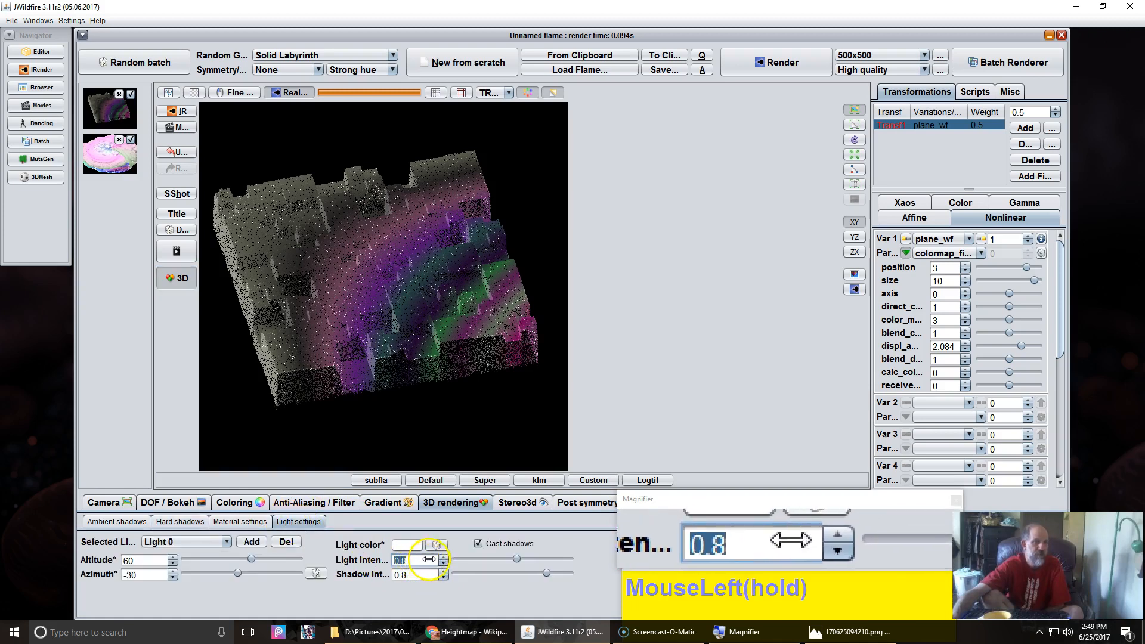
drag(493, 559, 413, 564)
double_click(411, 562)
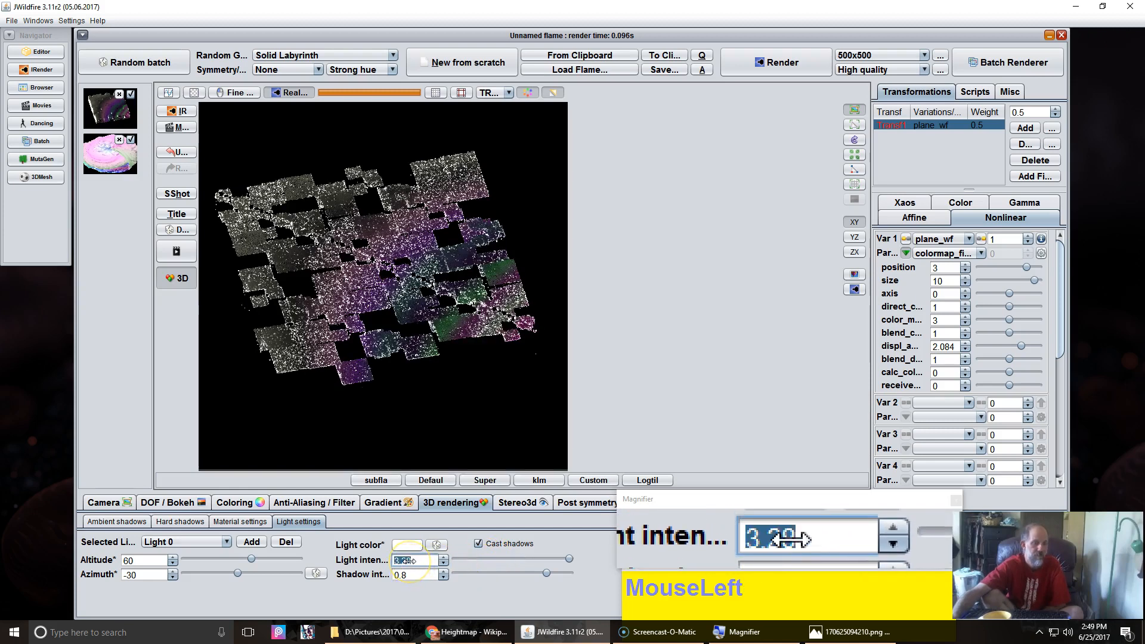
text(1)
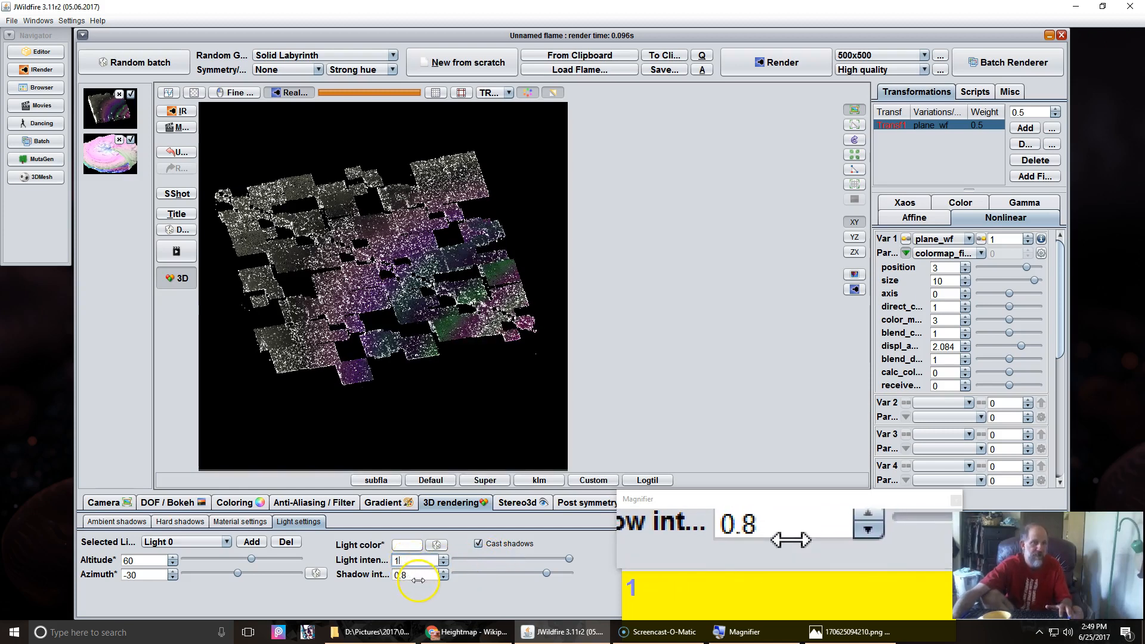
double_click(418, 578)
click(418, 577)
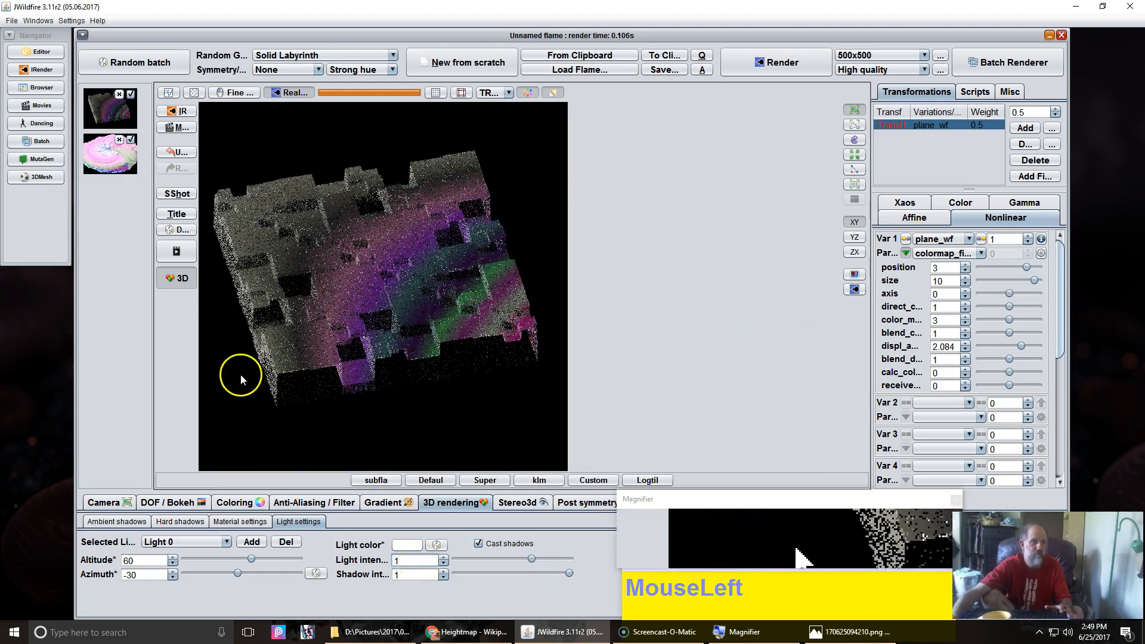
Step: Randomise the light direction, set the altitude to about 154.3, and refresh the preview render
click(316, 573)
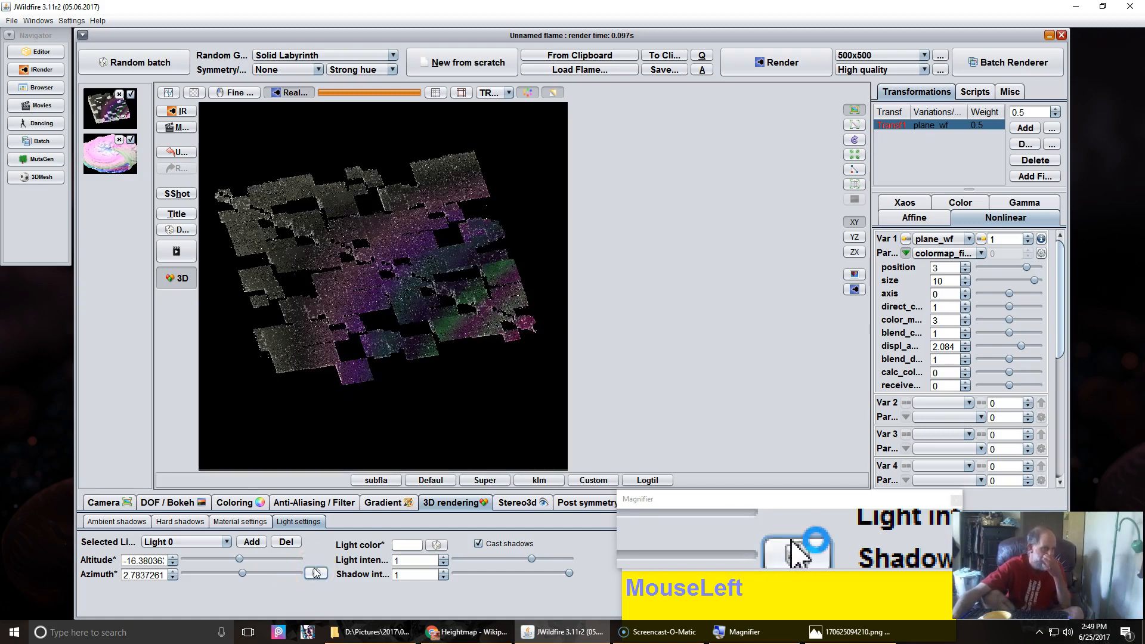
click(316, 573)
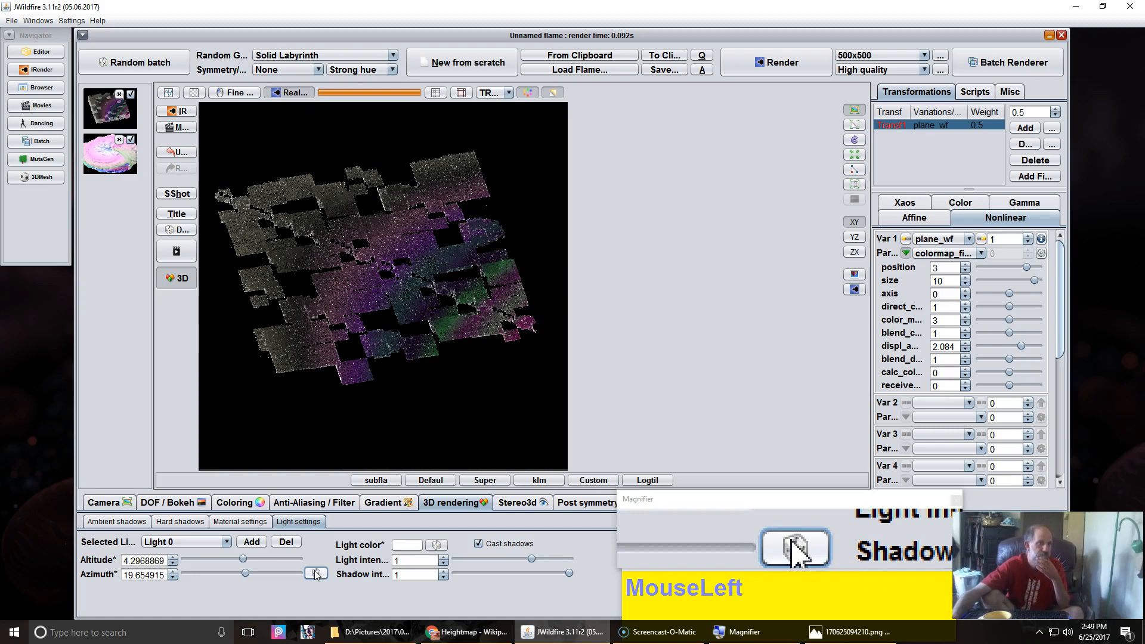
drag(246, 560, 270, 558)
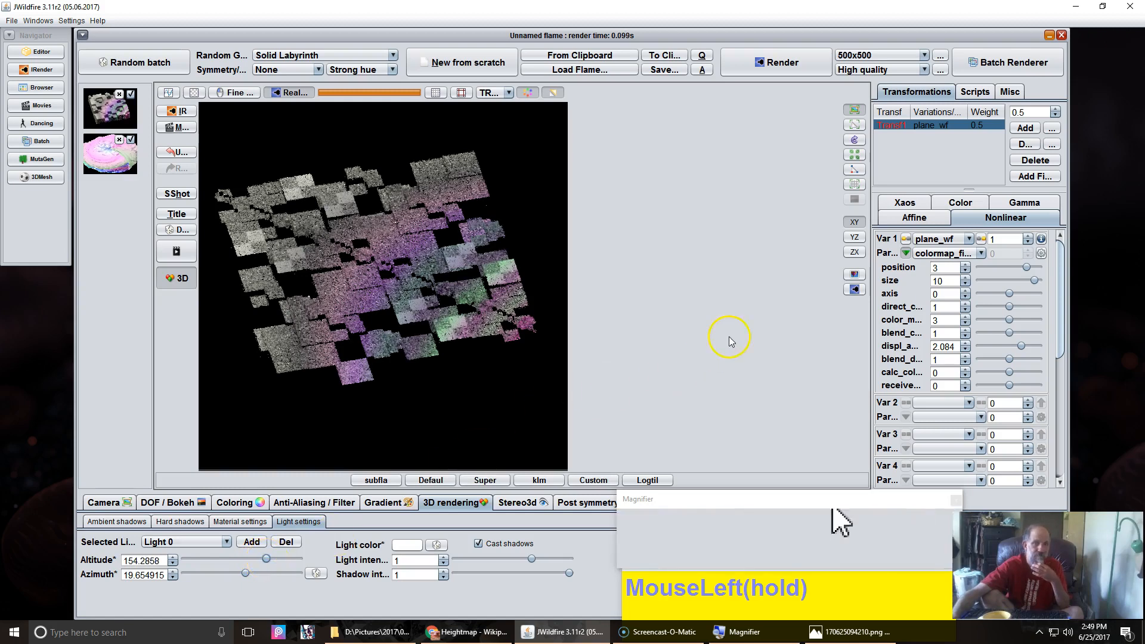
click(855, 289)
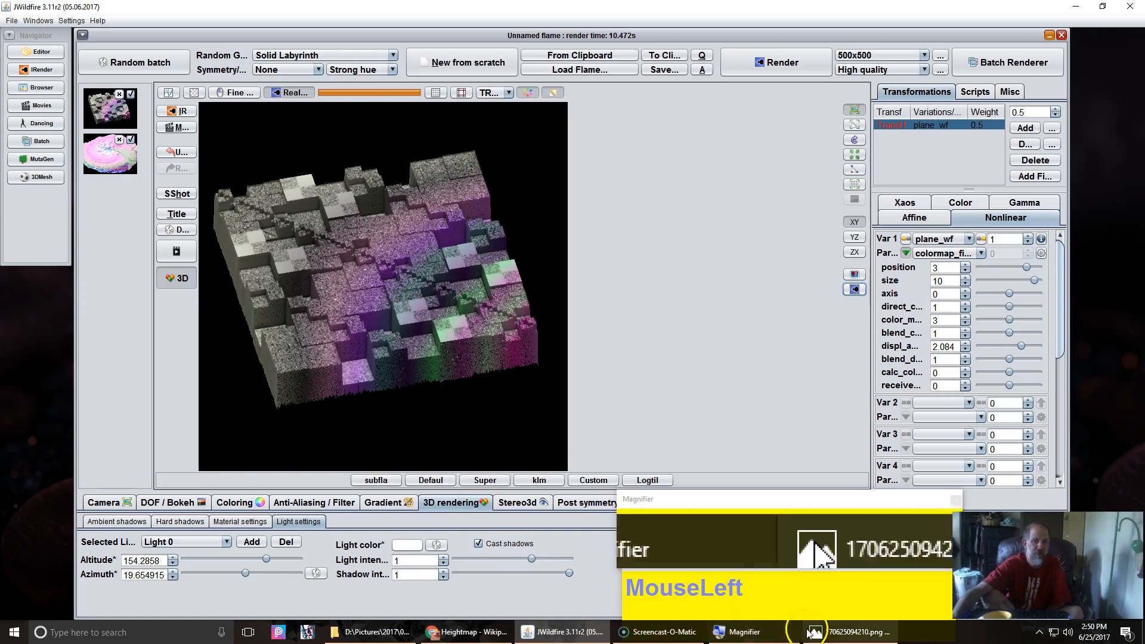
Step: Browse the Heightmap and Displacement mapping Wikipedia articles and the NormalMap-Online page in the browser
click(840, 640)
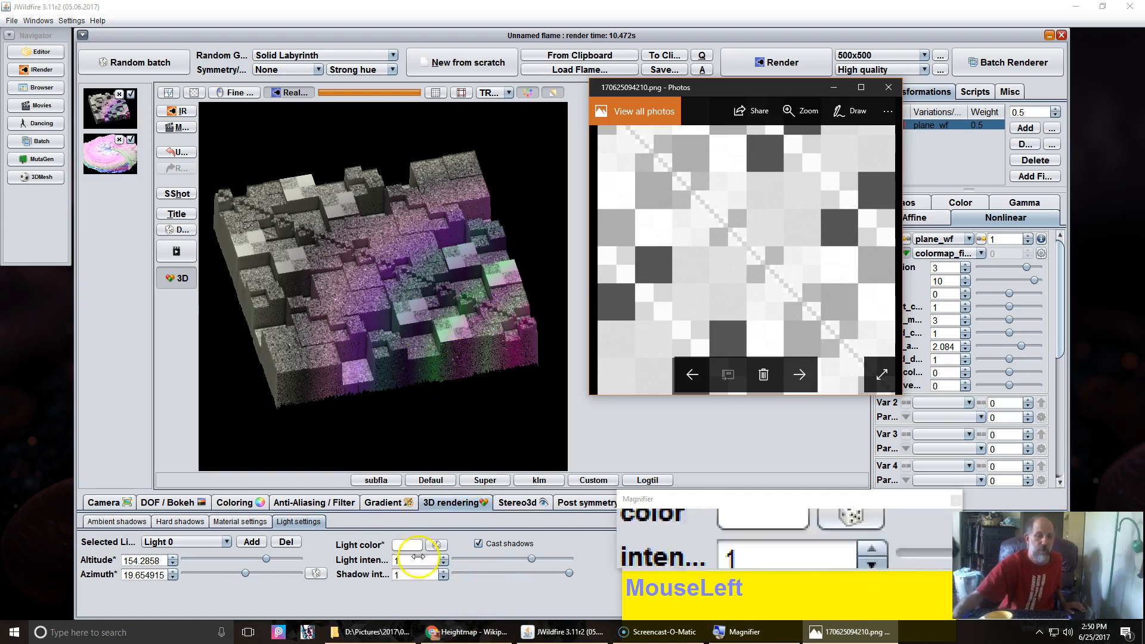
click(479, 638)
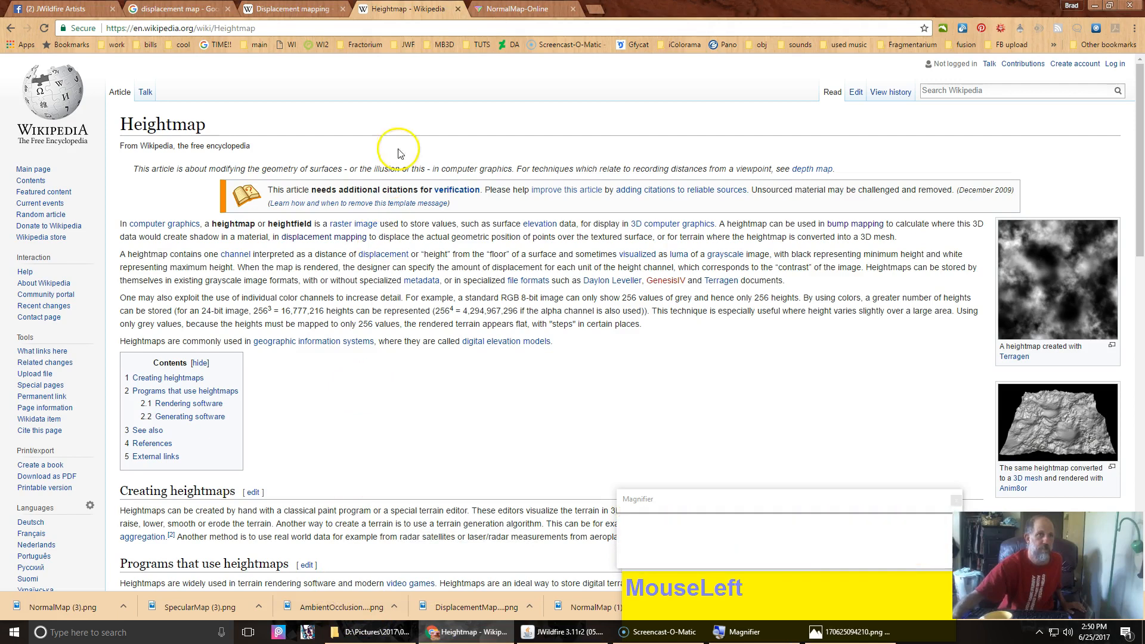
click(503, 9)
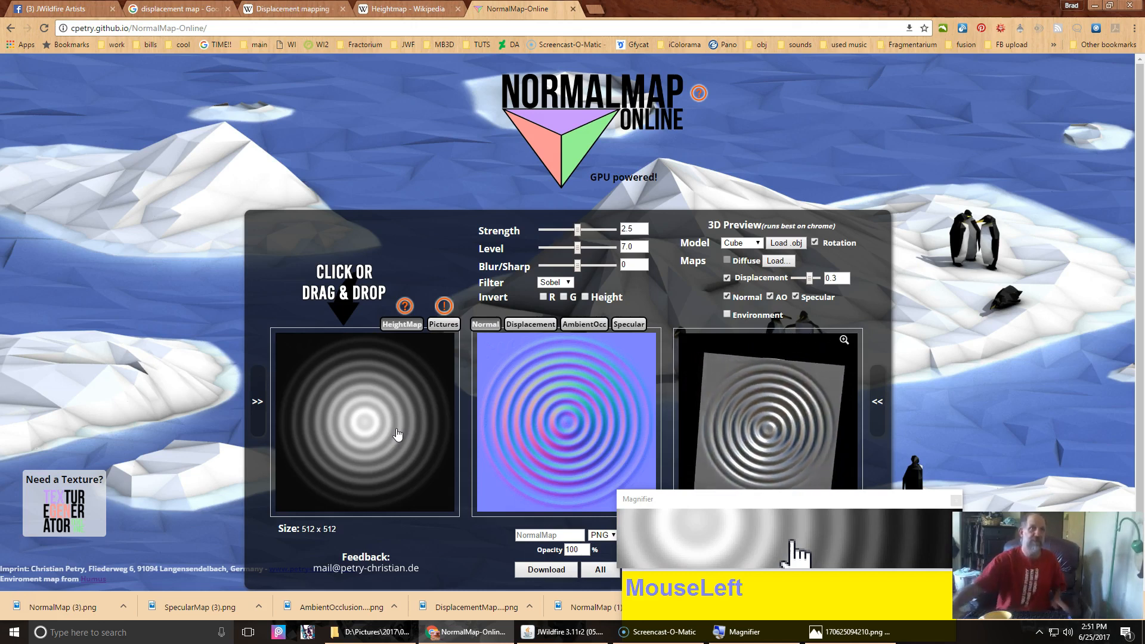
click(401, 10)
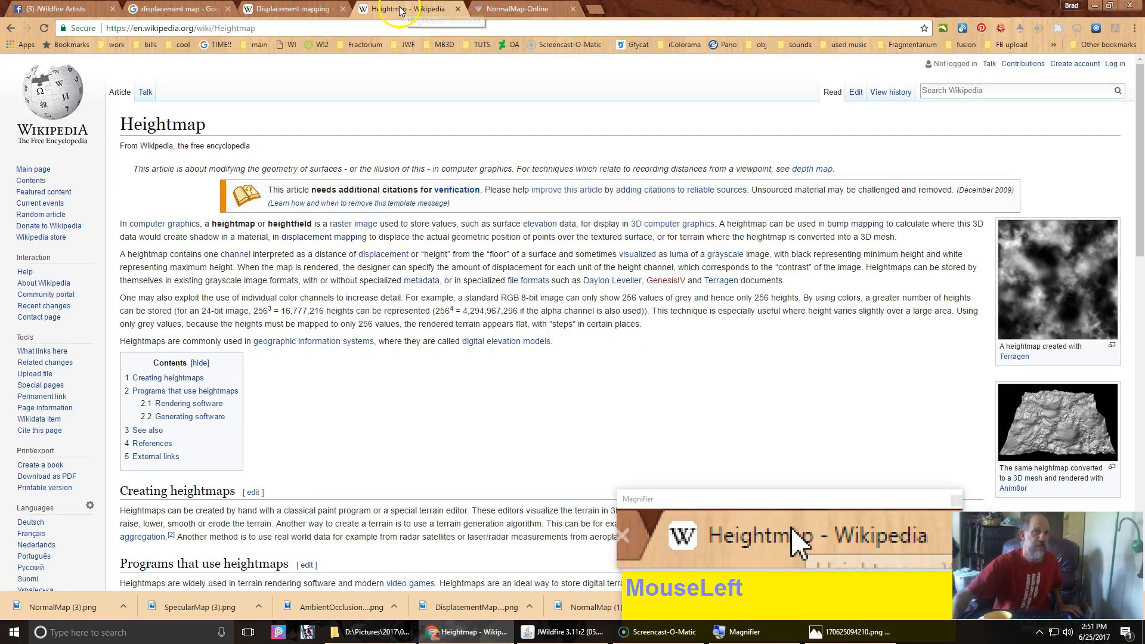
scroll(410, 383, down, 6)
scroll(410, 383, down, 8)
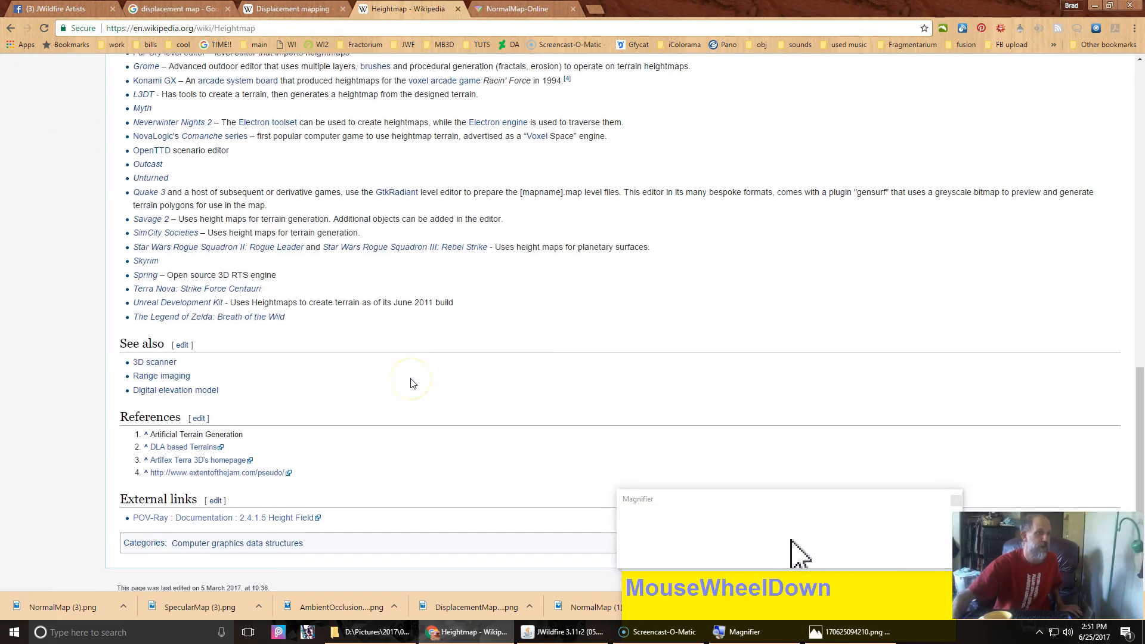
scroll(410, 383, up, 15)
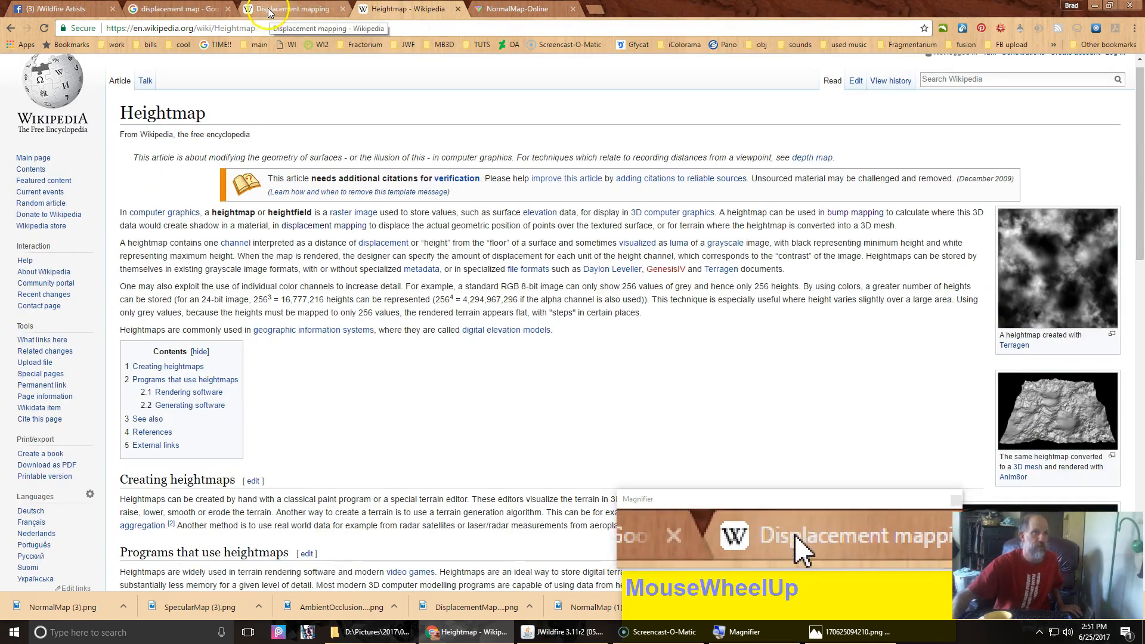
click(288, 13)
click(523, 9)
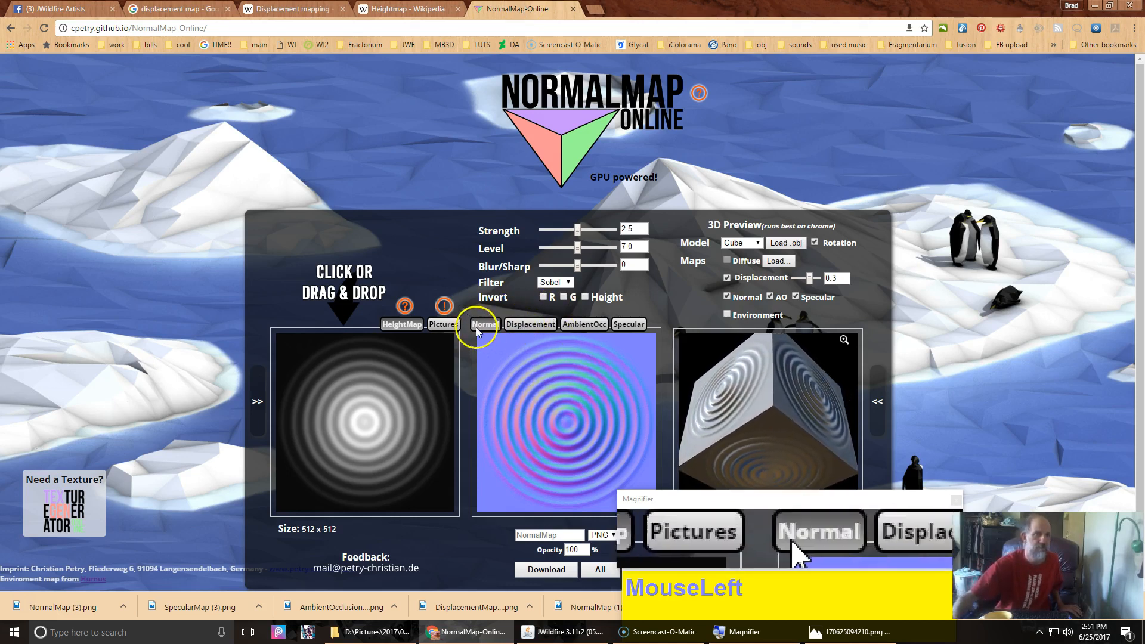
Step: Load 170625094210.png from the 06June folder as the height map in NormalMap-Online
click(353, 408)
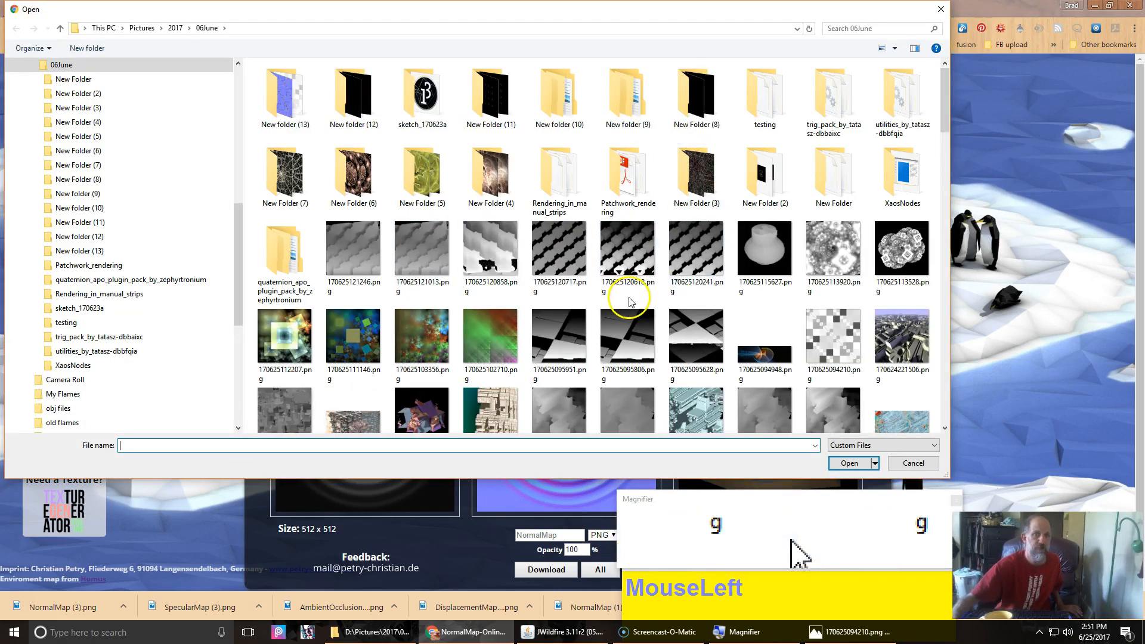
click(808, 345)
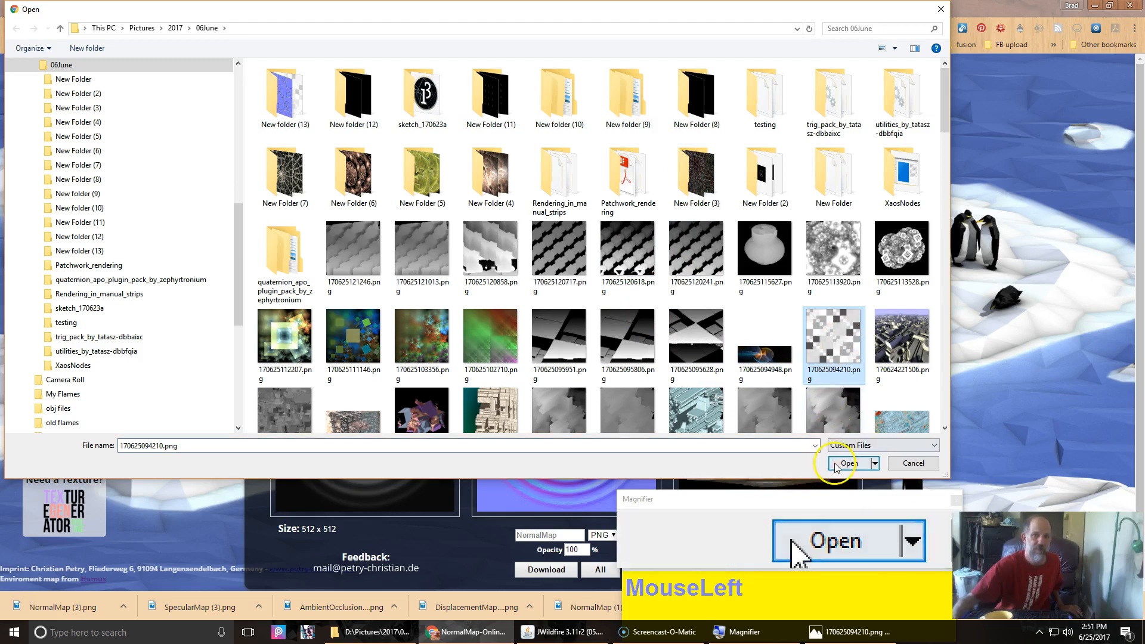
click(854, 472)
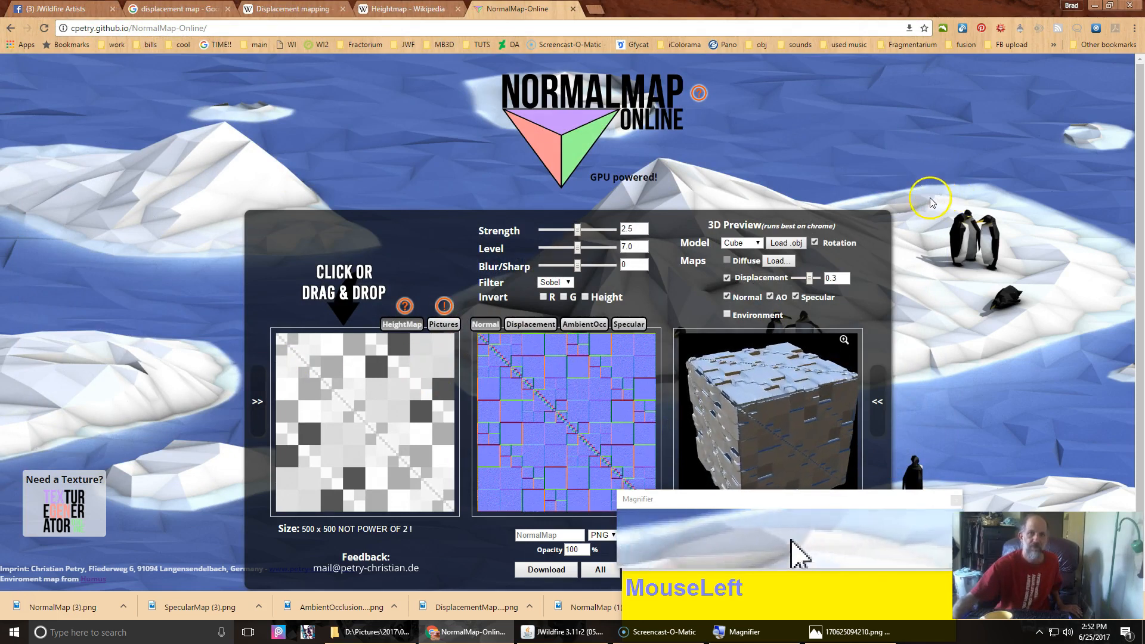
Step: Stop the cube preview's rotation, inspect it, and switch the generated map view to Displacement
click(815, 241)
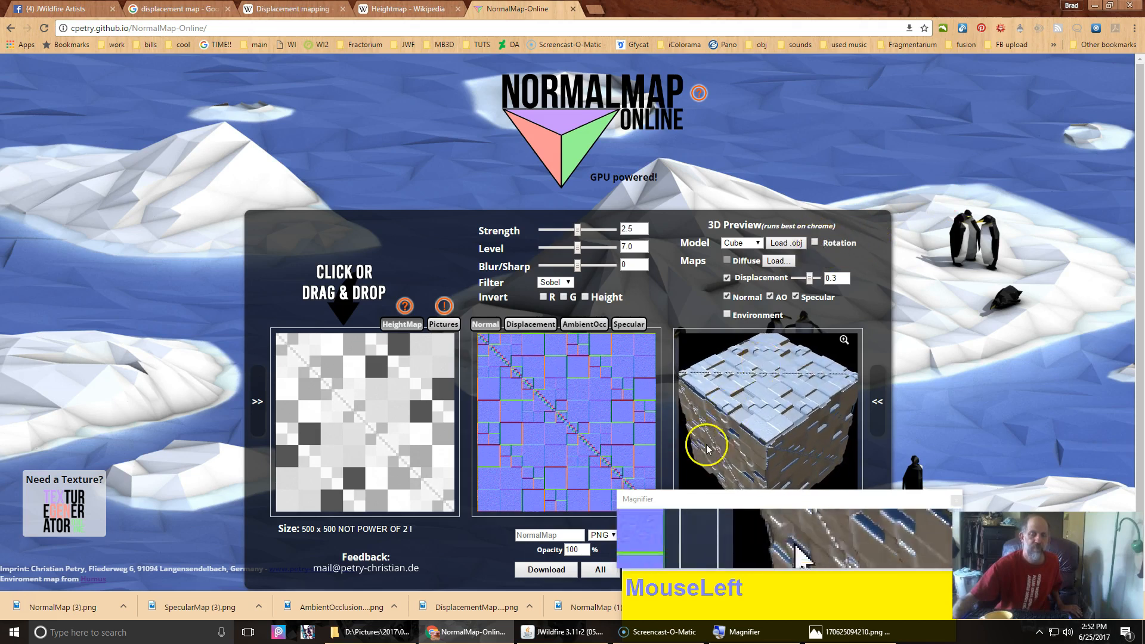
scroll(763, 408, up, 5)
mouse_move(757, 352)
mouse_down()
mouse_move(748, 378)
mouse_move(756, 368)
mouse_up()
scroll(763, 361, down, 5)
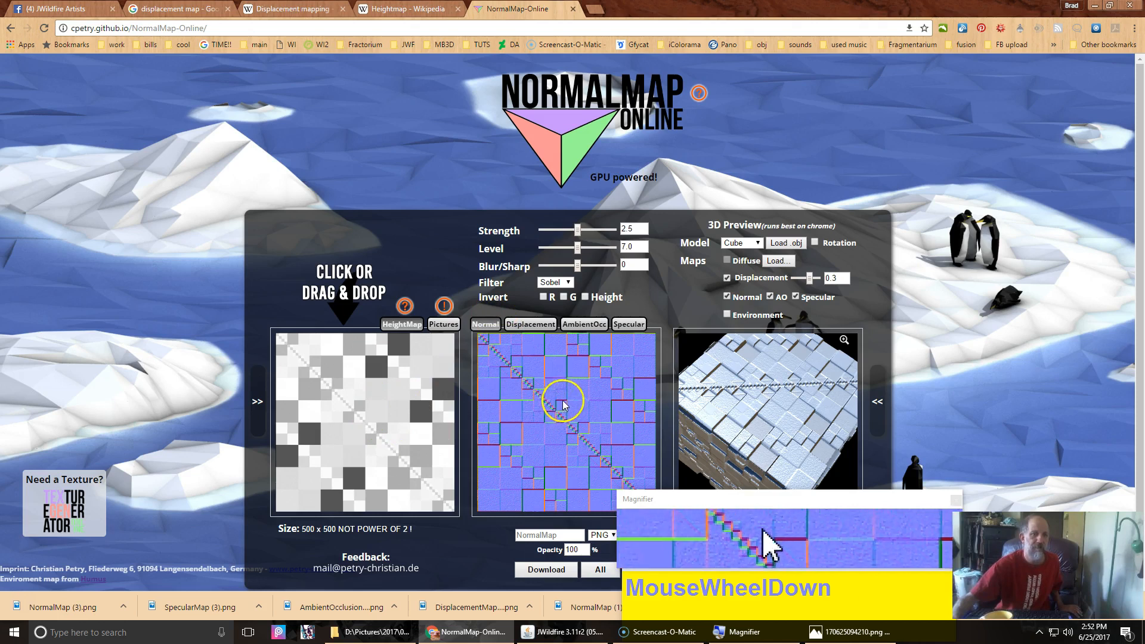
click(532, 325)
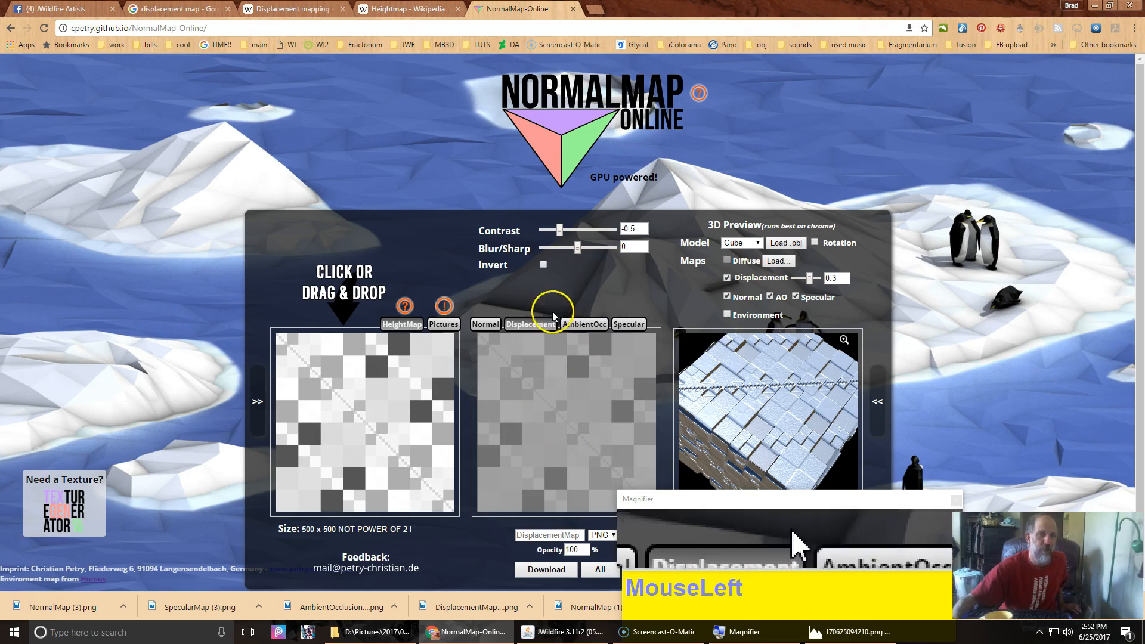
Step: Tune the height map's contrast to -0.37 and Blur/Sharp to 18, rotating the 3D preview to check the result
drag(564, 230, 575, 231)
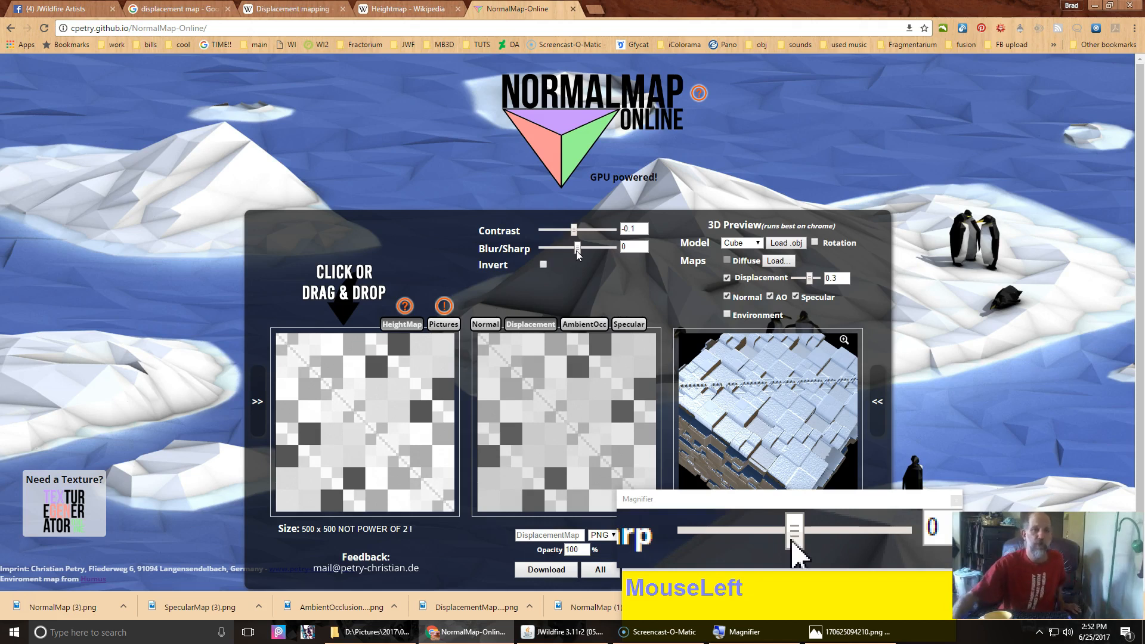
drag(576, 251, 570, 249)
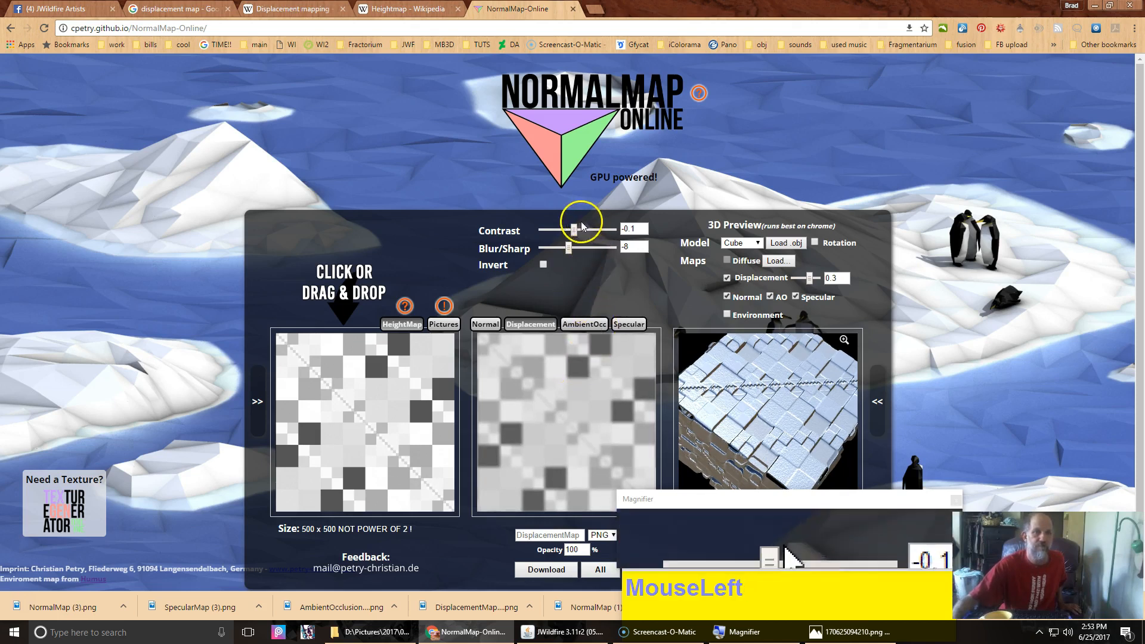
drag(575, 231, 586, 229)
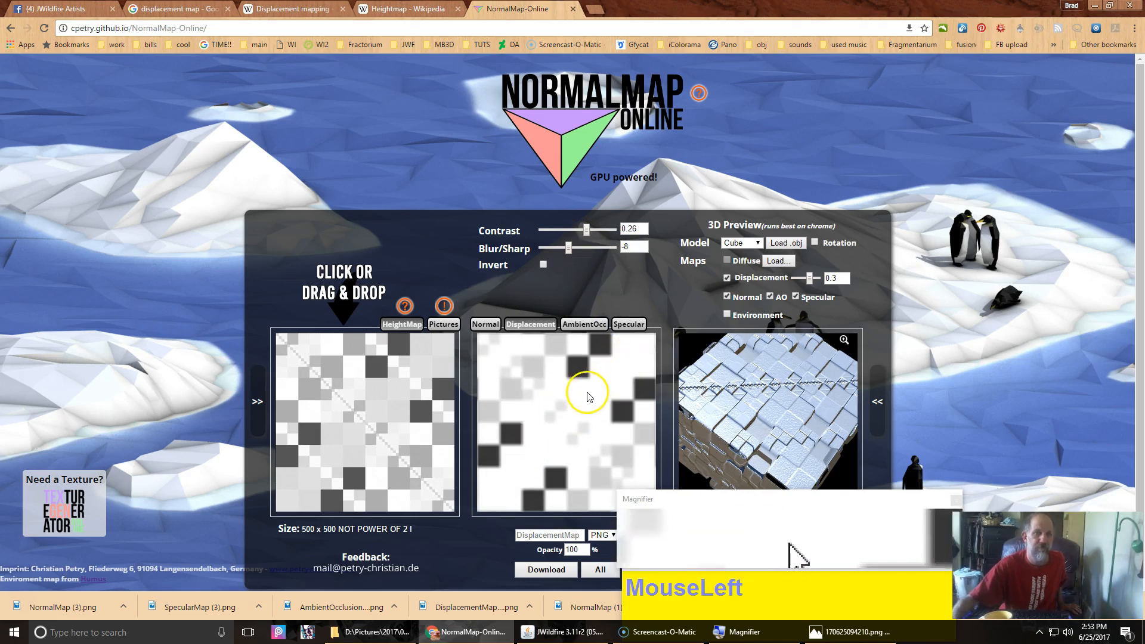
drag(775, 406, 752, 409)
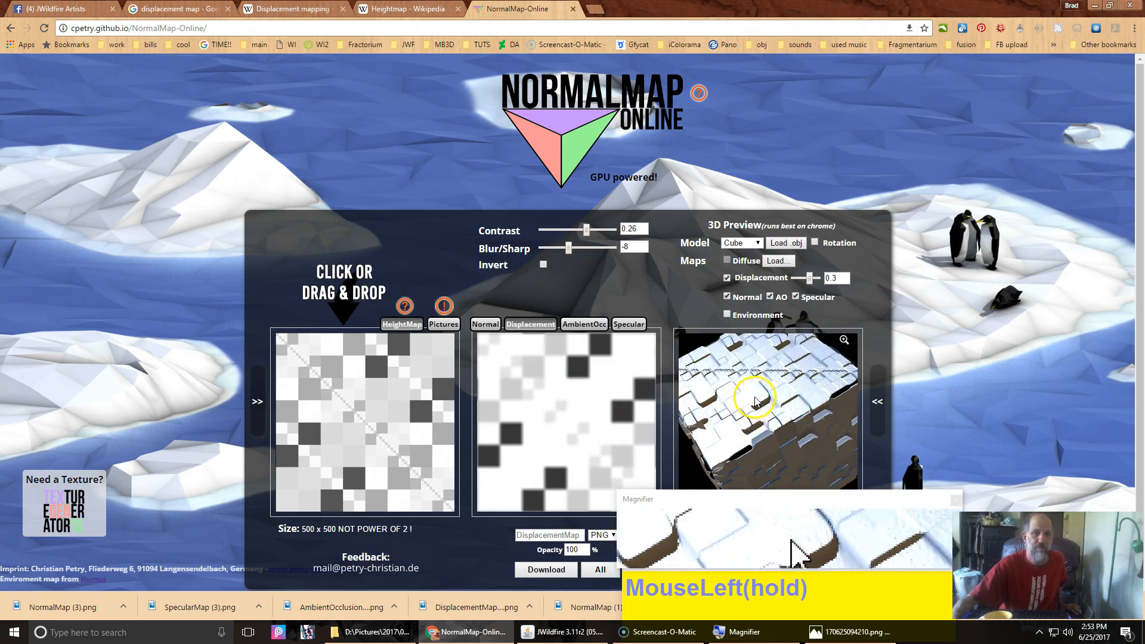
scroll(763, 387, up, 3)
scroll(764, 386, down, 3)
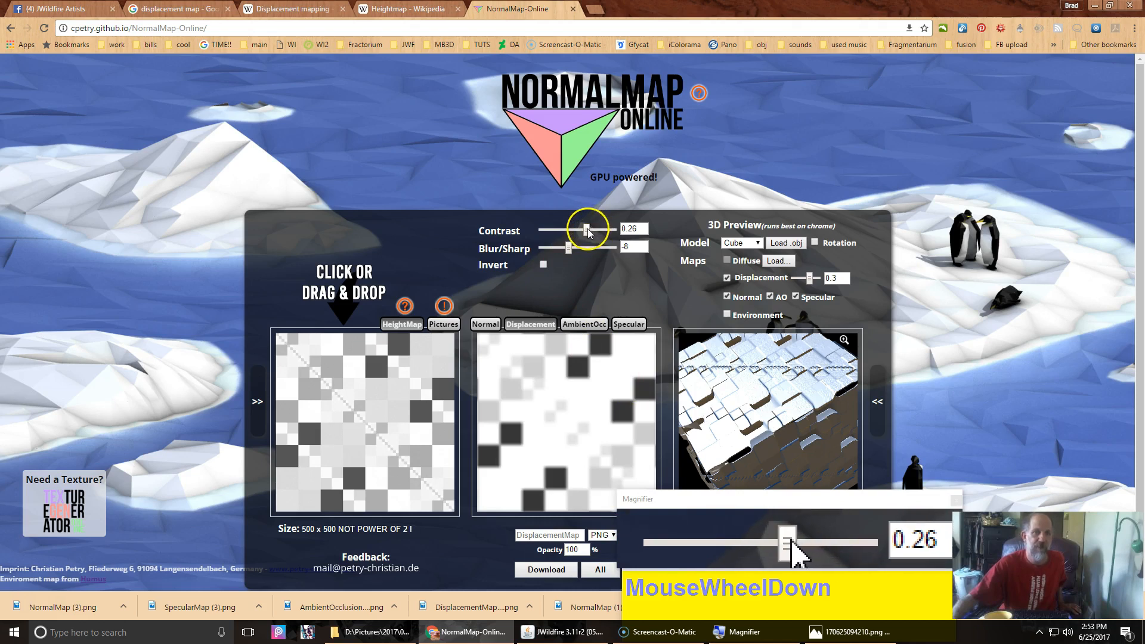
mouse_move(587, 228)
mouse_down()
mouse_move(553, 239)
mouse_move(617, 253)
mouse_move(566, 234)
mouse_up()
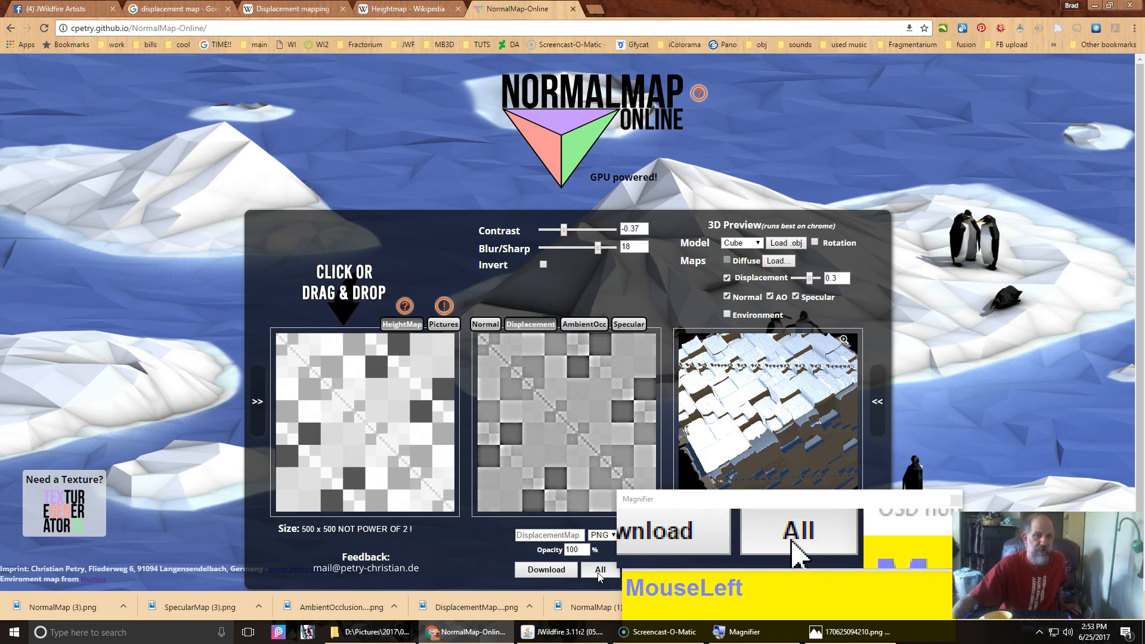
Step: Download all generated maps, saving each PNG into the New folder inside New folder (13)
click(599, 574)
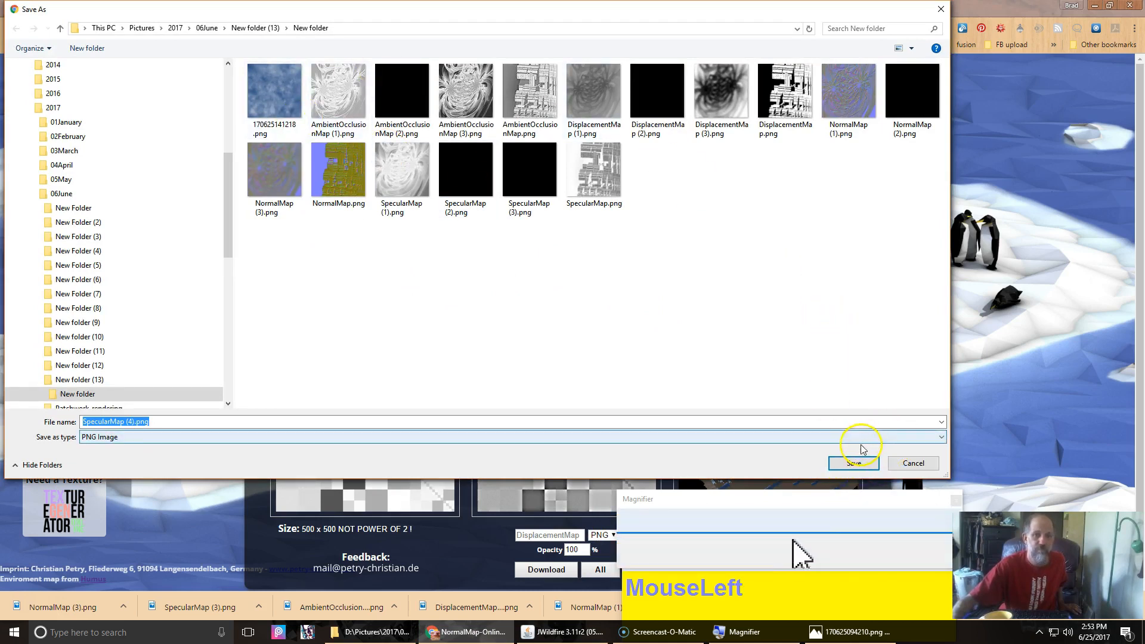
click(853, 464)
click(854, 464)
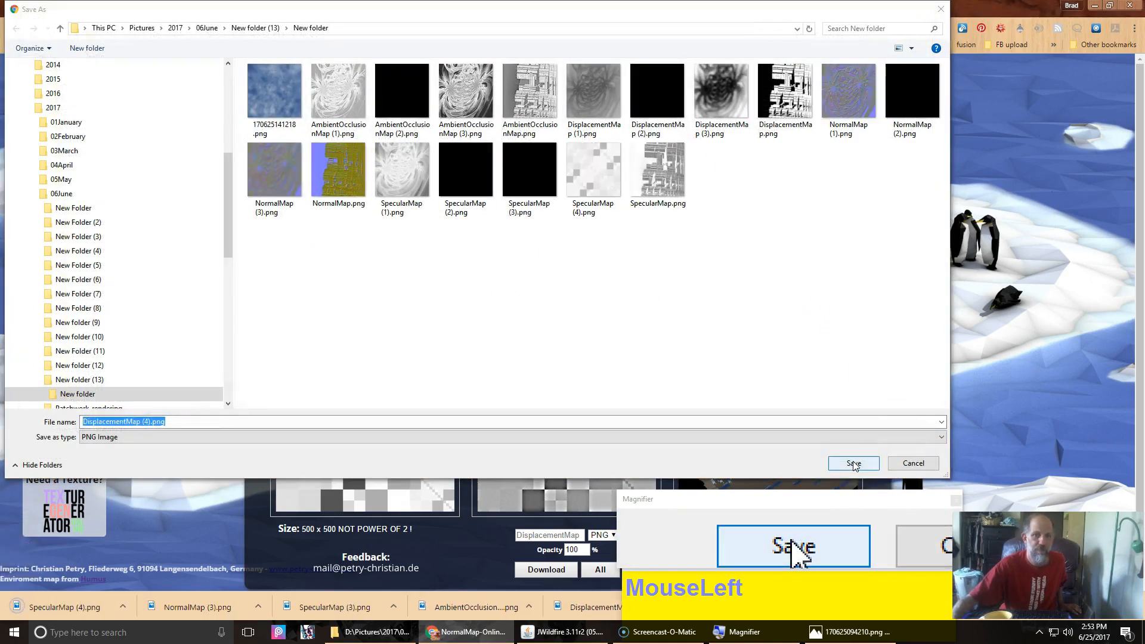
click(854, 464)
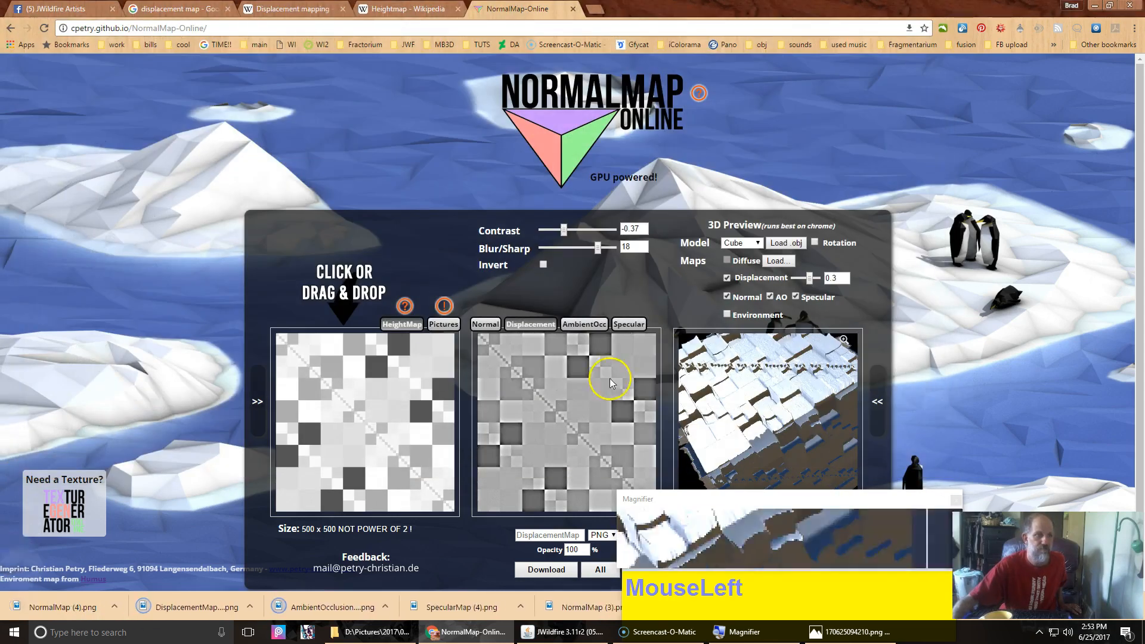
Step: In JWildfire, load DisplacementMap (4).png from New folder as plane_wf's colormap file and refresh the preview
click(565, 632)
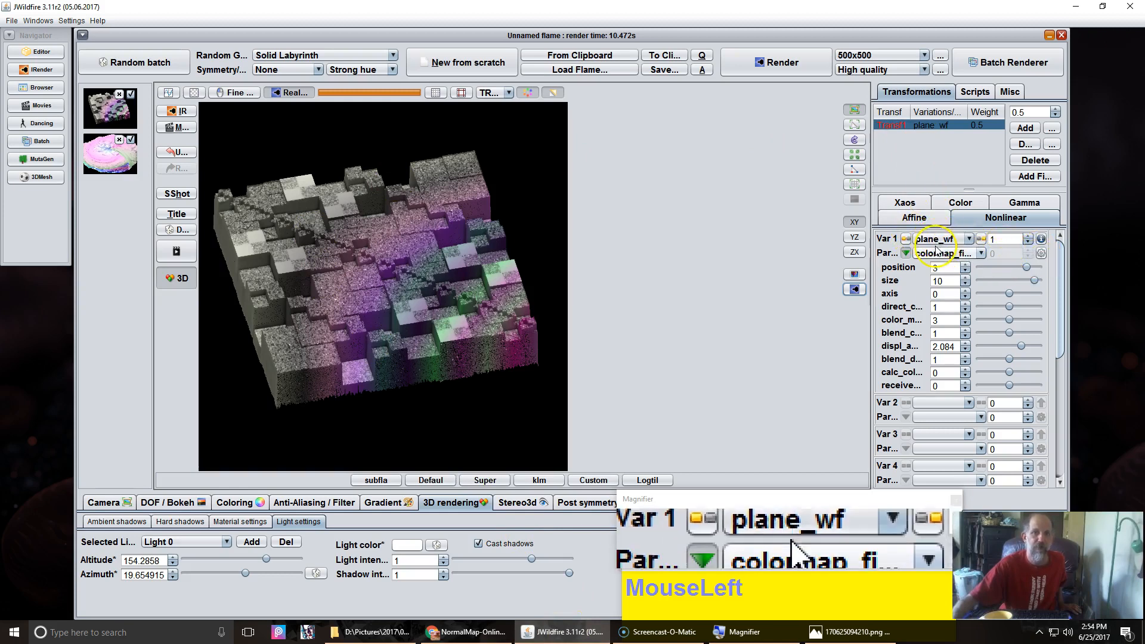
click(1042, 254)
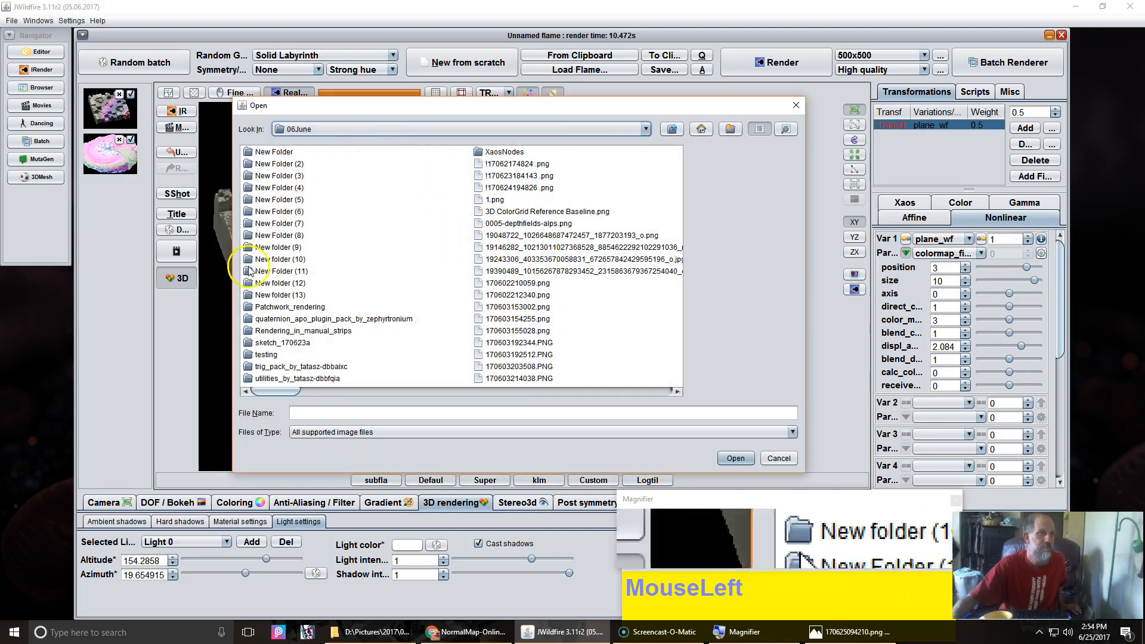
double_click(276, 296)
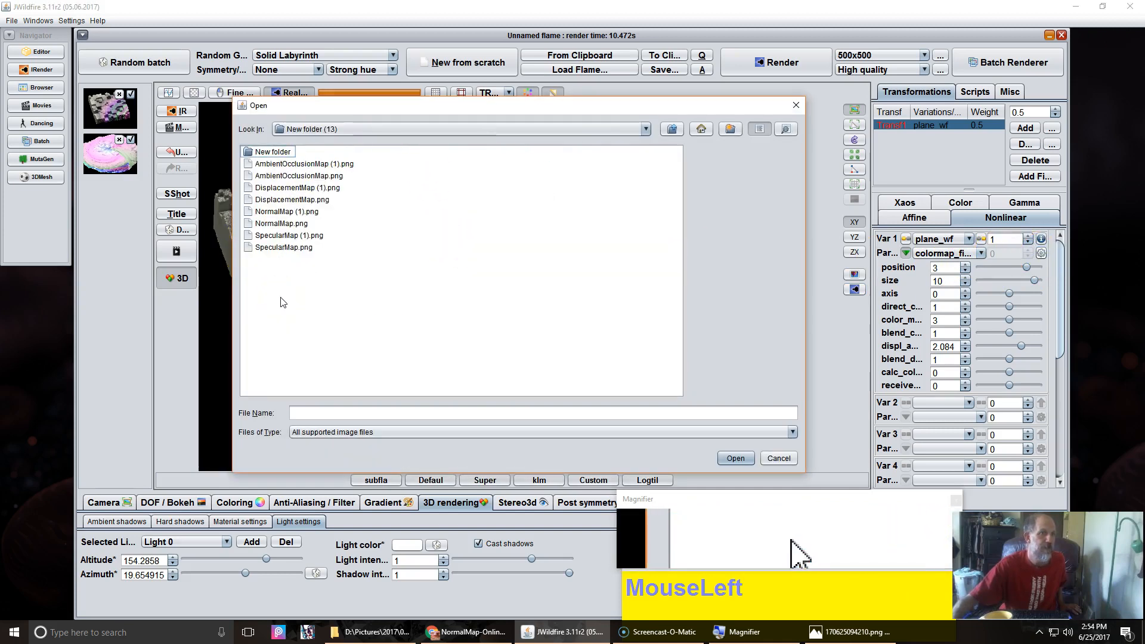
double_click(275, 152)
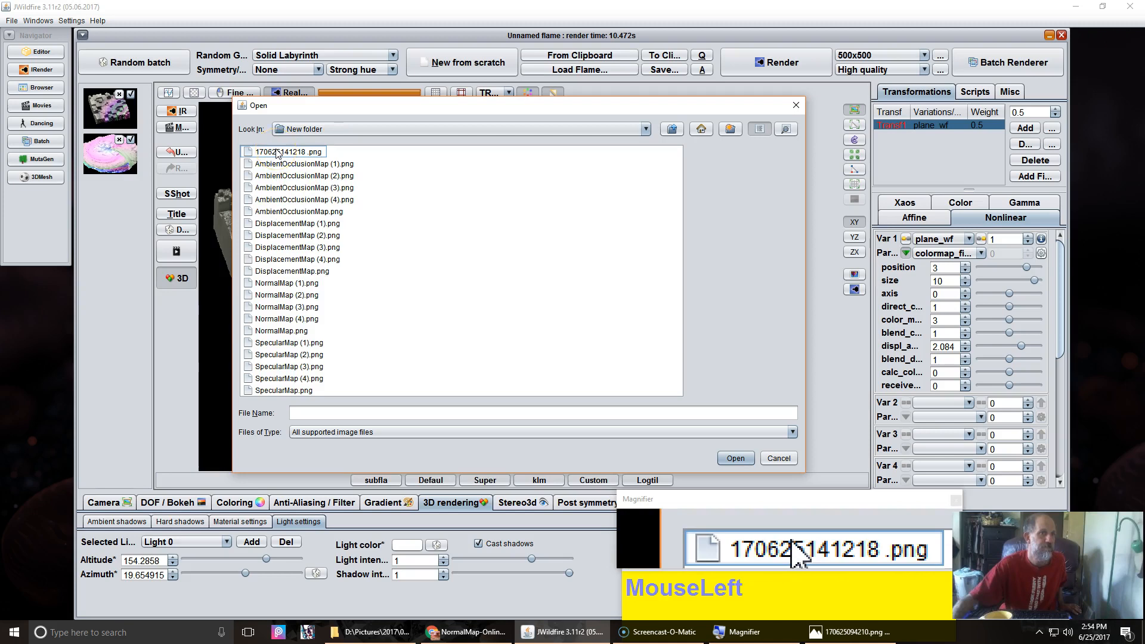
click(282, 262)
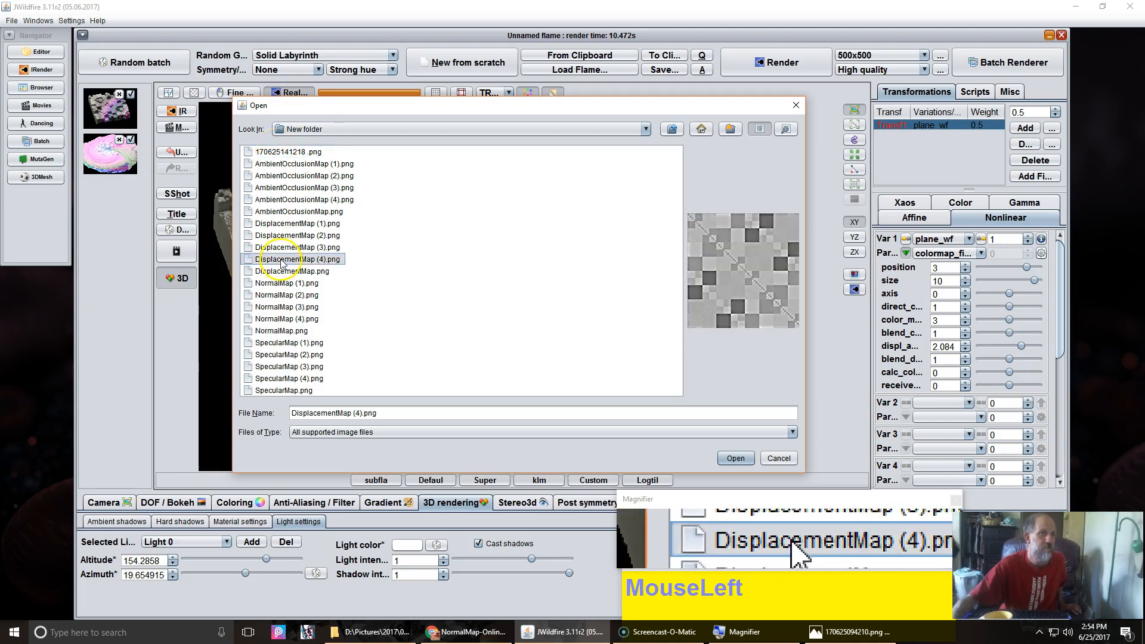
click(736, 459)
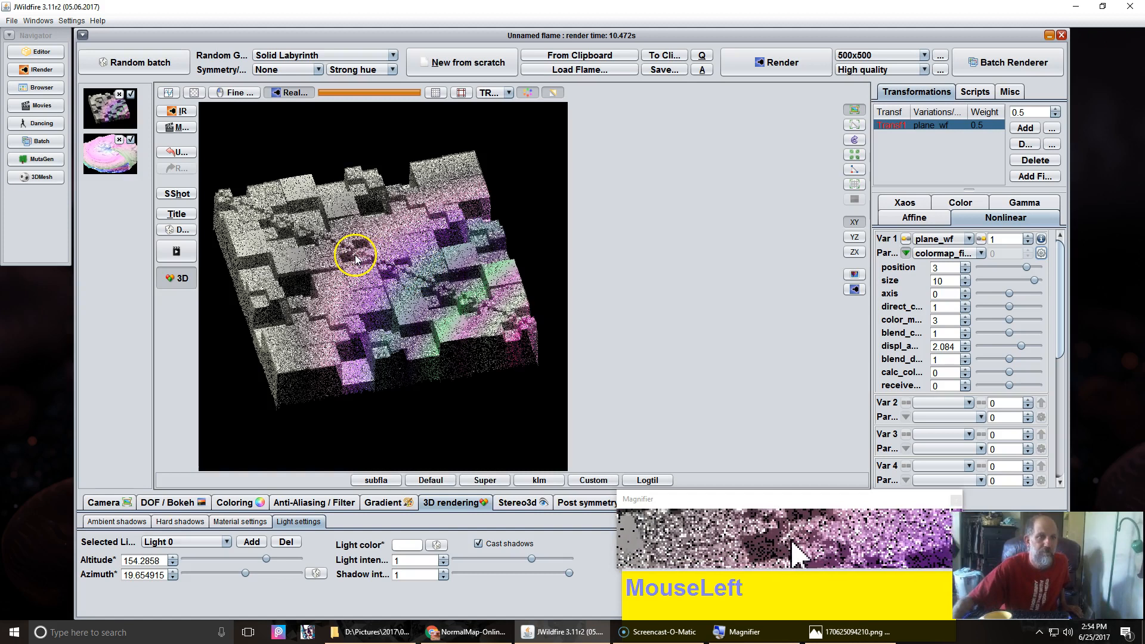
click(855, 290)
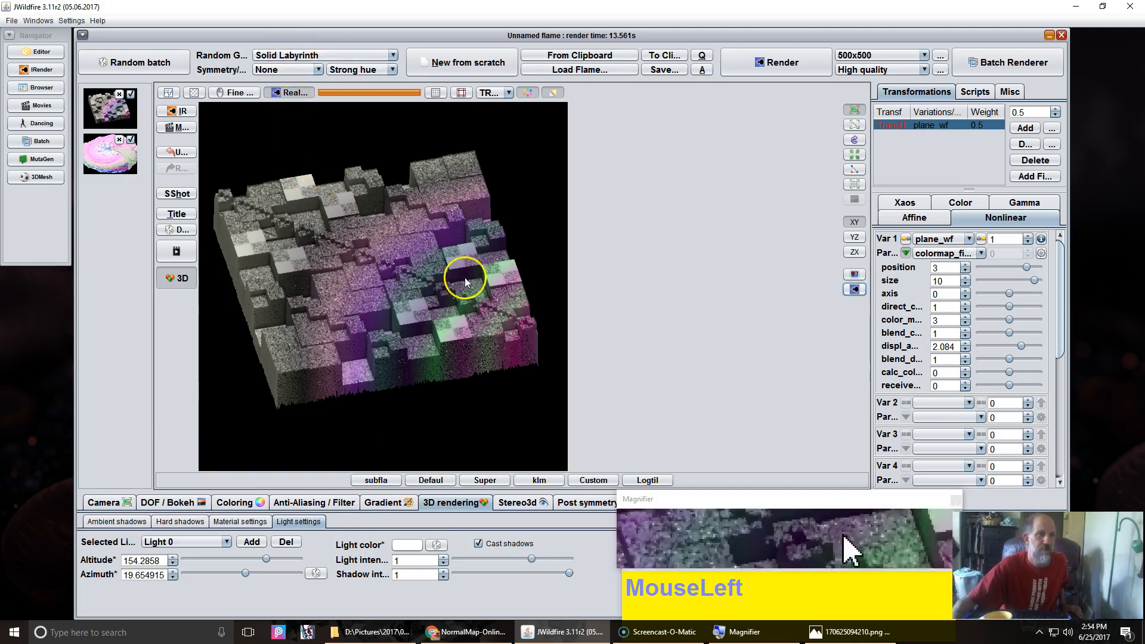
Step: Generate a random batch with the All generator and open one of its flames in the editor
drag(320, 56, 291, 7)
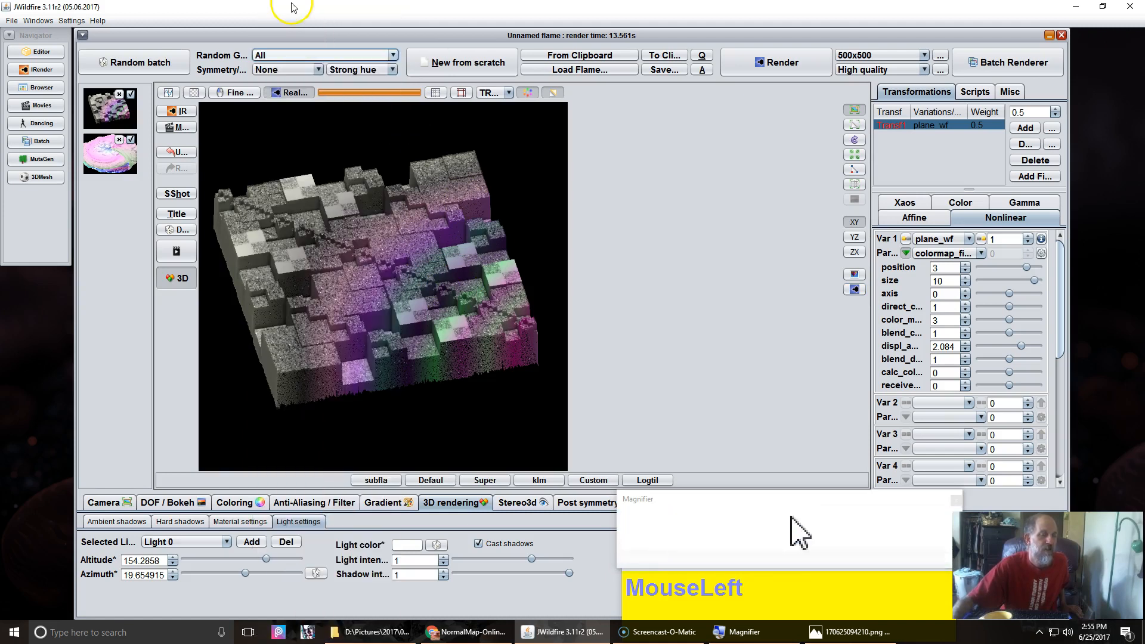
click(113, 65)
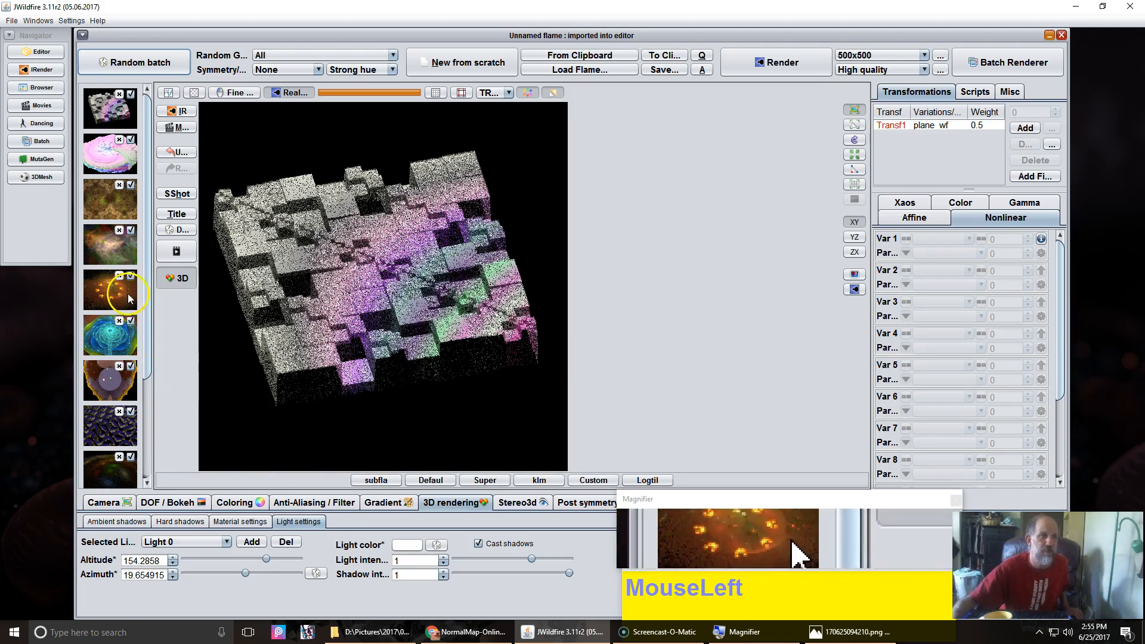
click(100, 195)
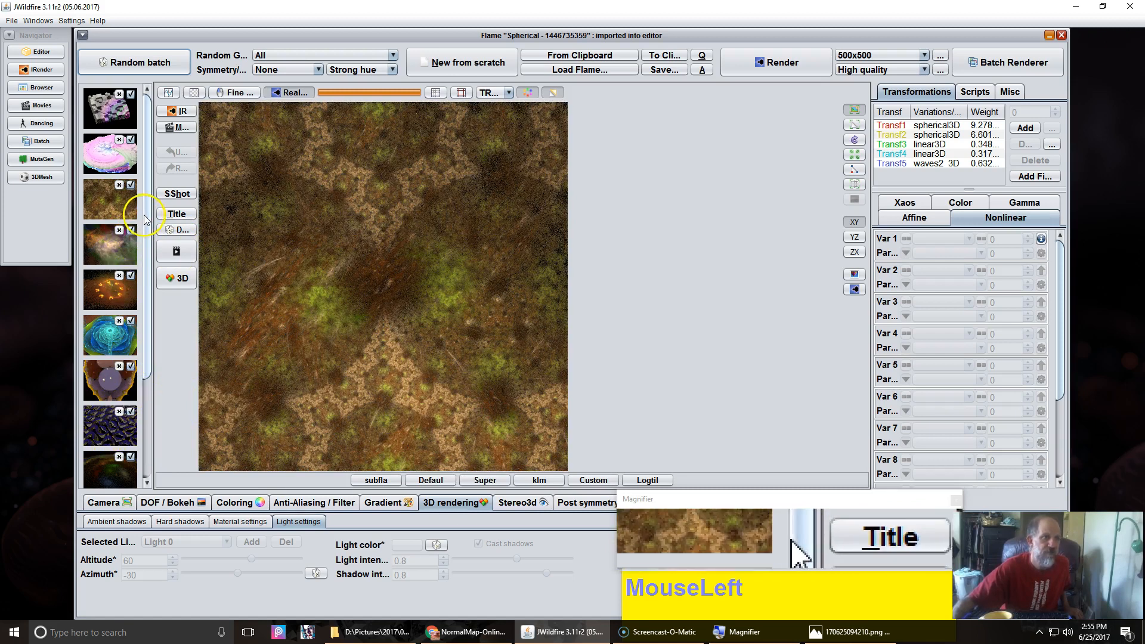
drag(145, 218, 111, 382)
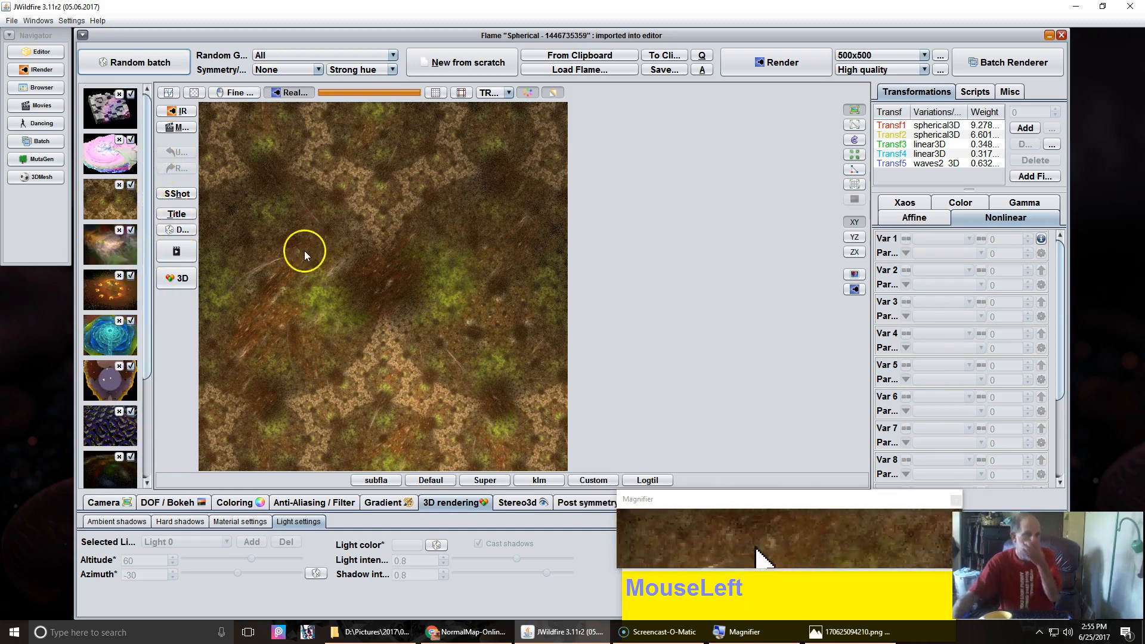
click(108, 113)
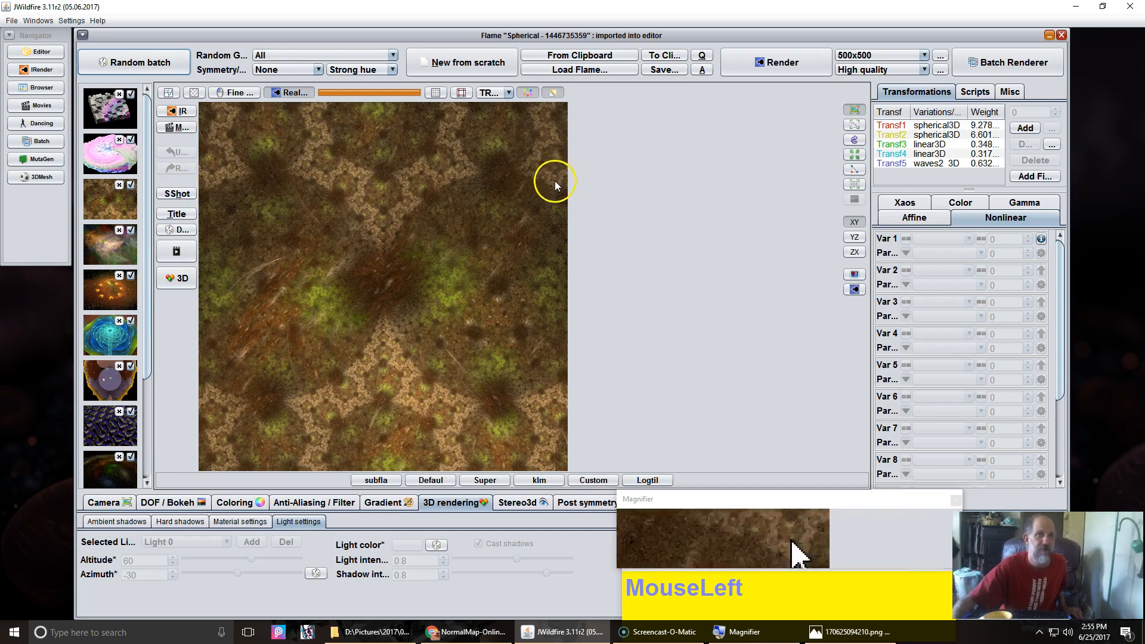
Step: Start a new flame from scratch and give its transform the dc_carpet variation with amount 0.5
click(462, 62)
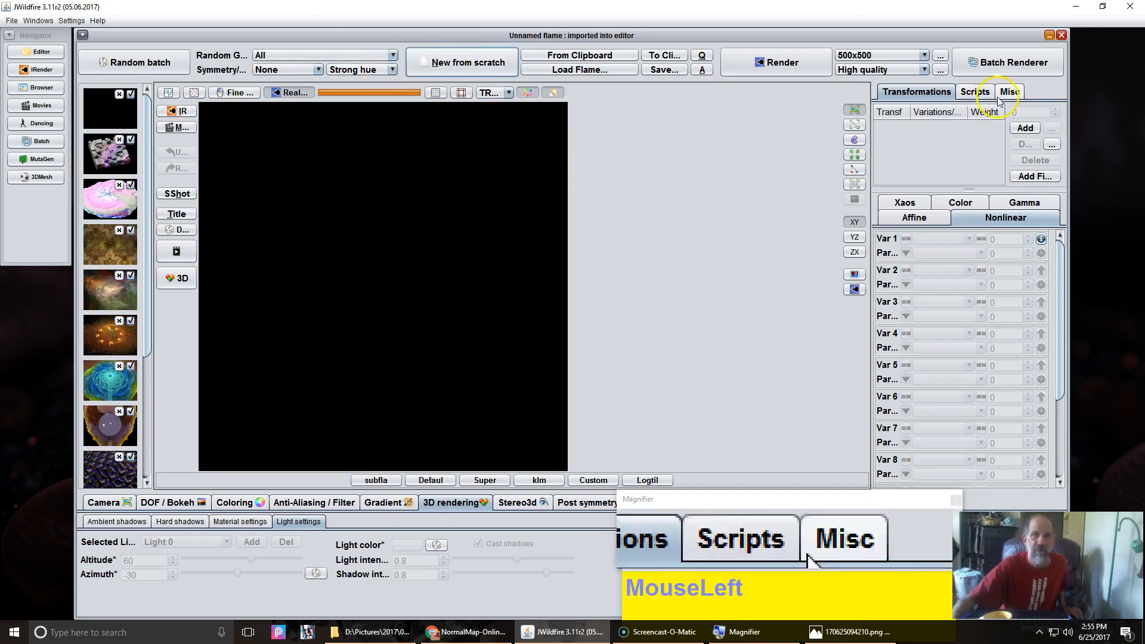
double_click(1011, 240)
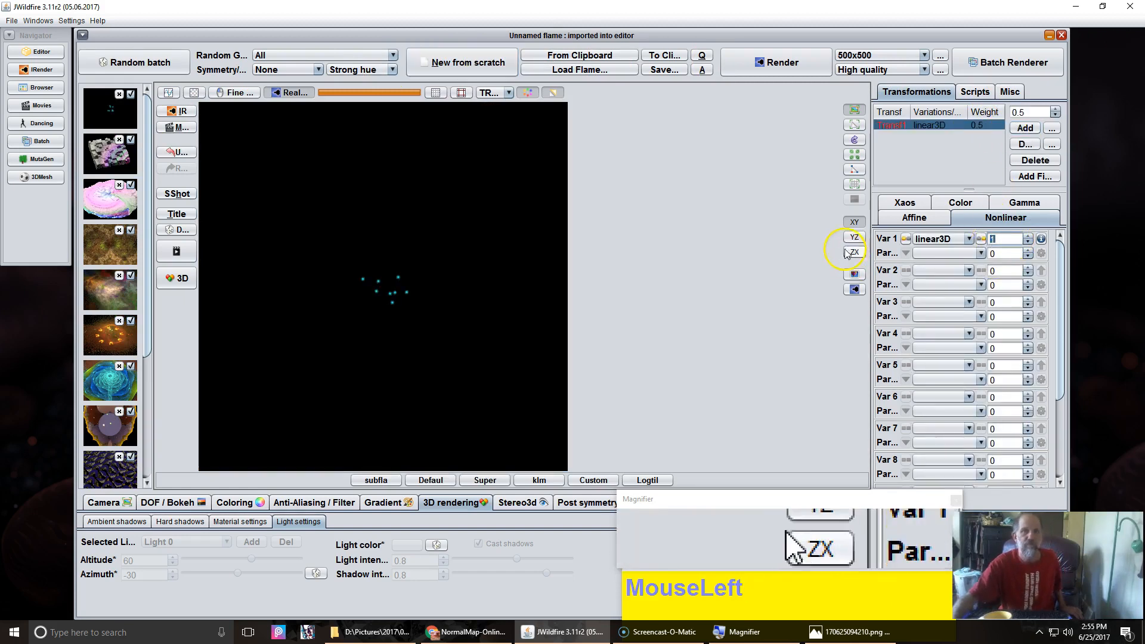
click(948, 239)
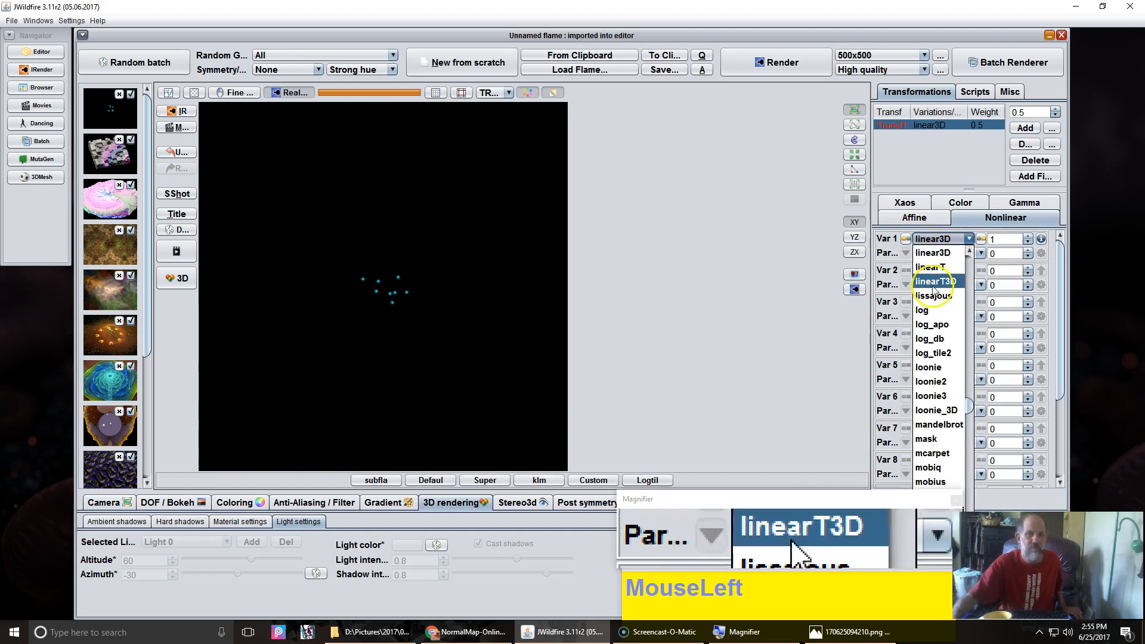
scroll(934, 291, up, 20)
scroll(935, 292, up, 15)
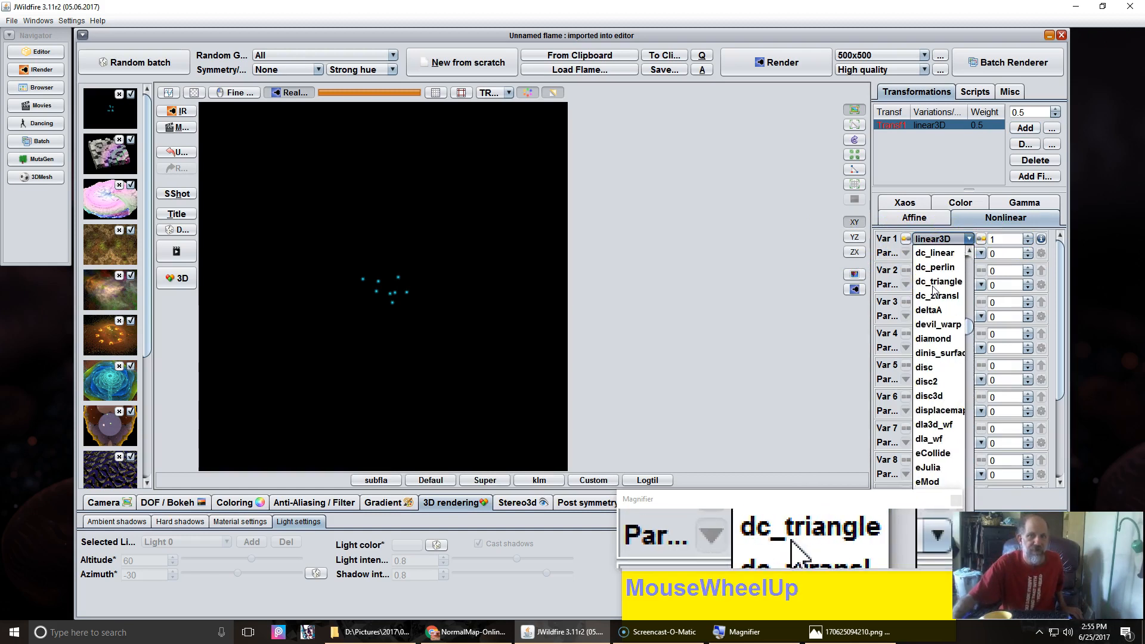
scroll(935, 291, up, 1)
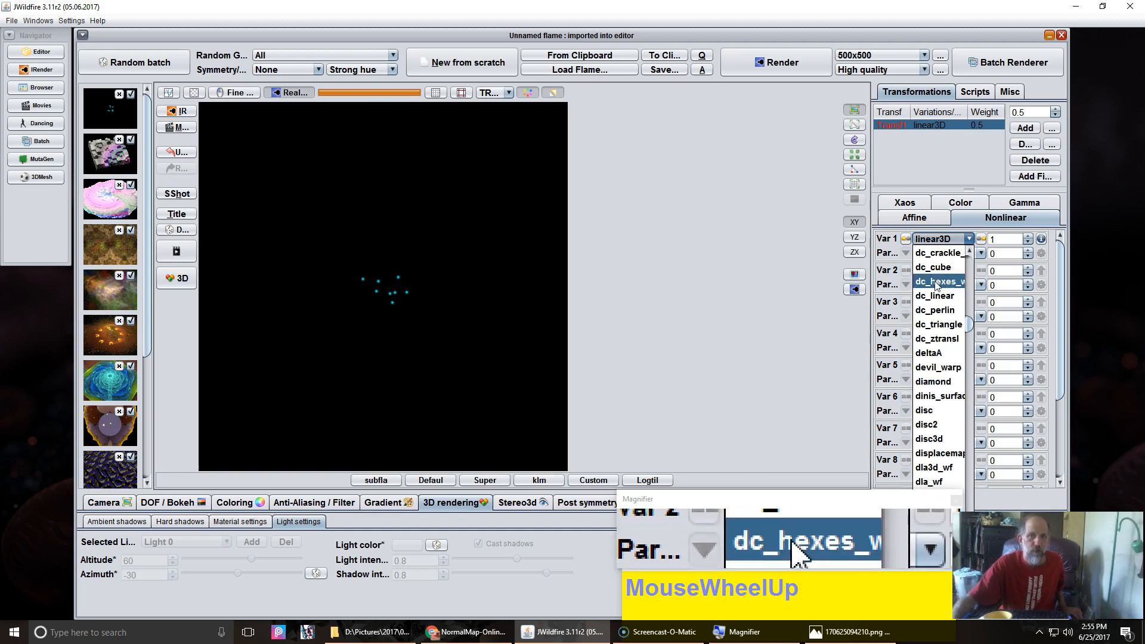
scroll(938, 287, up, 1)
click(937, 284)
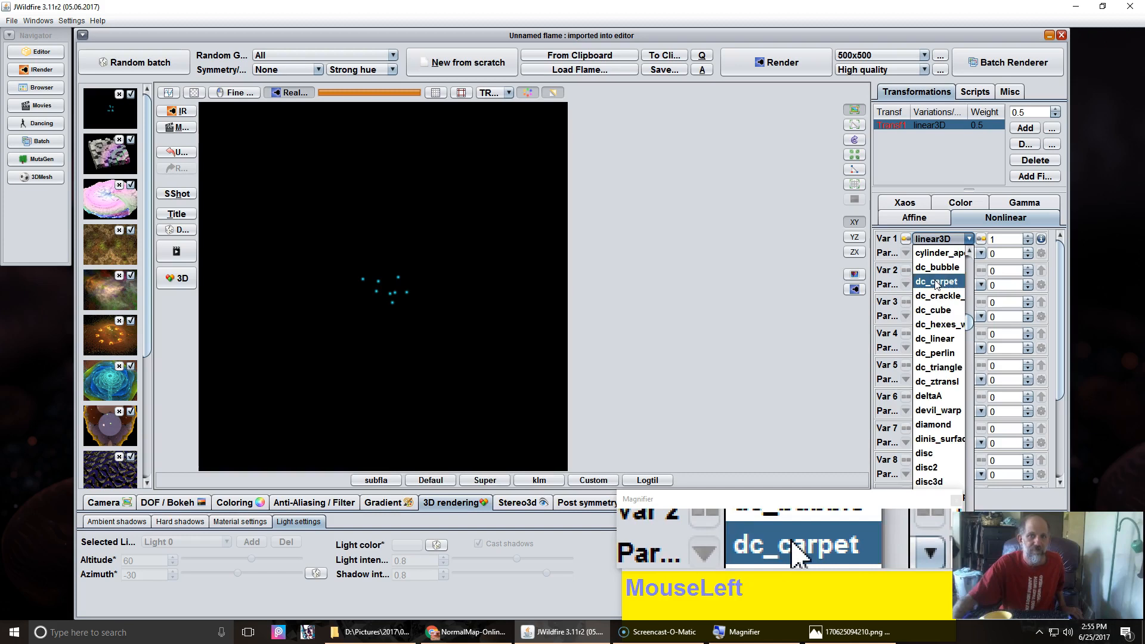
click(1013, 238)
text(.5)
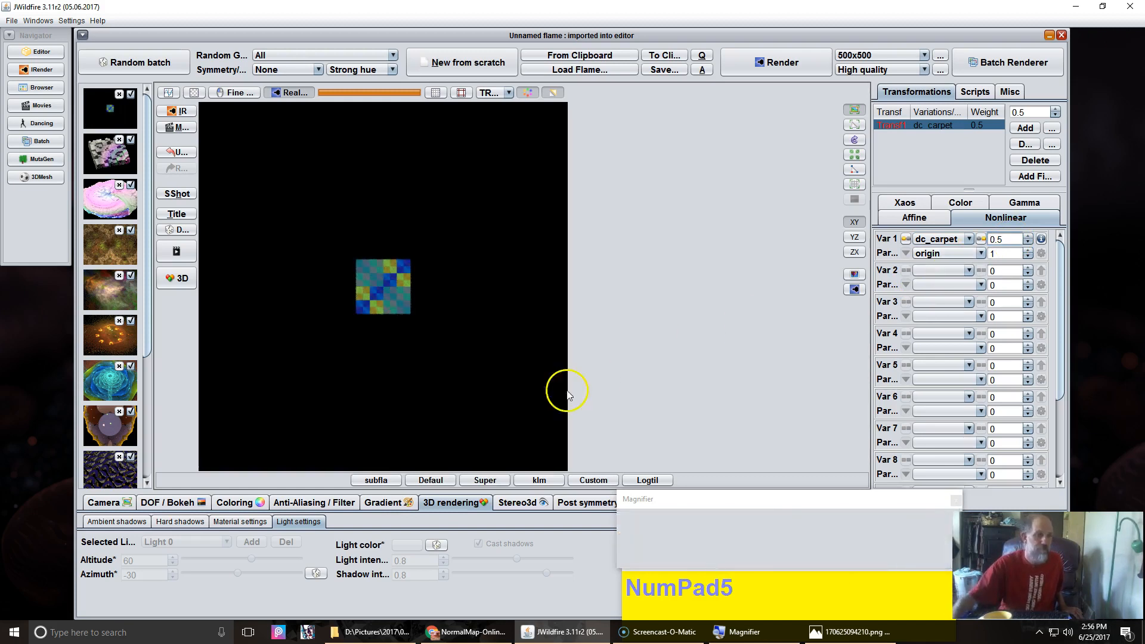
Step: Apply a greyscale gradient from Your gradients and increase its frequency in Modify gradient
click(381, 504)
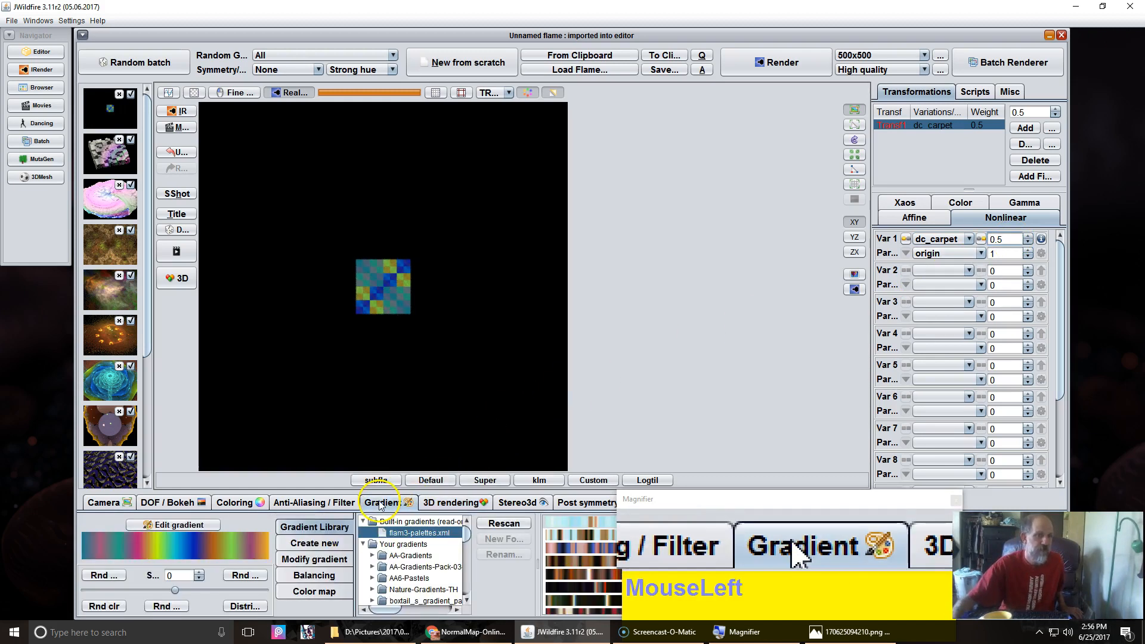
click(407, 544)
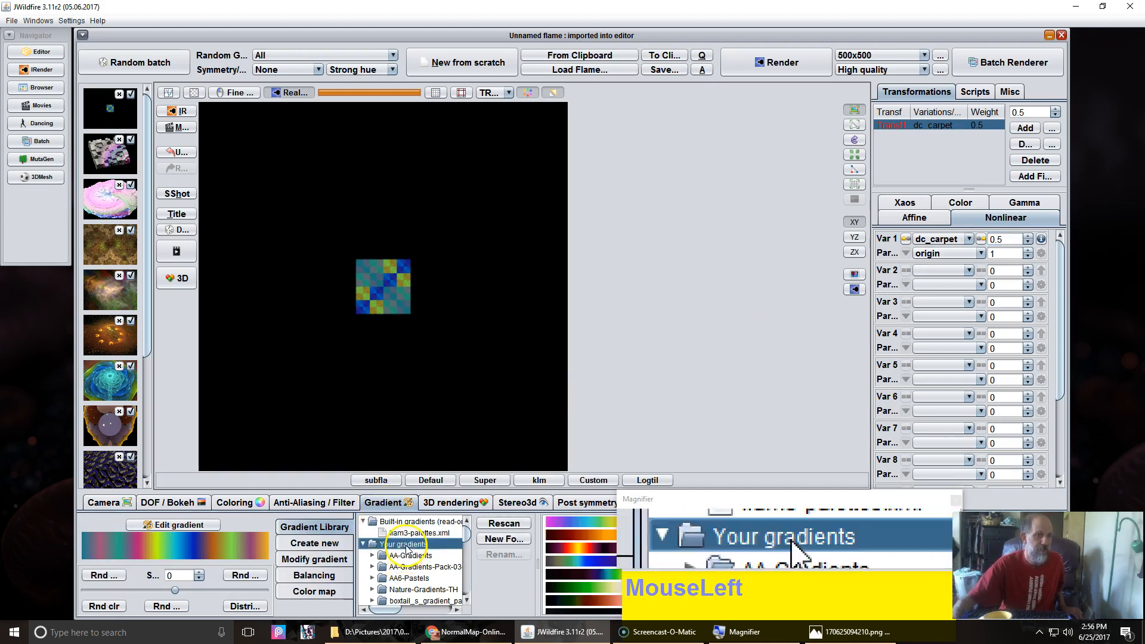
scroll(568, 557, down, 4)
scroll(569, 560, down, 2)
scroll(570, 560, up, 4)
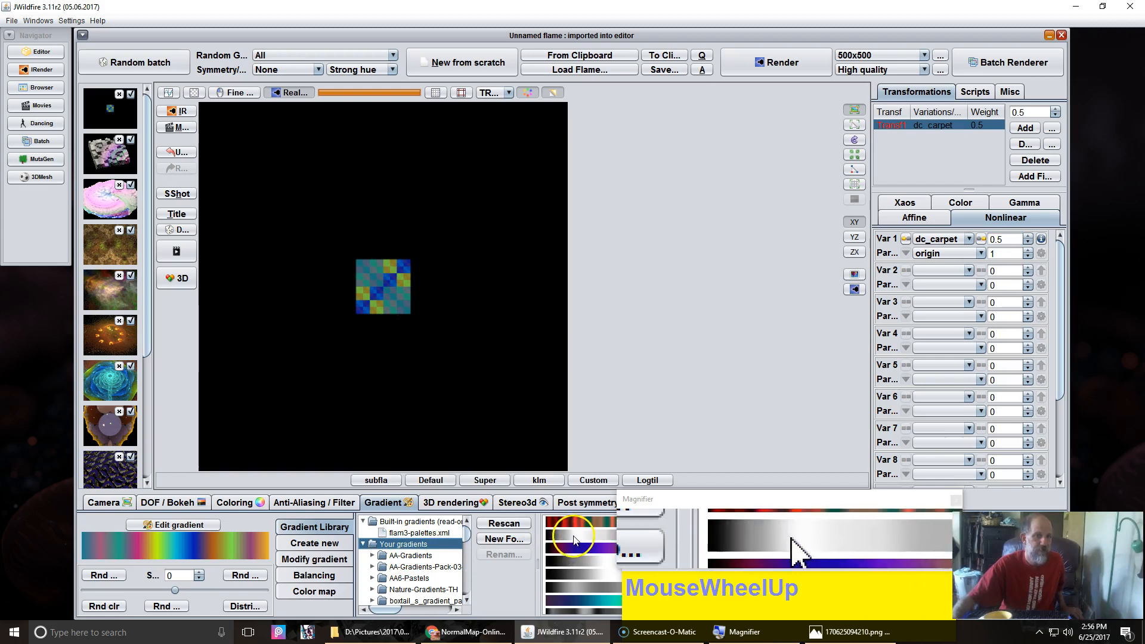
click(574, 539)
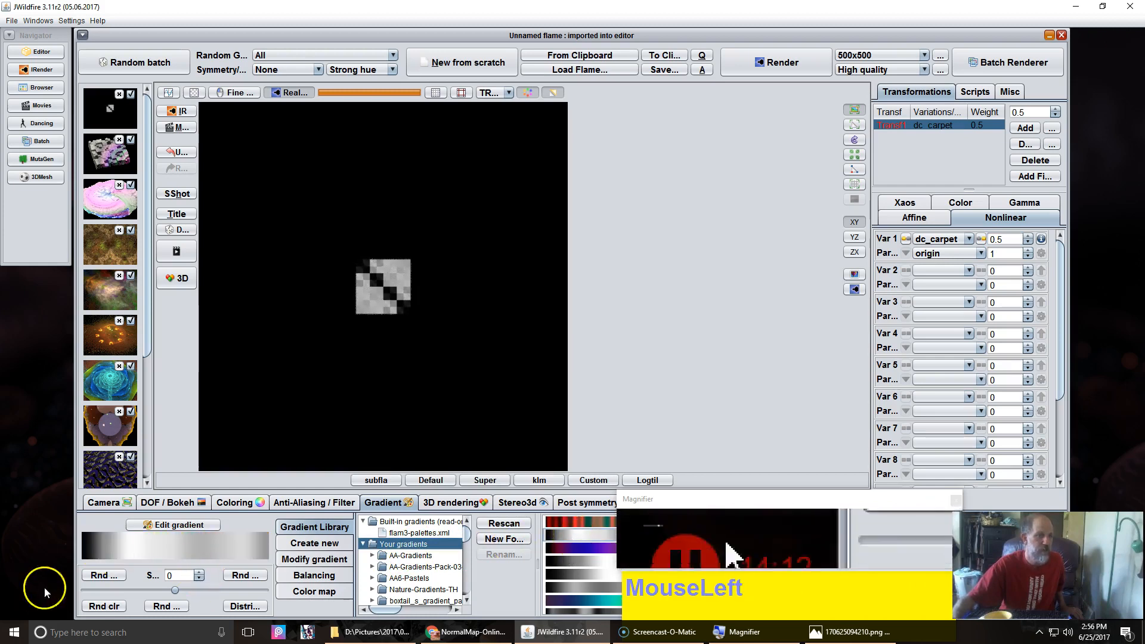
click(313, 561)
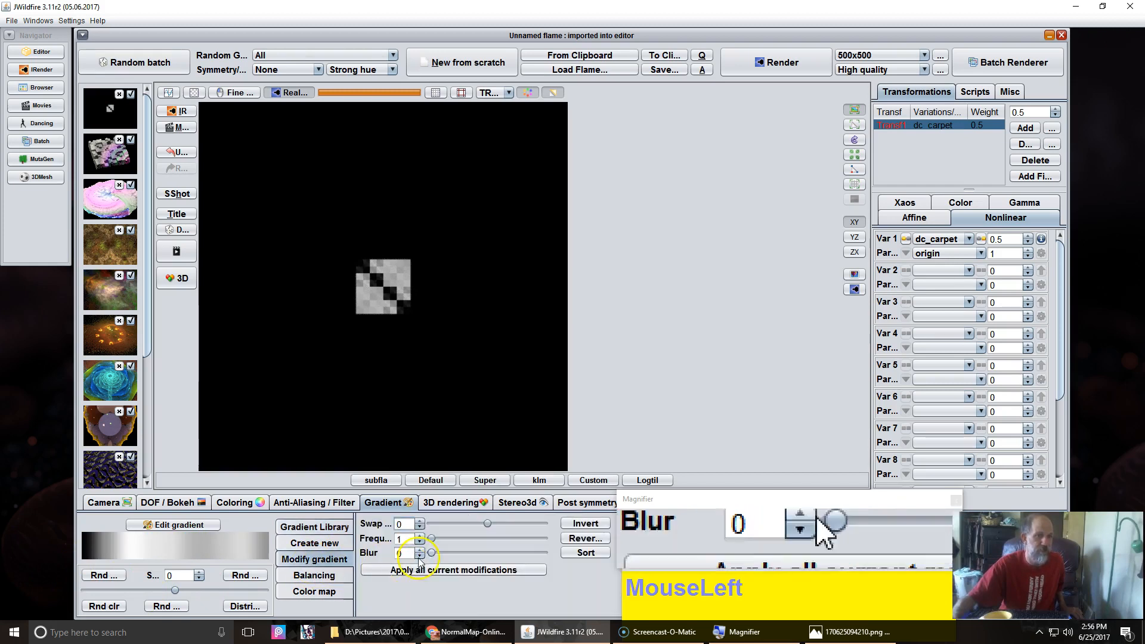
drag(432, 540, 463, 537)
Step: Raise the camera's pixels per unit to about 550
click(104, 502)
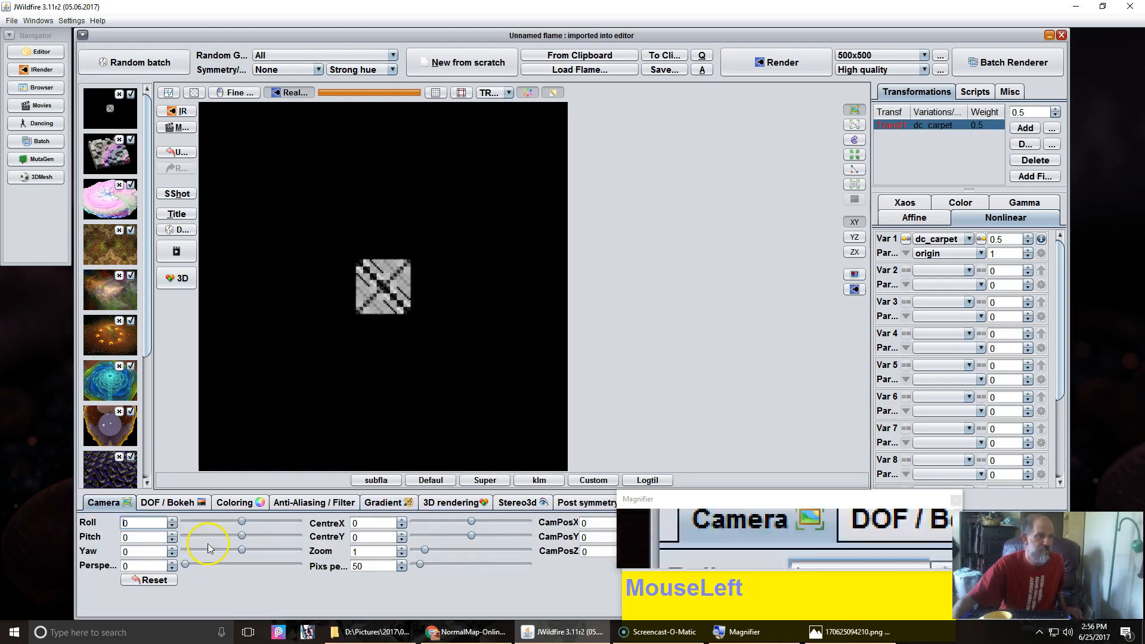
drag(362, 567, 813, 544)
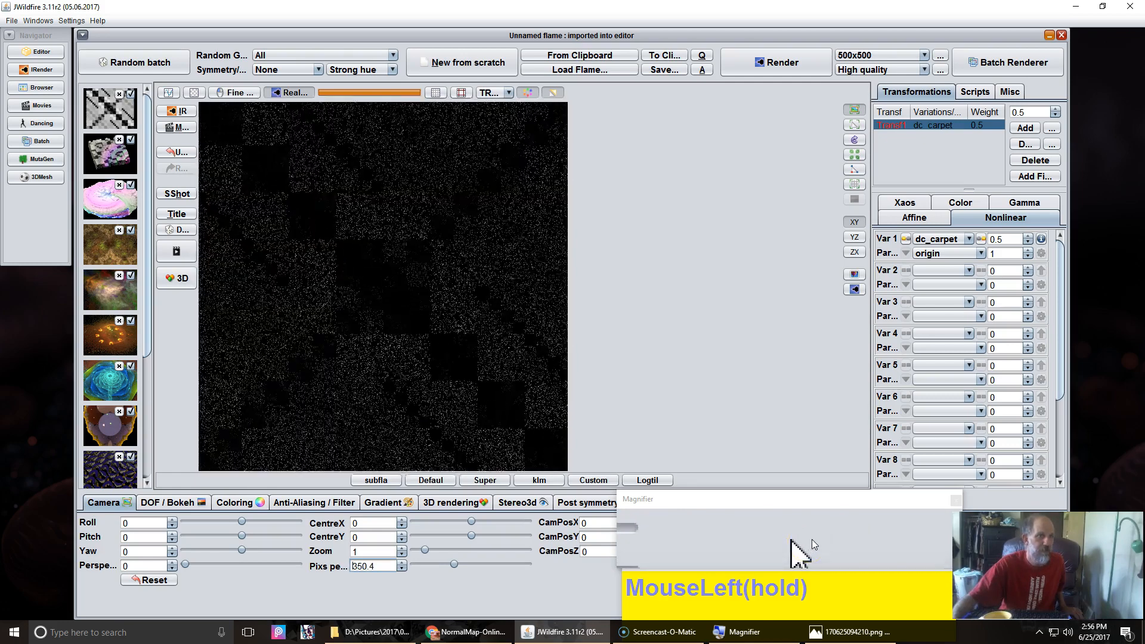
Step: Raise the flame's brightness to 6 and take a snapshot of the result
click(359, 406)
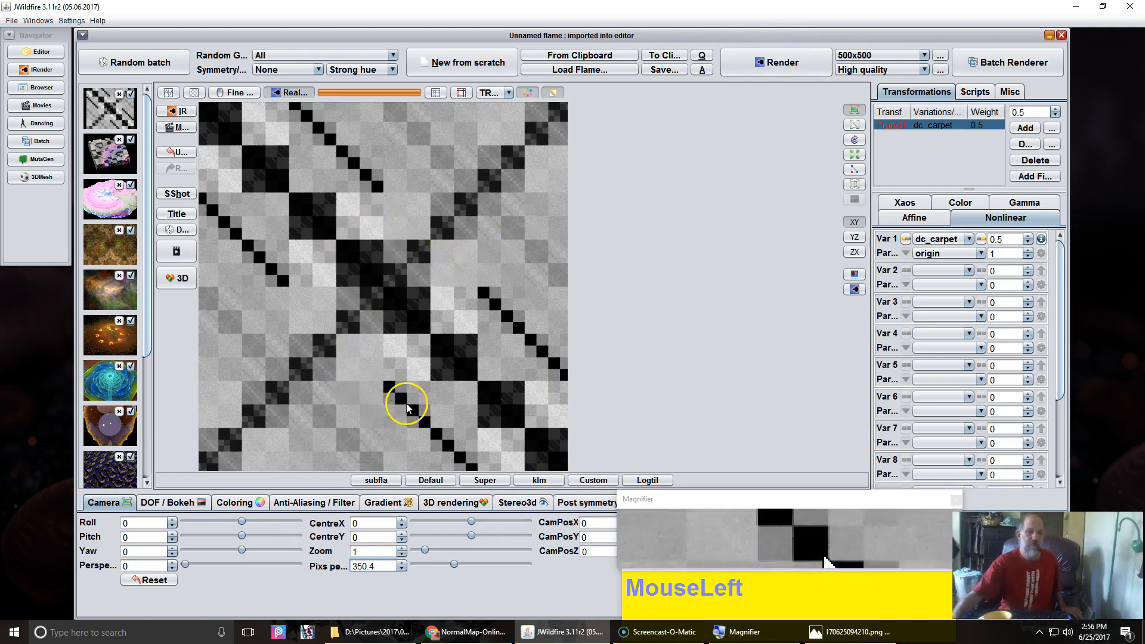
click(232, 505)
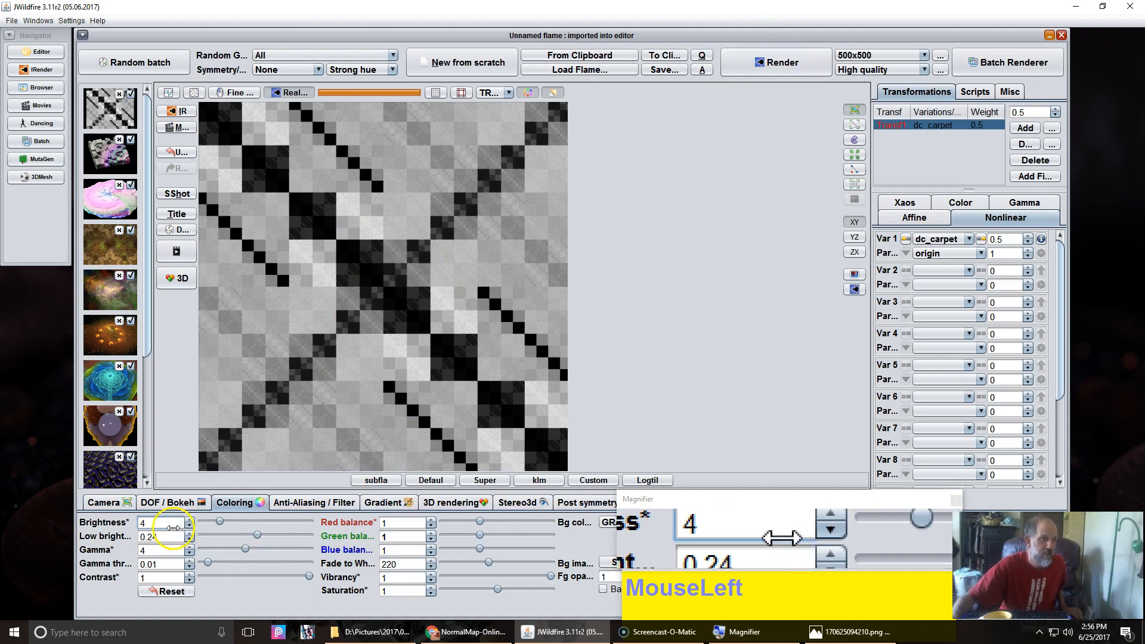
drag(170, 525, 334, 430)
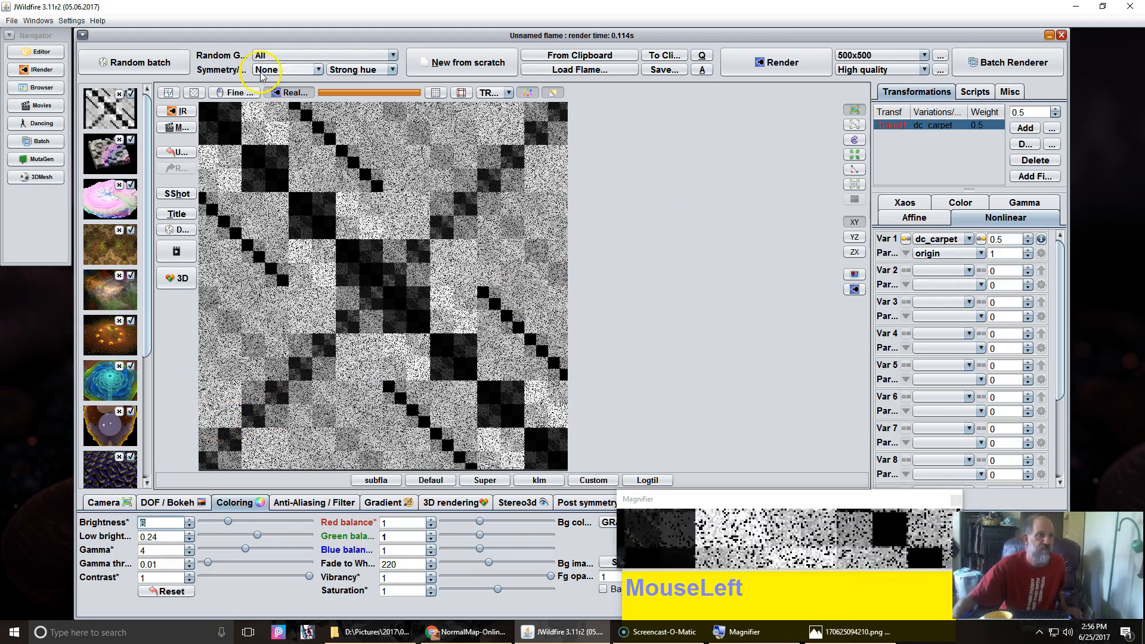
click(173, 203)
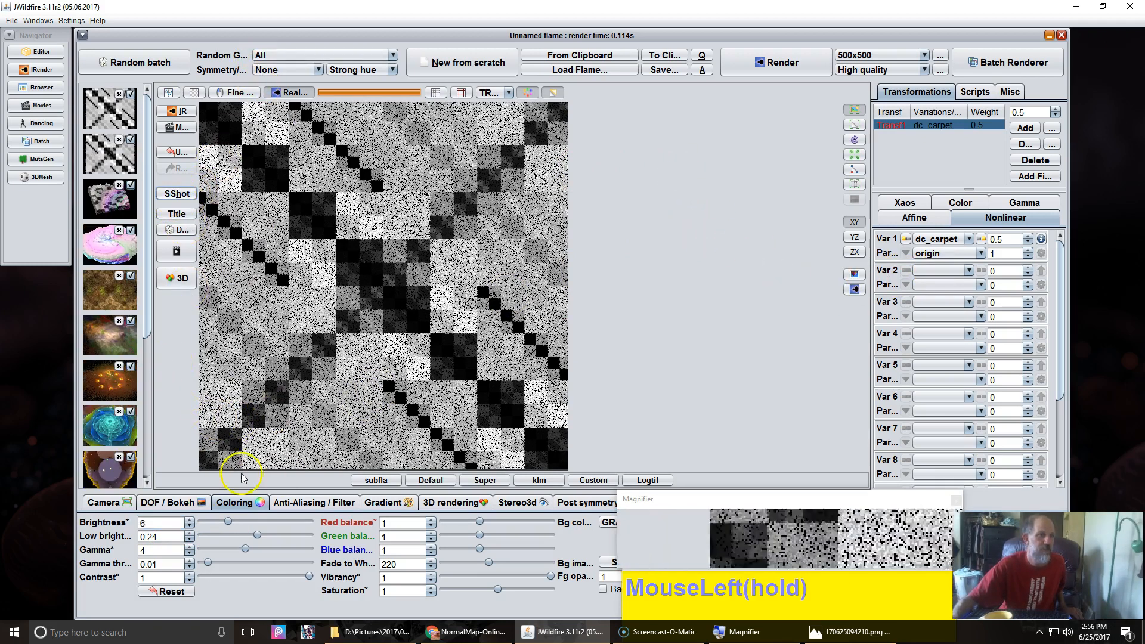
Step: Create a subflame_wf flame from the snapshot and set its color_mode to 0
click(377, 481)
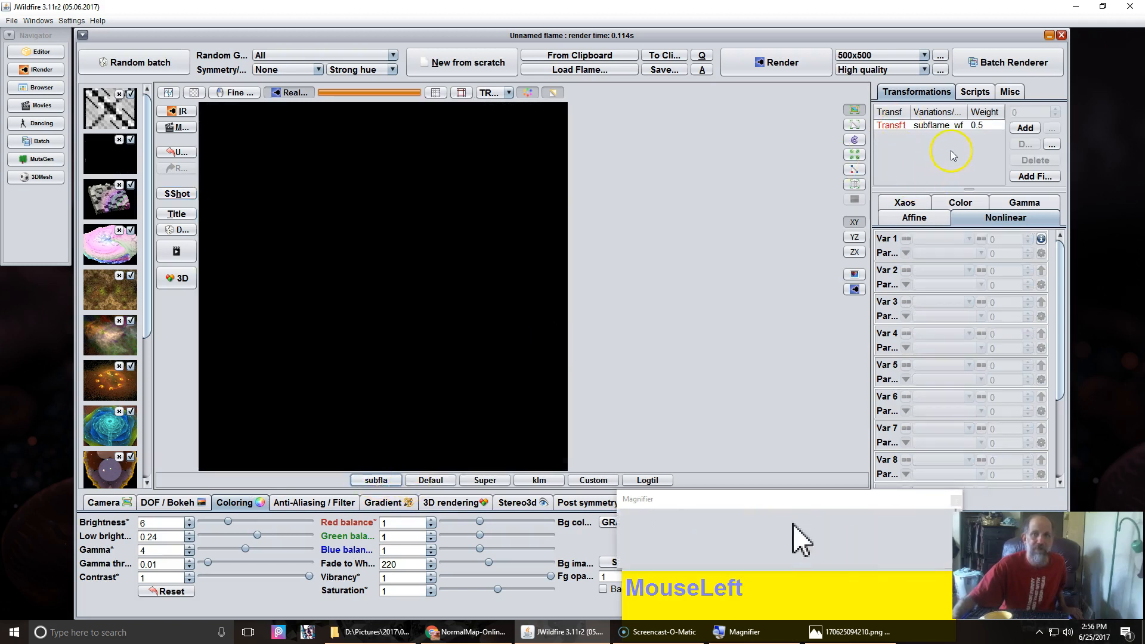
click(946, 129)
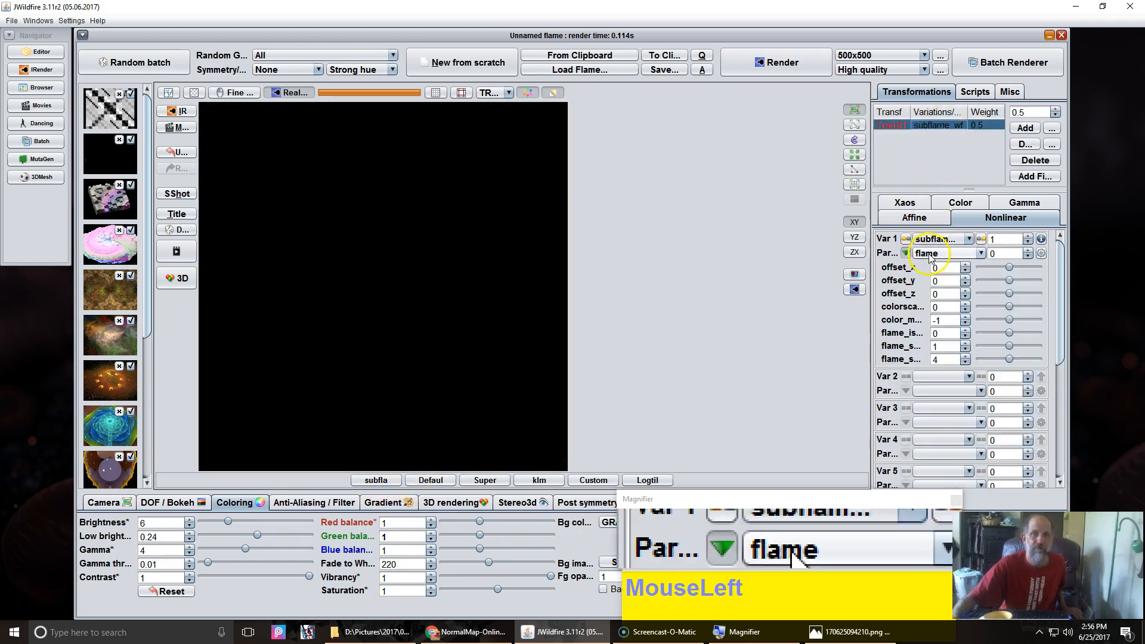
click(966, 317)
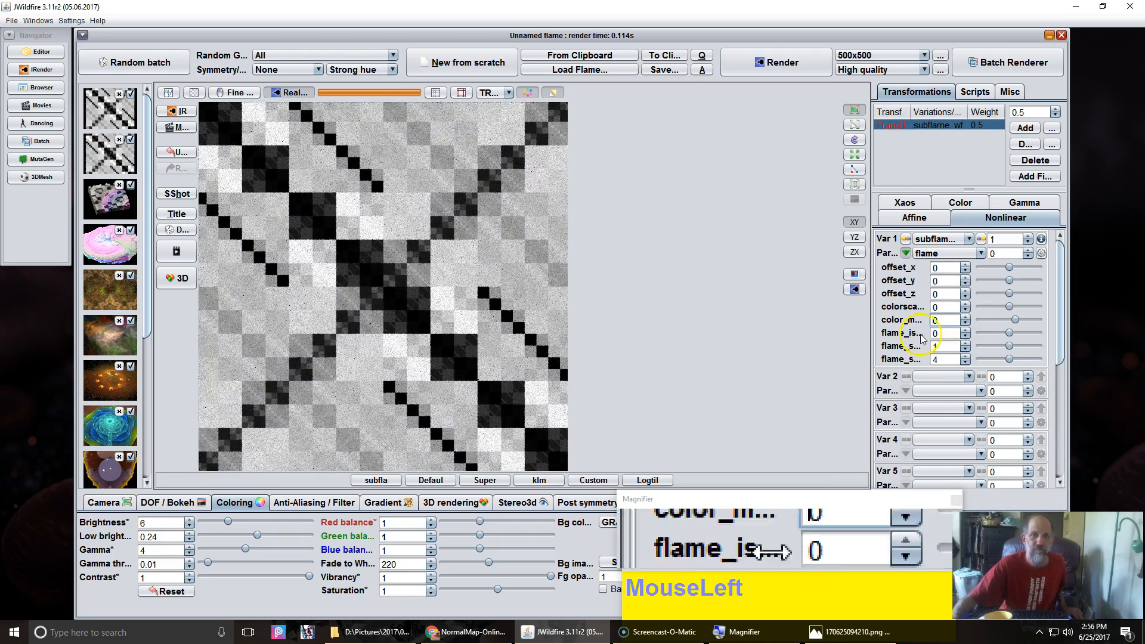
Step: Tilt the camera to pitch 69.6 and yaw 46.4, and set the subflame's colorscale_z to 0.2
click(107, 502)
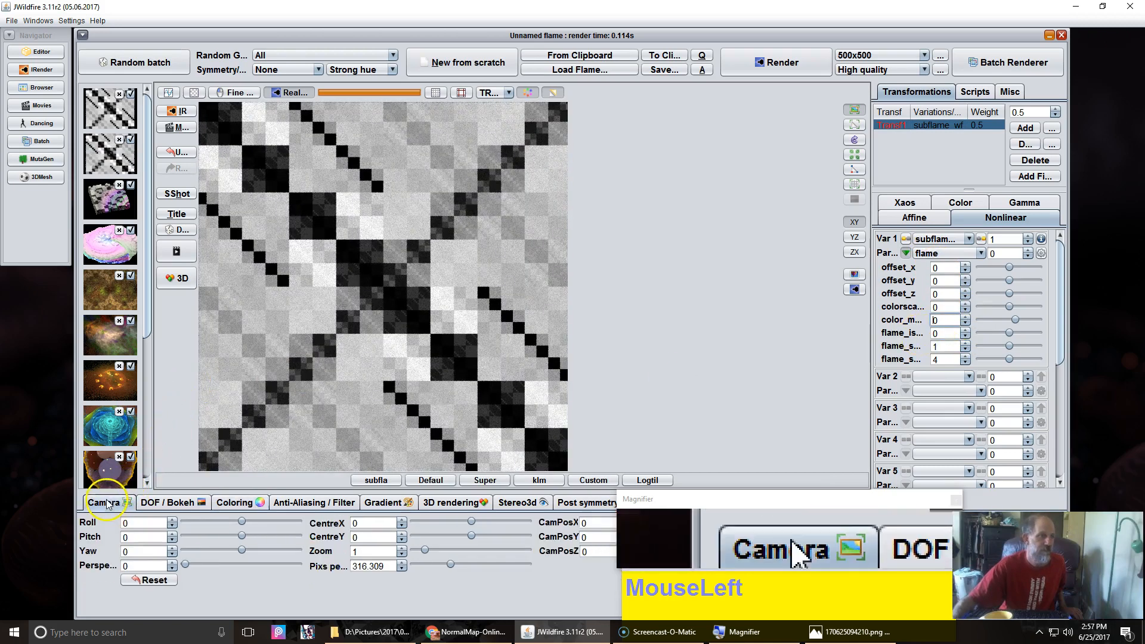
drag(171, 541, 250, 543)
drag(140, 552, 859, 171)
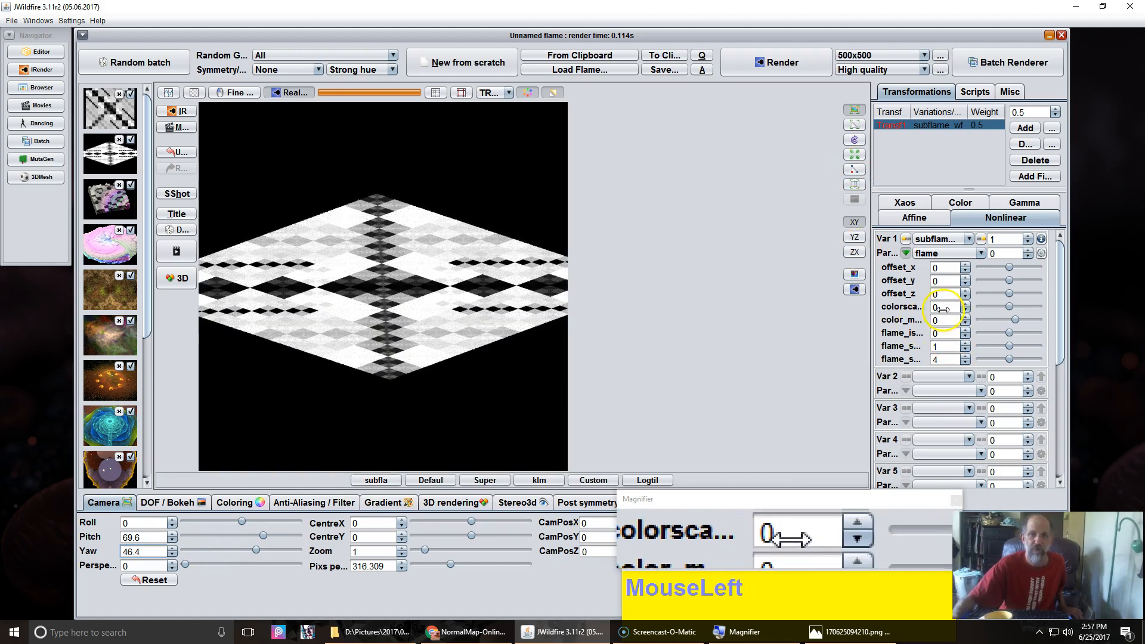
drag(942, 308, 972, 307)
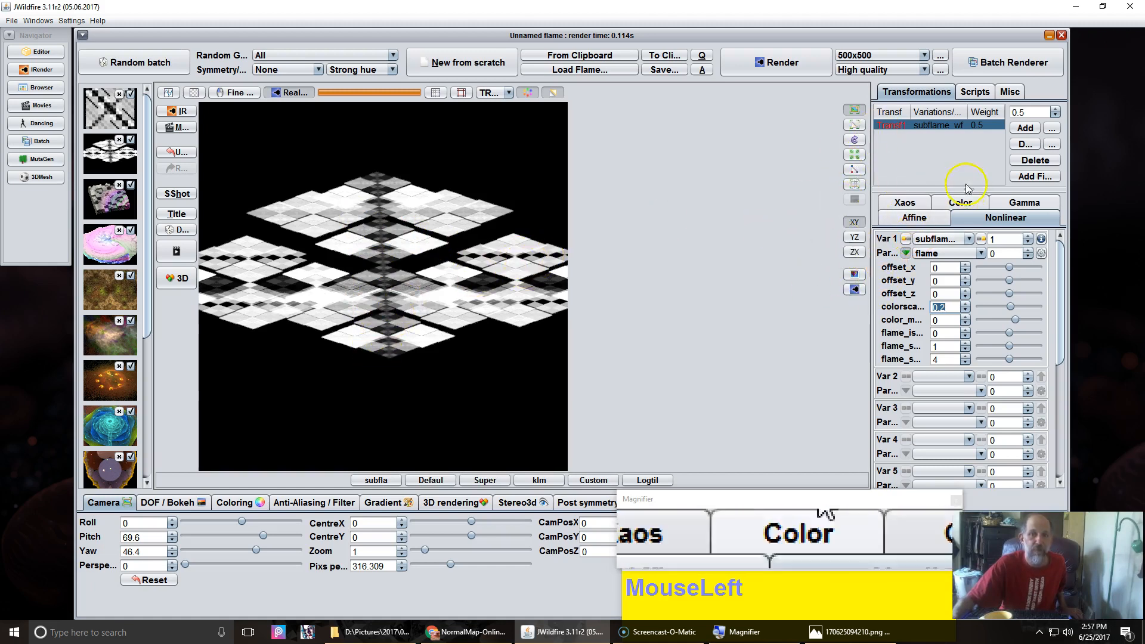
Step: Start a new flame with a linear3D transform at amount 0.5 and duplicate it into four transforms
click(464, 66)
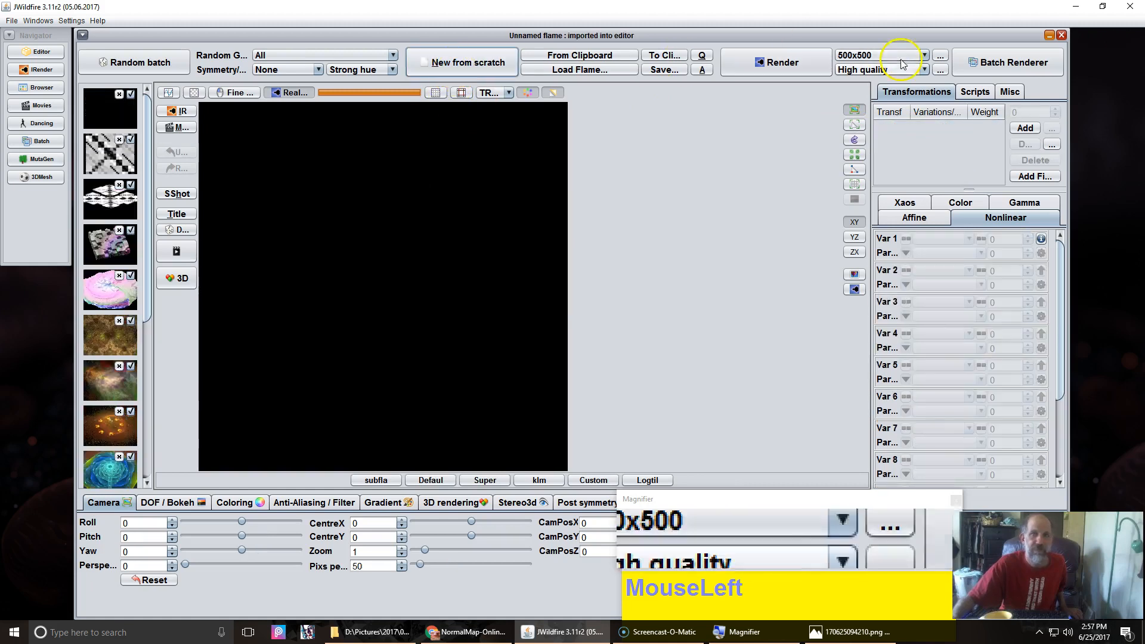
click(1025, 129)
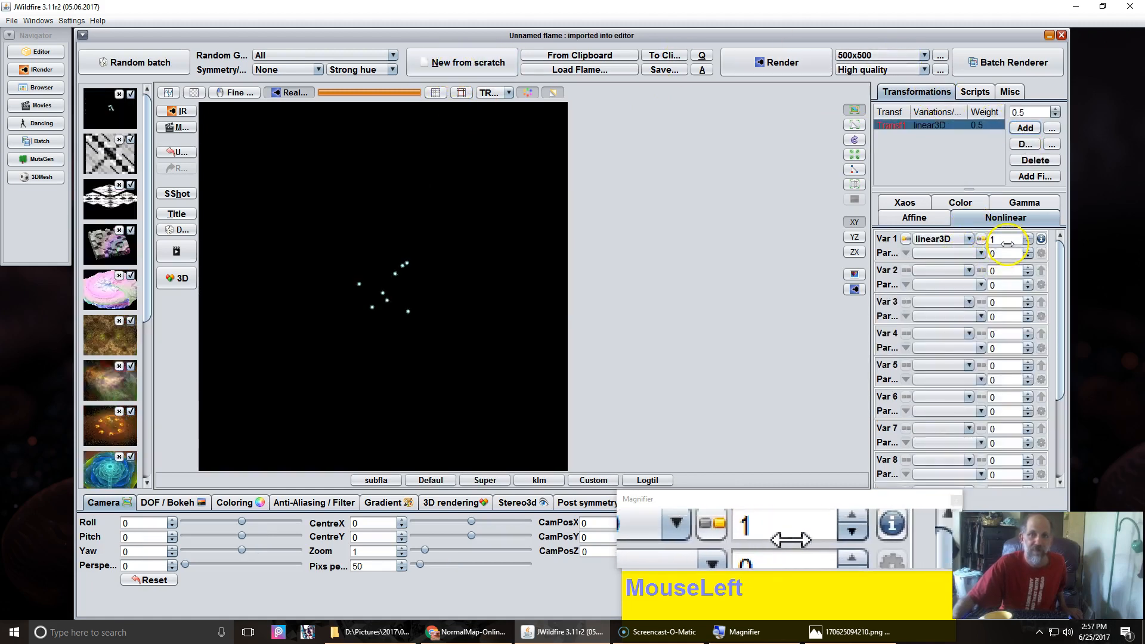
text(.5)
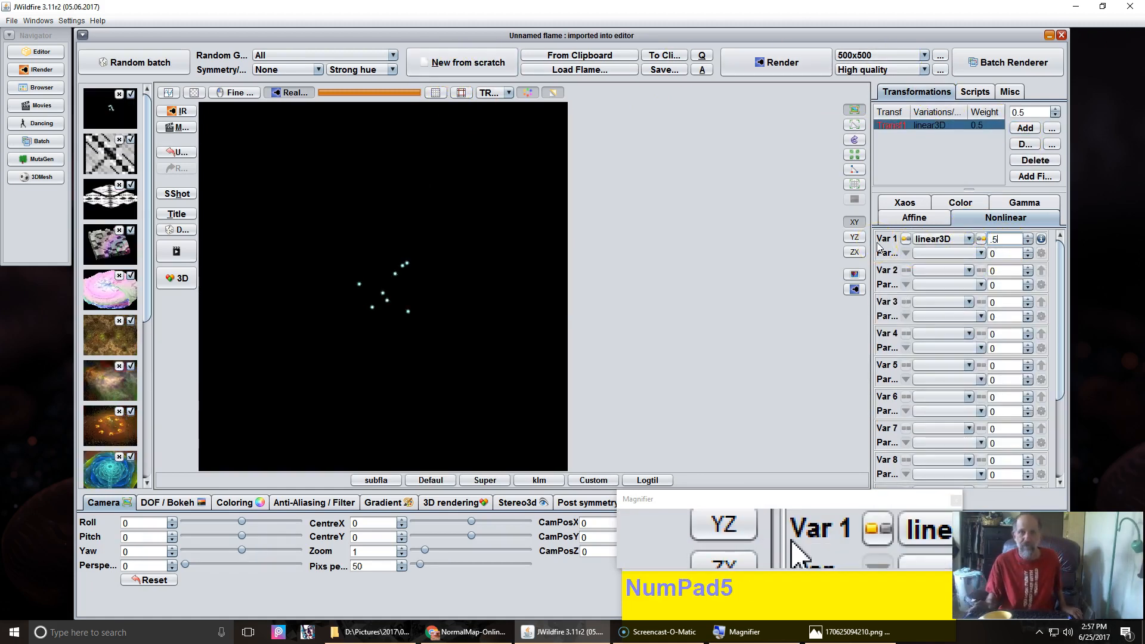
key(Return)
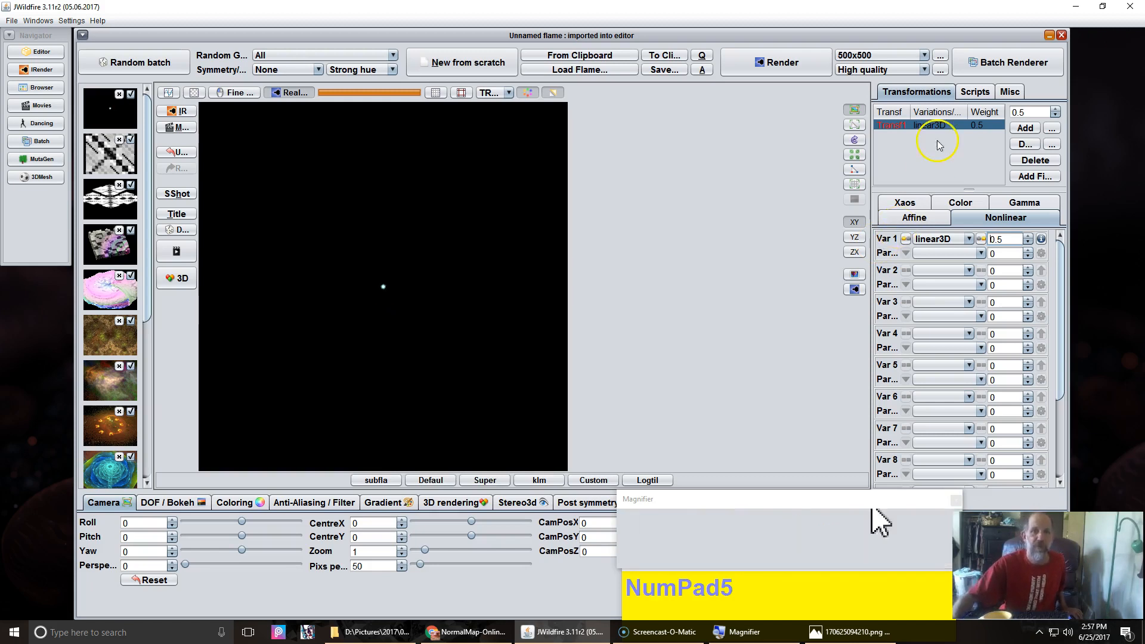
click(1024, 146)
click(1024, 146)
click(1024, 146)
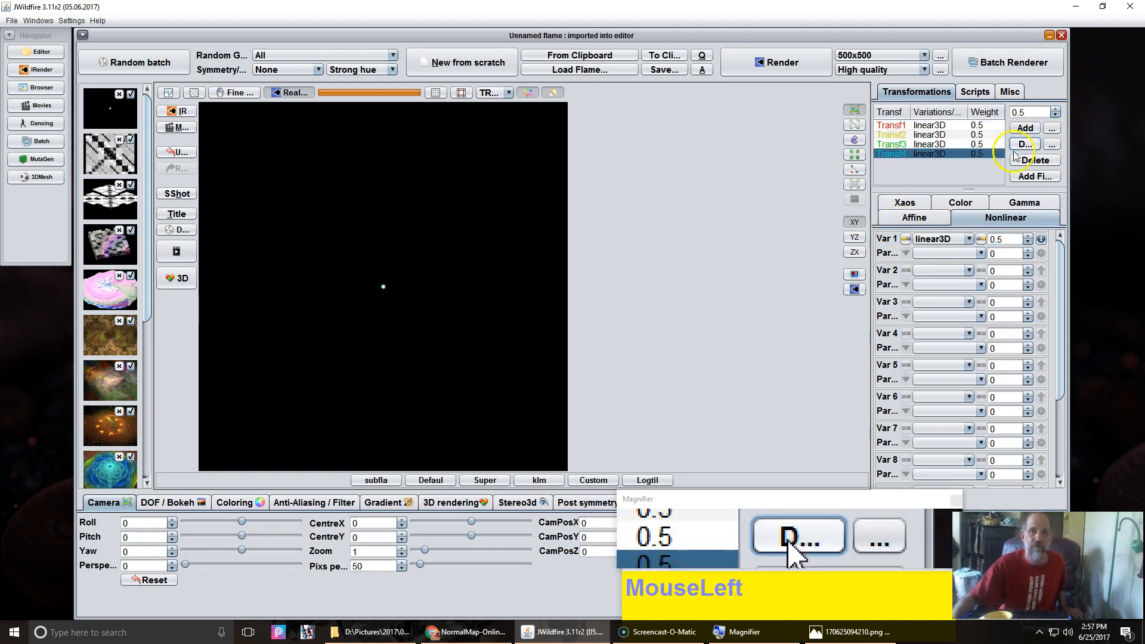
Step: Offset the fourth transform one unit up and left, and the first transform one unit up and right
click(913, 218)
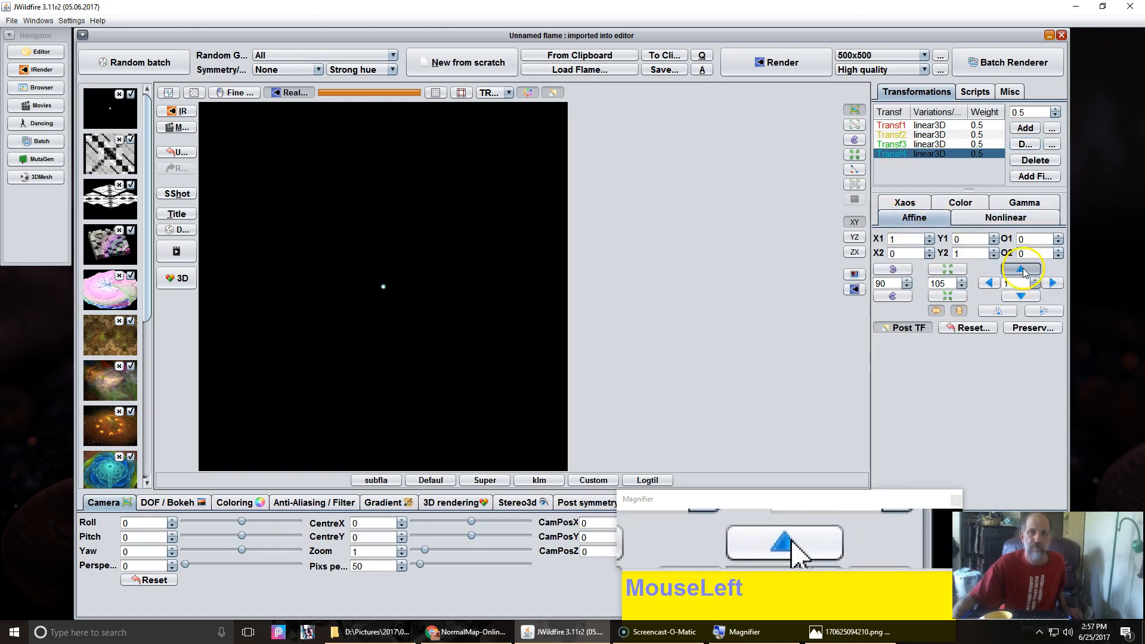
click(1024, 270)
click(997, 281)
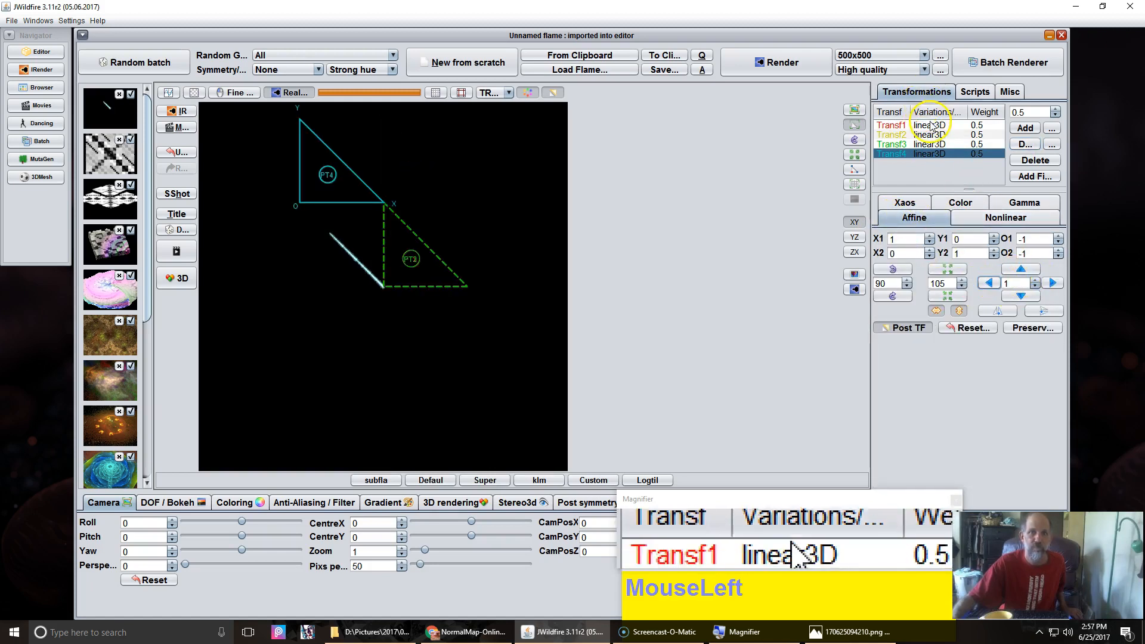
click(931, 125)
click(1021, 270)
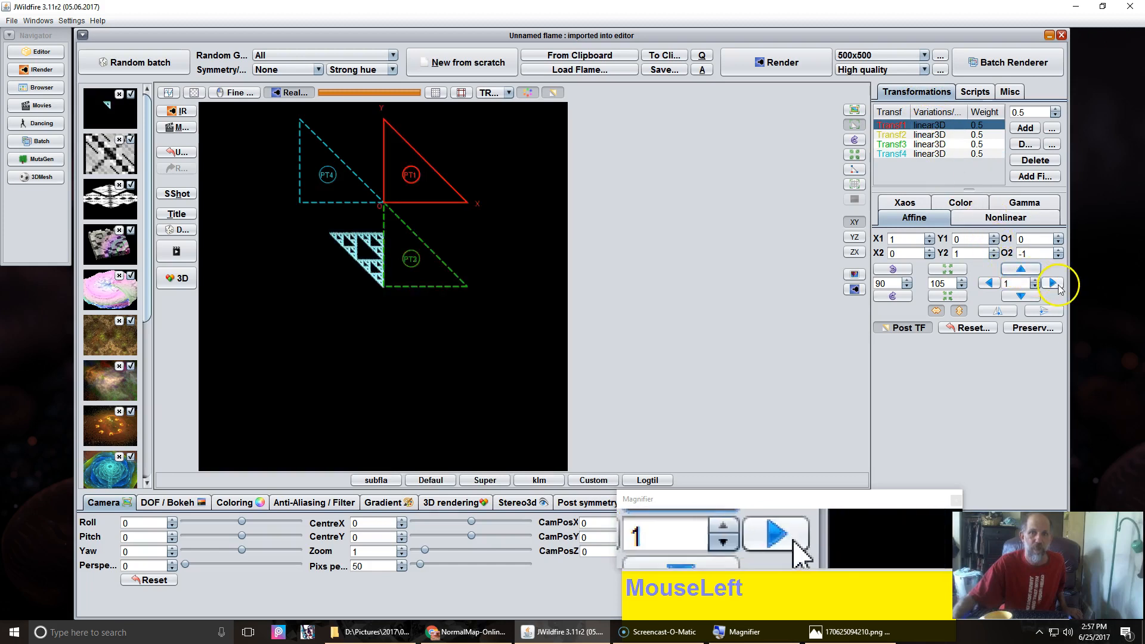
click(1053, 282)
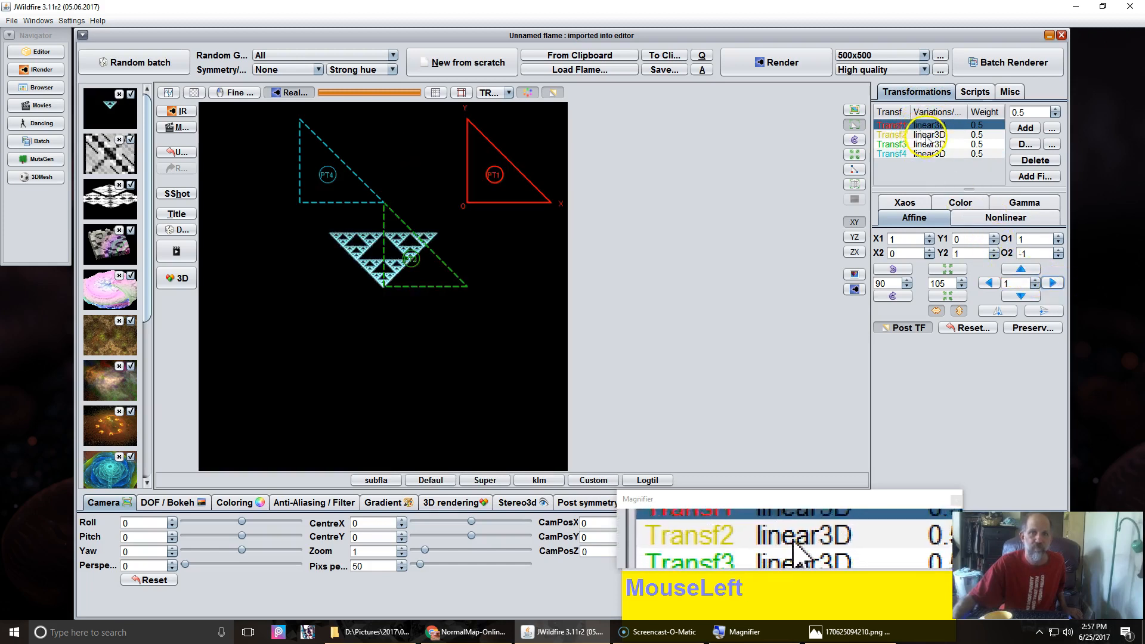
Step: Offset the second transform one unit right and down, and the third transform one unit down and left
click(928, 136)
click(1053, 284)
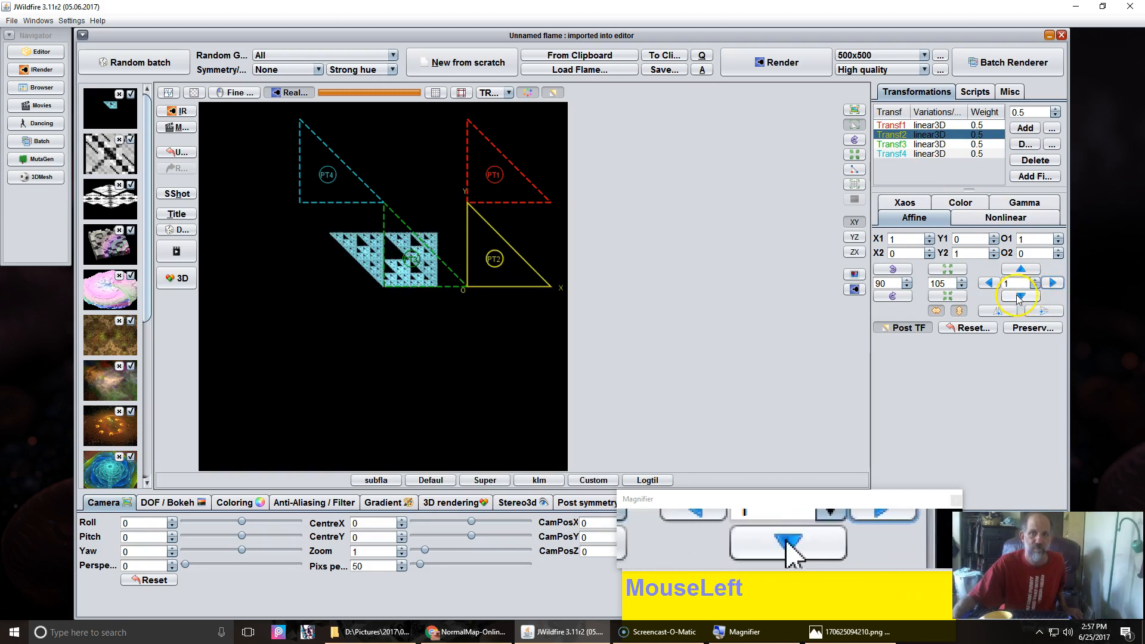
click(1022, 296)
click(955, 147)
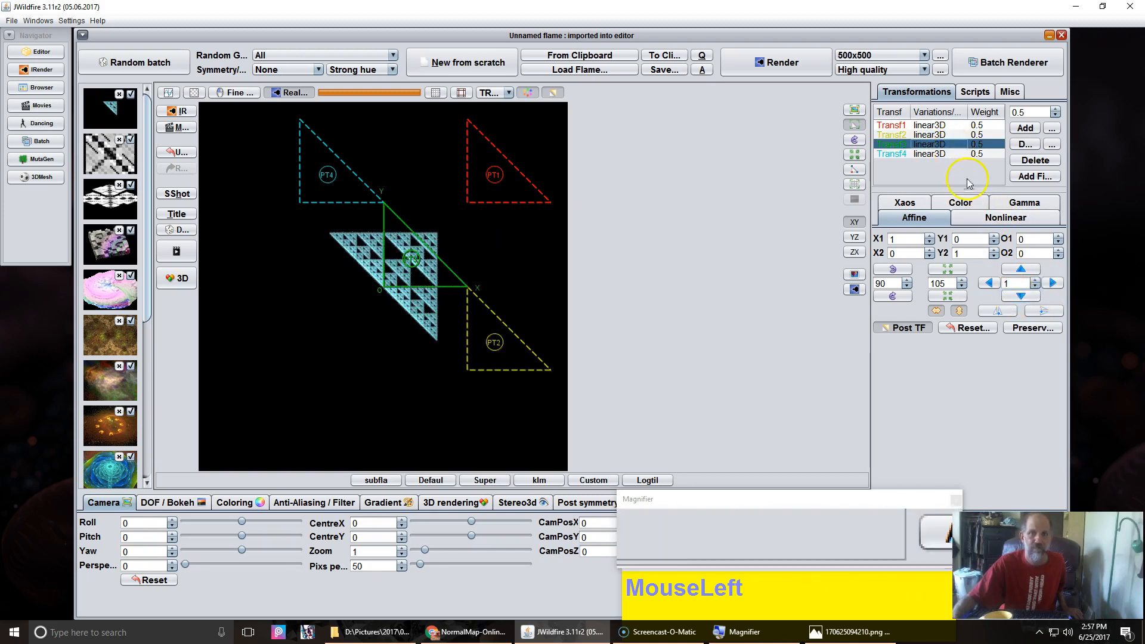
click(1017, 298)
click(990, 284)
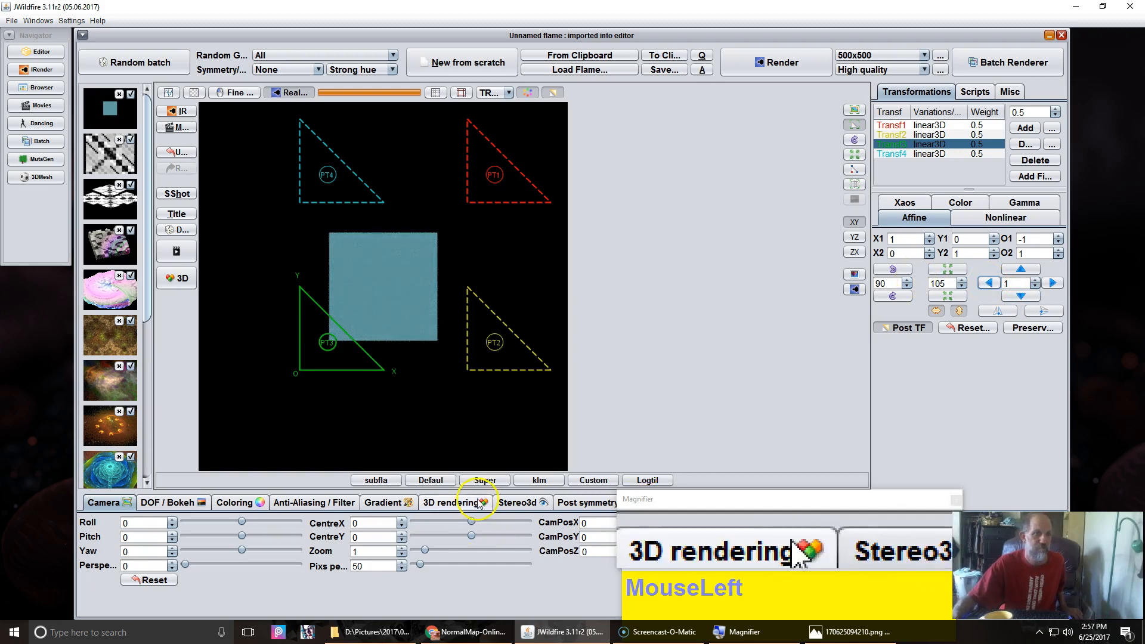
Step: Apply a greyscale gradient from the gradient library
click(384, 506)
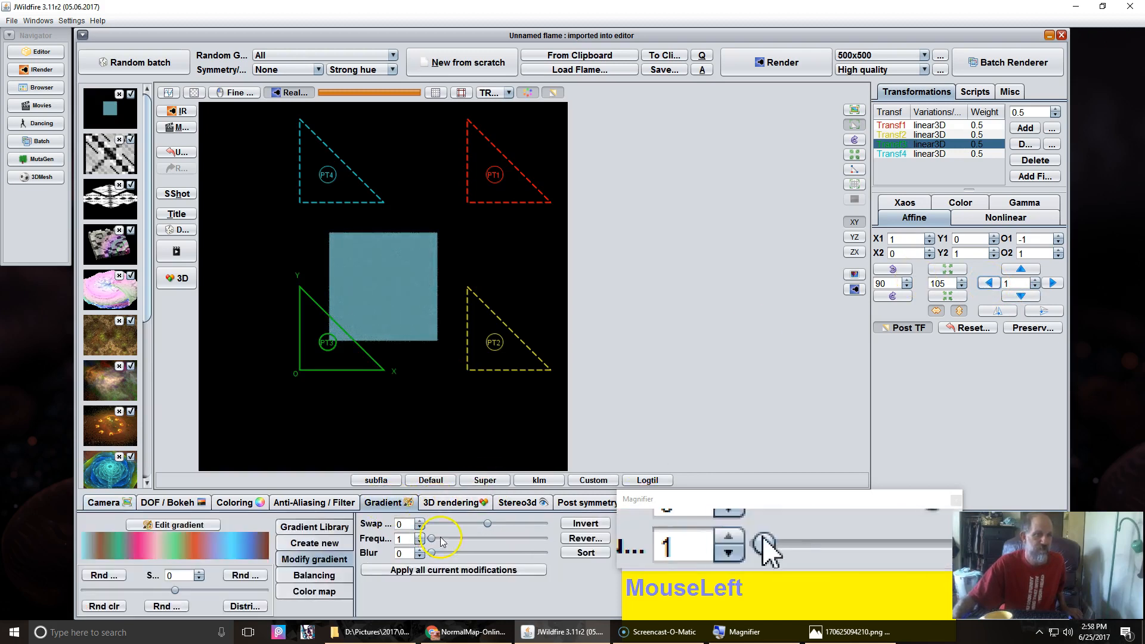
click(315, 527)
click(569, 587)
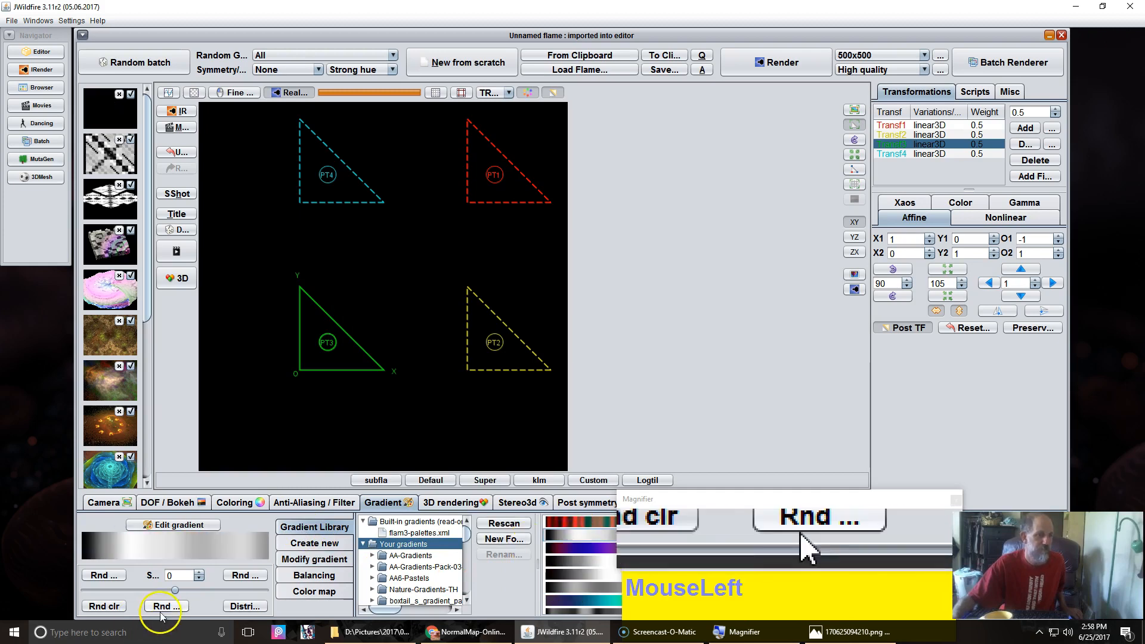
Step: Randomize the transform colours twice and take a snapshot of the square fractal
click(103, 606)
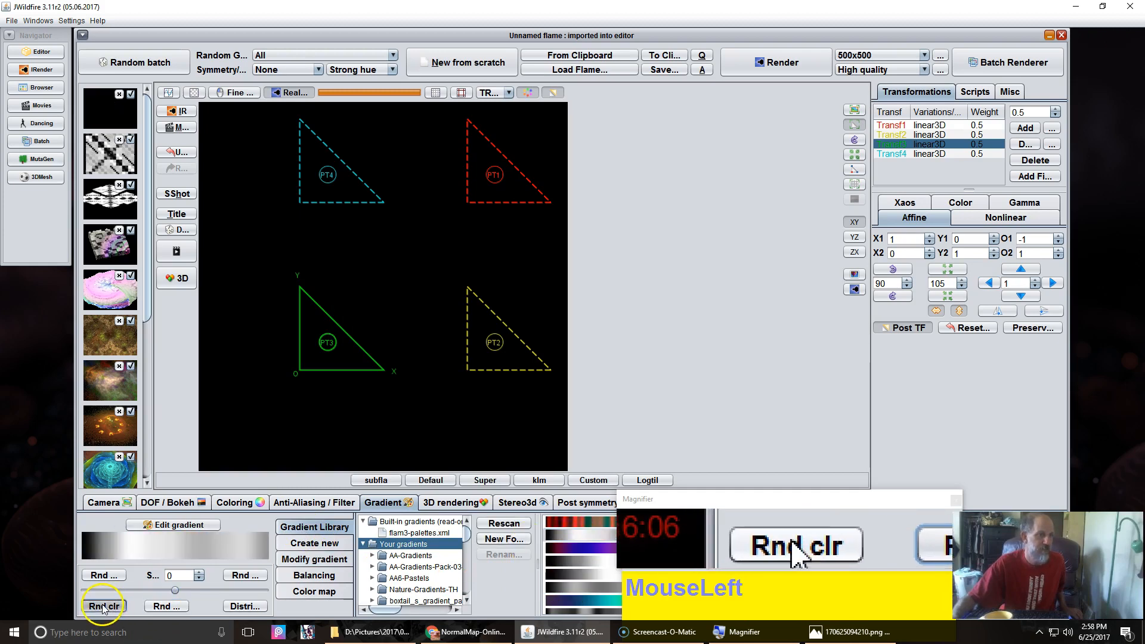
click(103, 607)
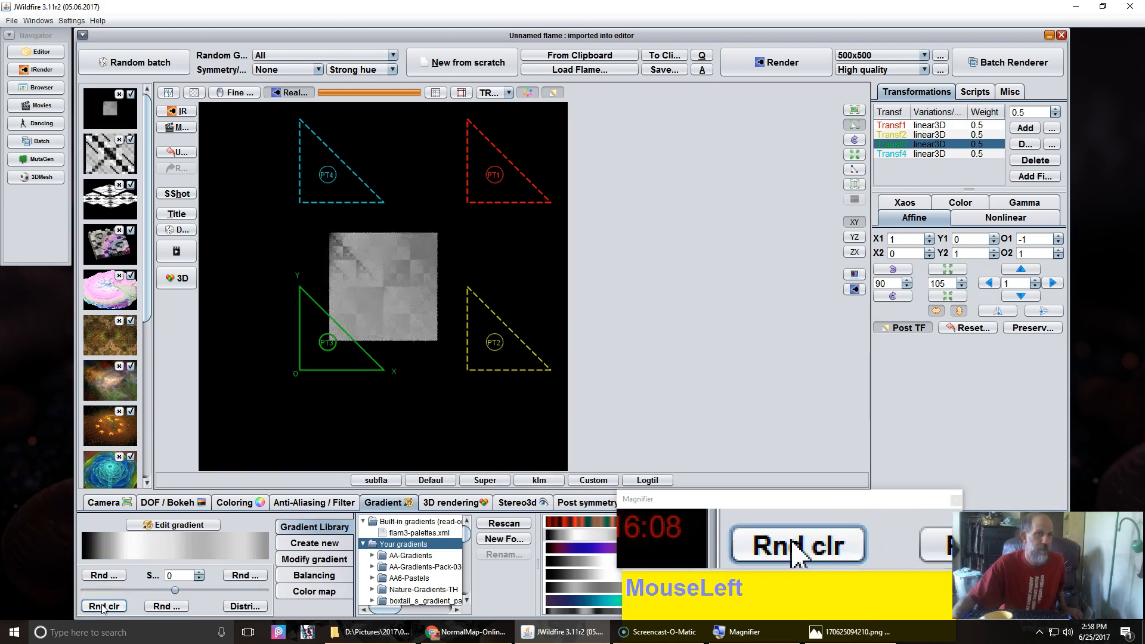
click(338, 358)
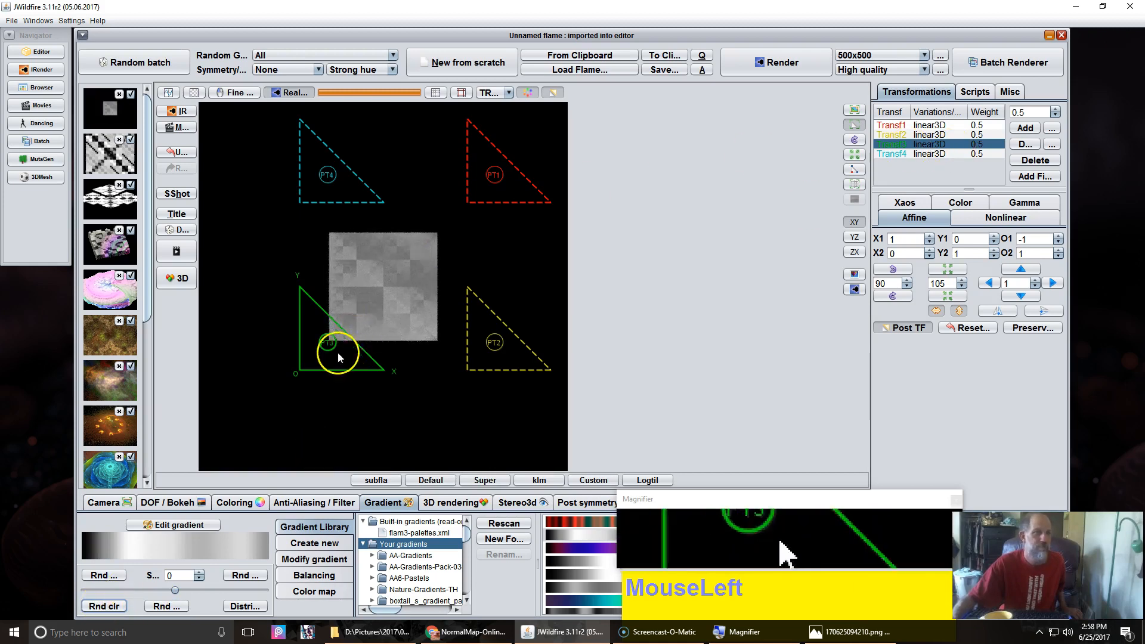
click(185, 198)
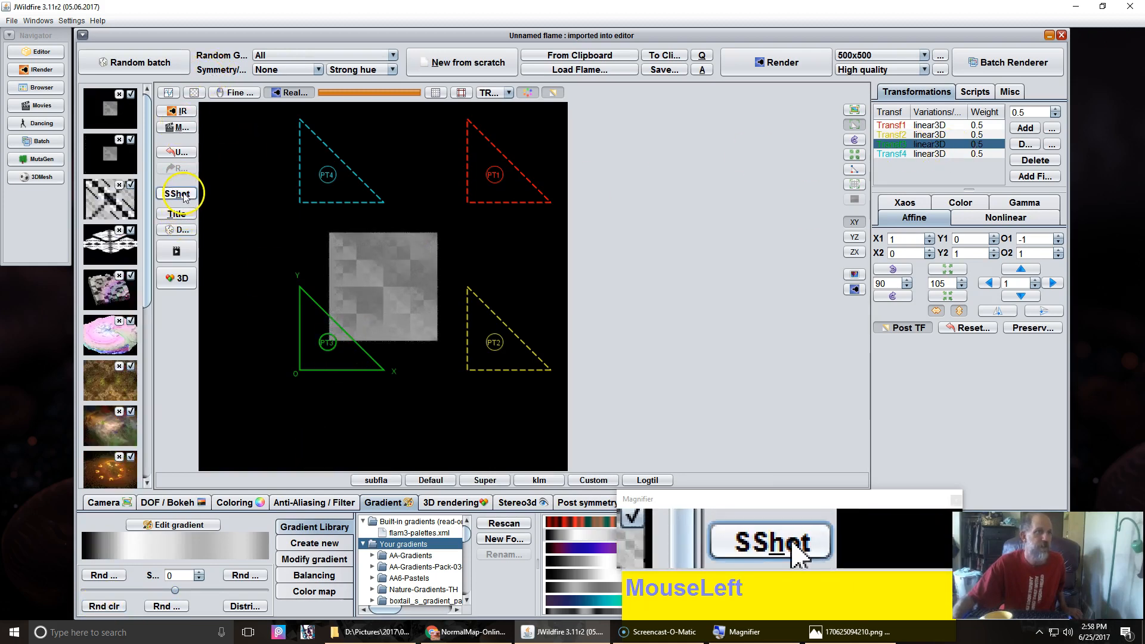
Step: Create a subflame_wf flame from the snapshot and set its color_mode to -0.164
click(399, 481)
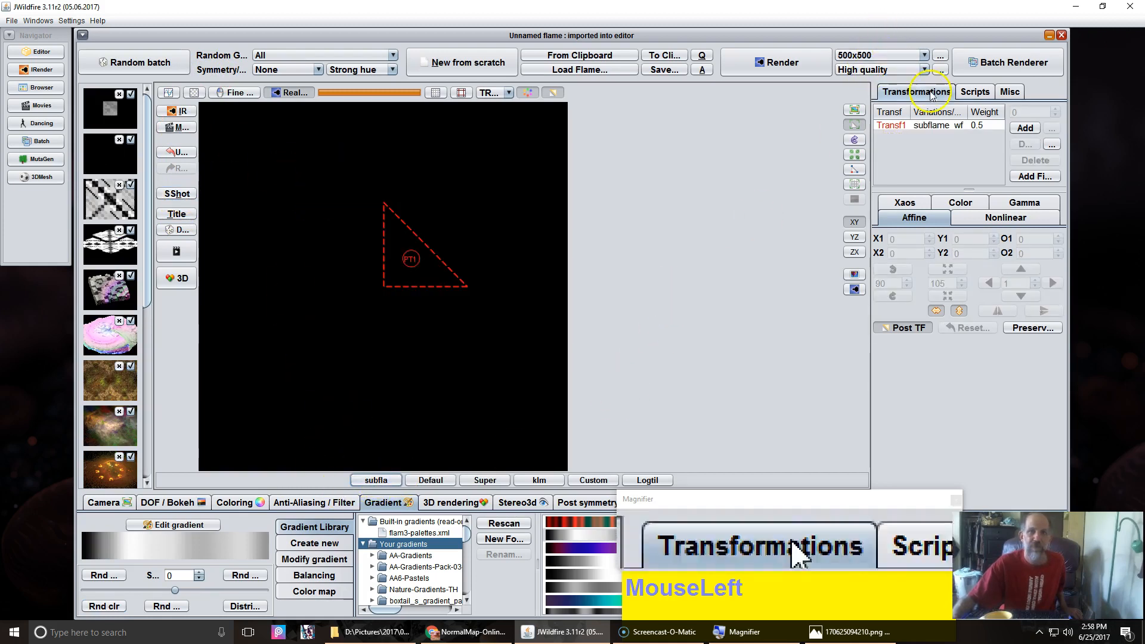
click(932, 124)
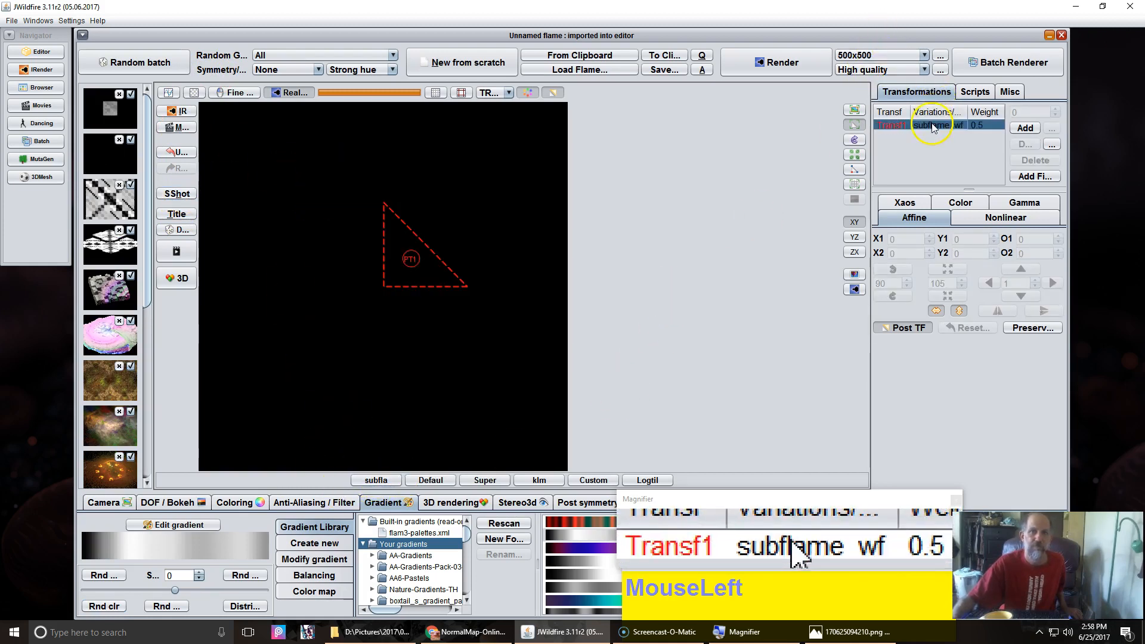
click(984, 219)
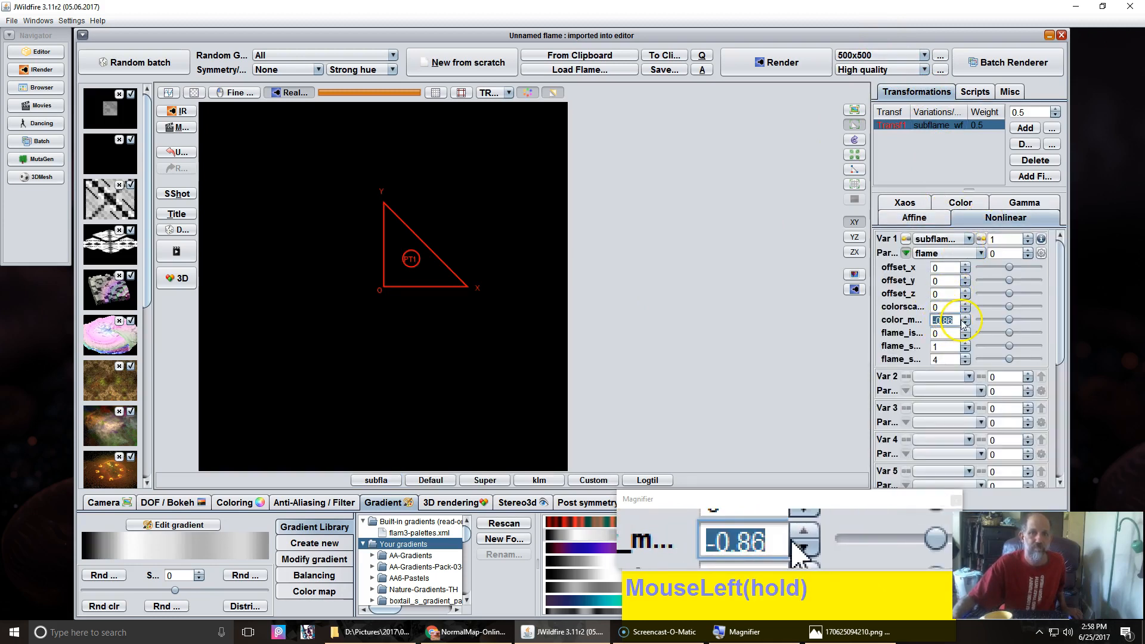
drag(1010, 322, 1058, 319)
Step: Set the subflame's colorscale_z to about 1.324
click(907, 218)
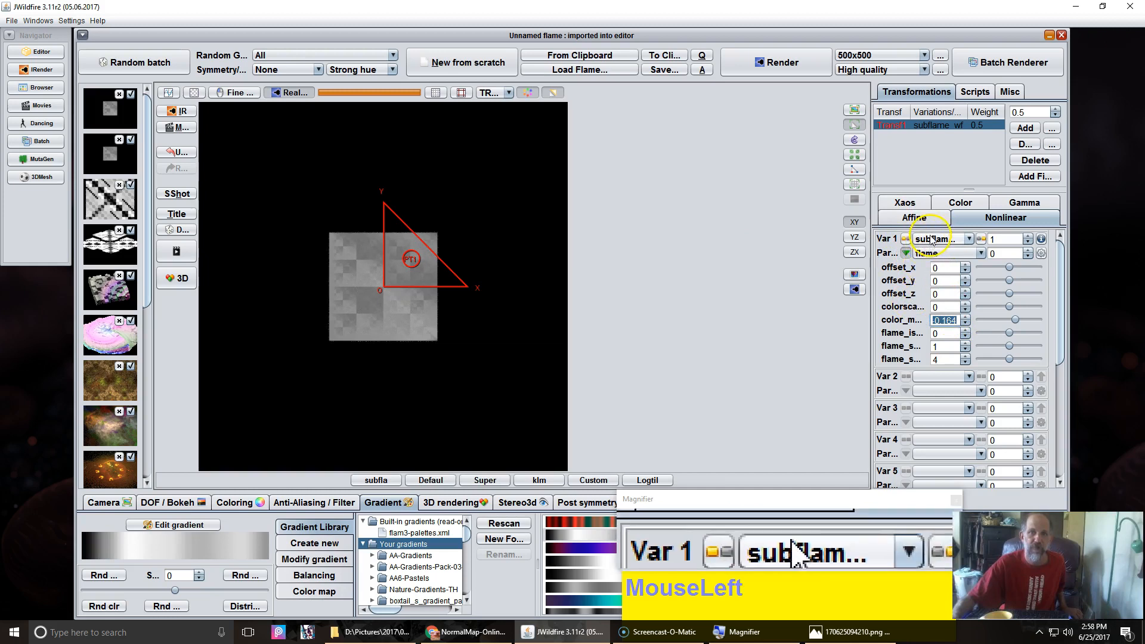
click(938, 255)
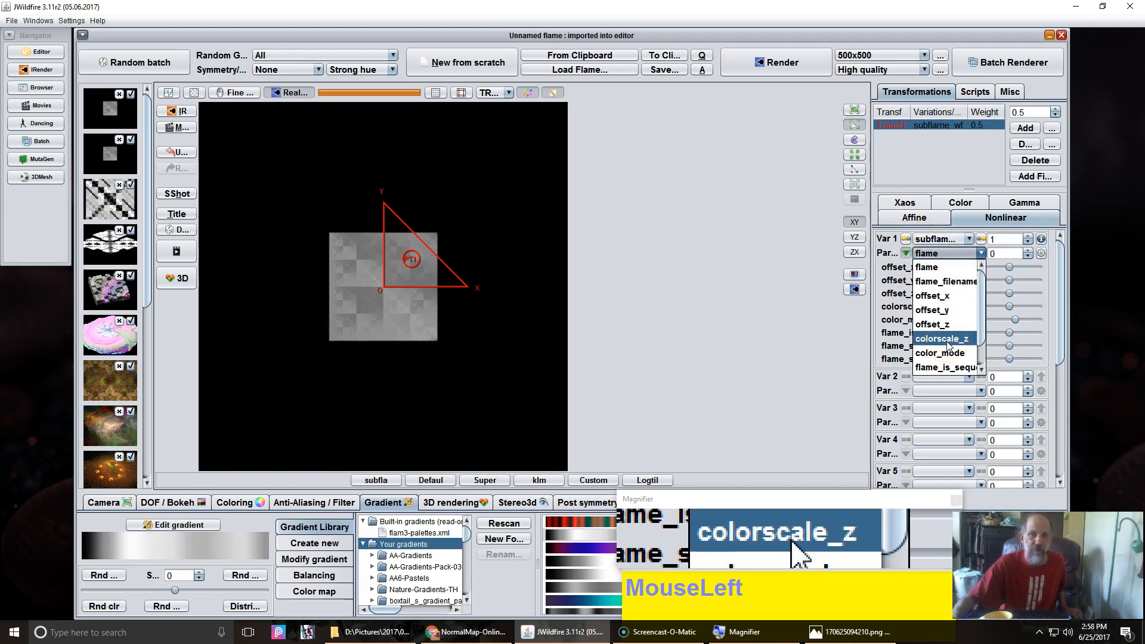
click(734, 322)
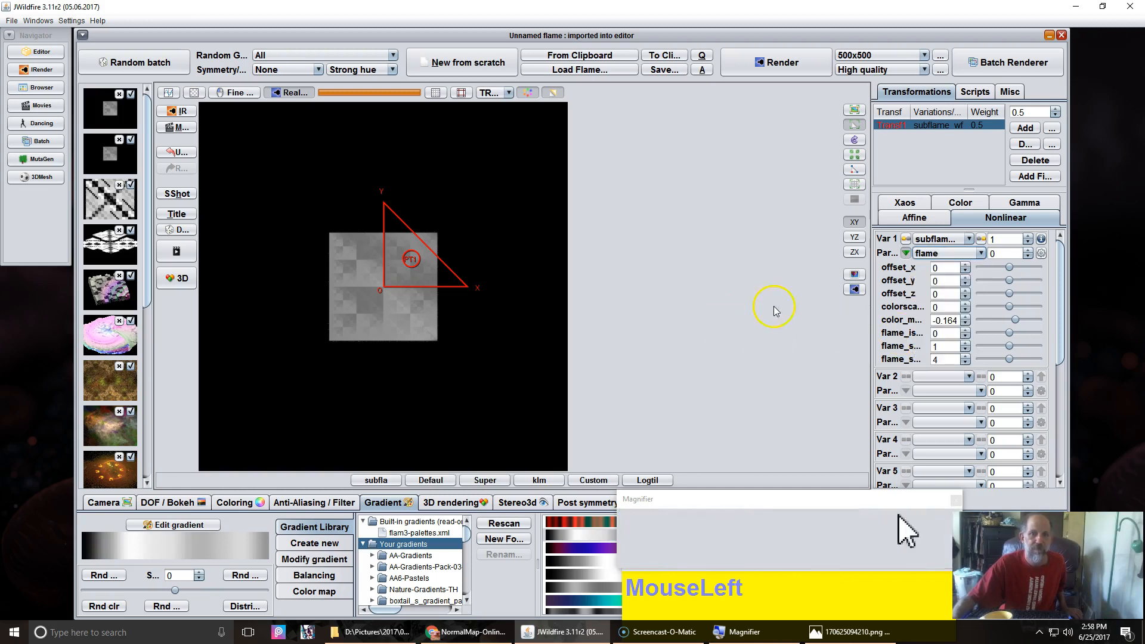
drag(948, 310, 33, 585)
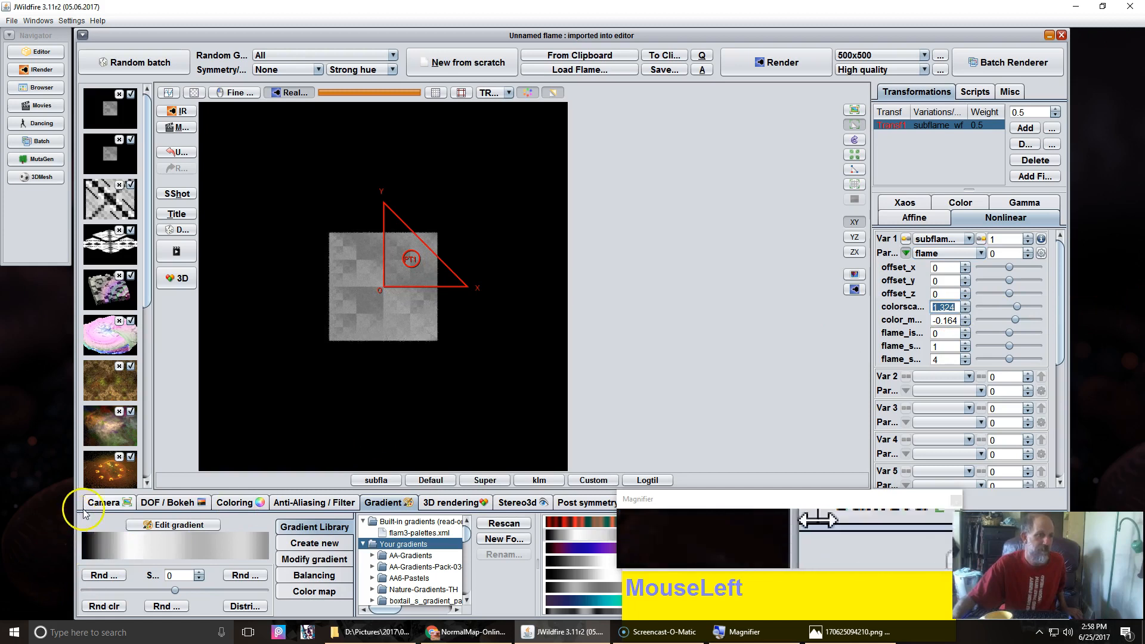
Step: Tilt the subflame's camera to pitch 69.2 and yaw 48.8
click(100, 503)
drag(131, 542, 218, 544)
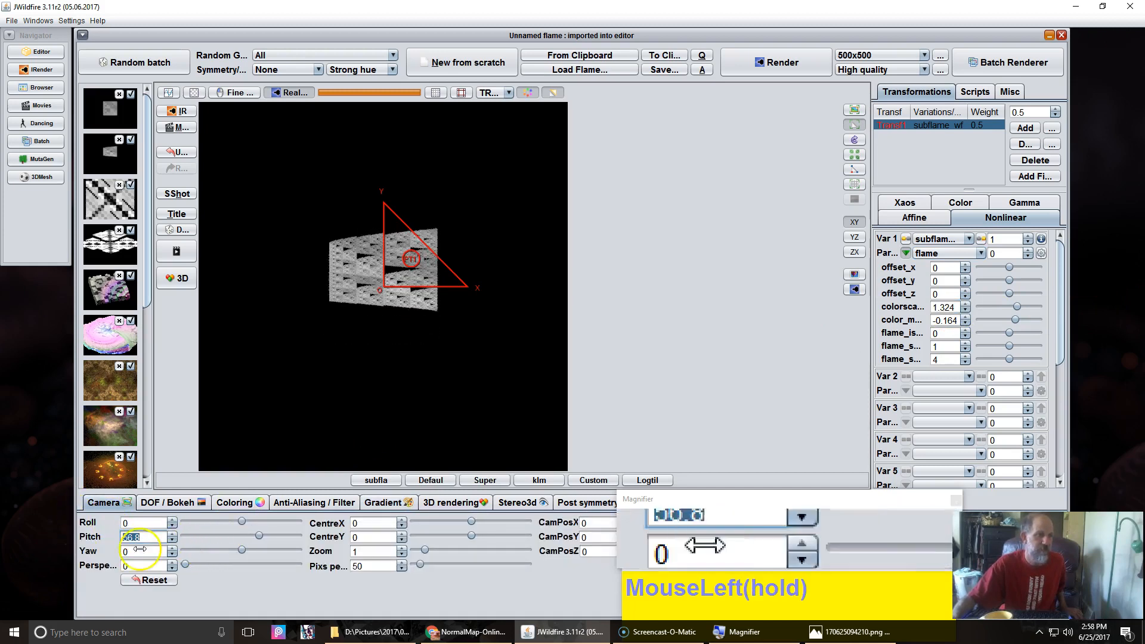
drag(124, 553, 522, 396)
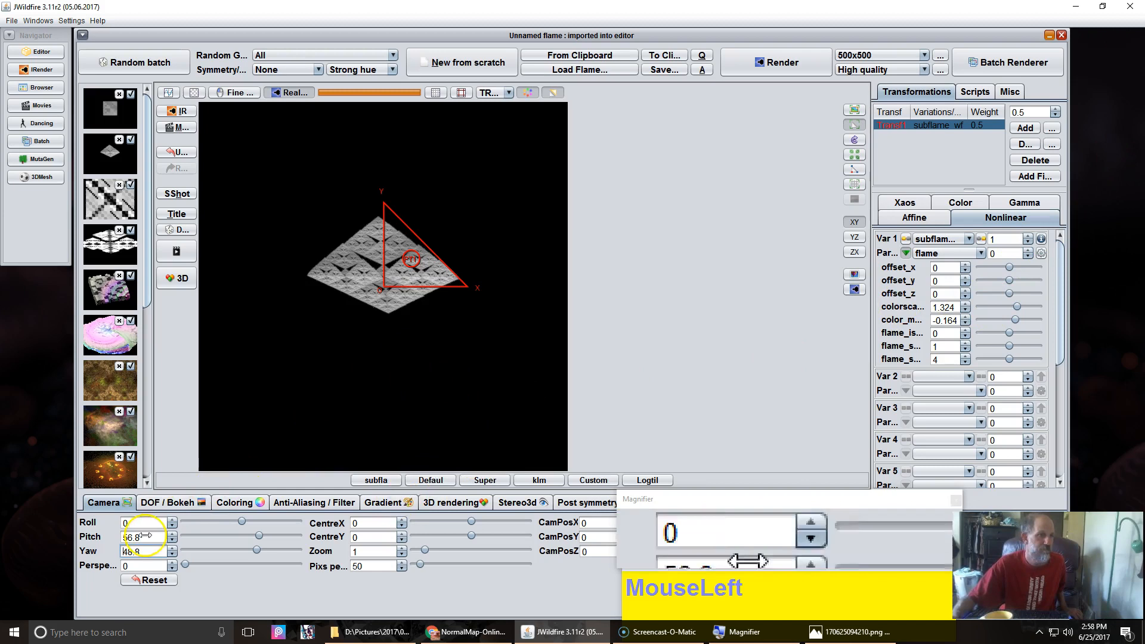
drag(186, 519, 155, 515)
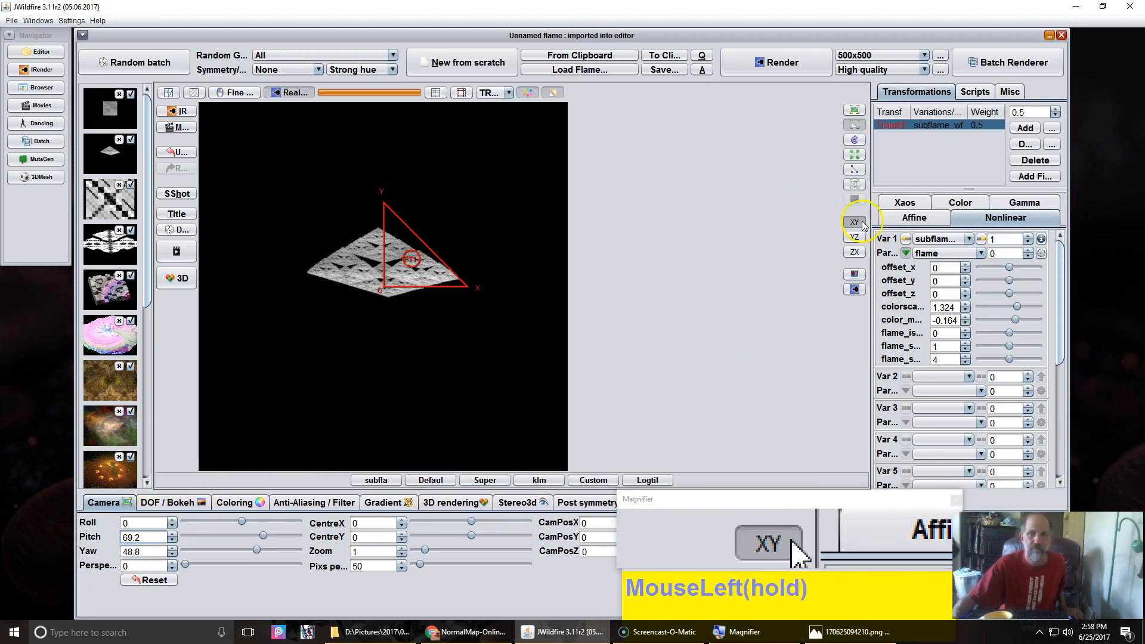
Step: Raise the subflame's colorscale_z to about 2.66 and shift the transform triangle down and to the left
drag(978, 304, 271, 294)
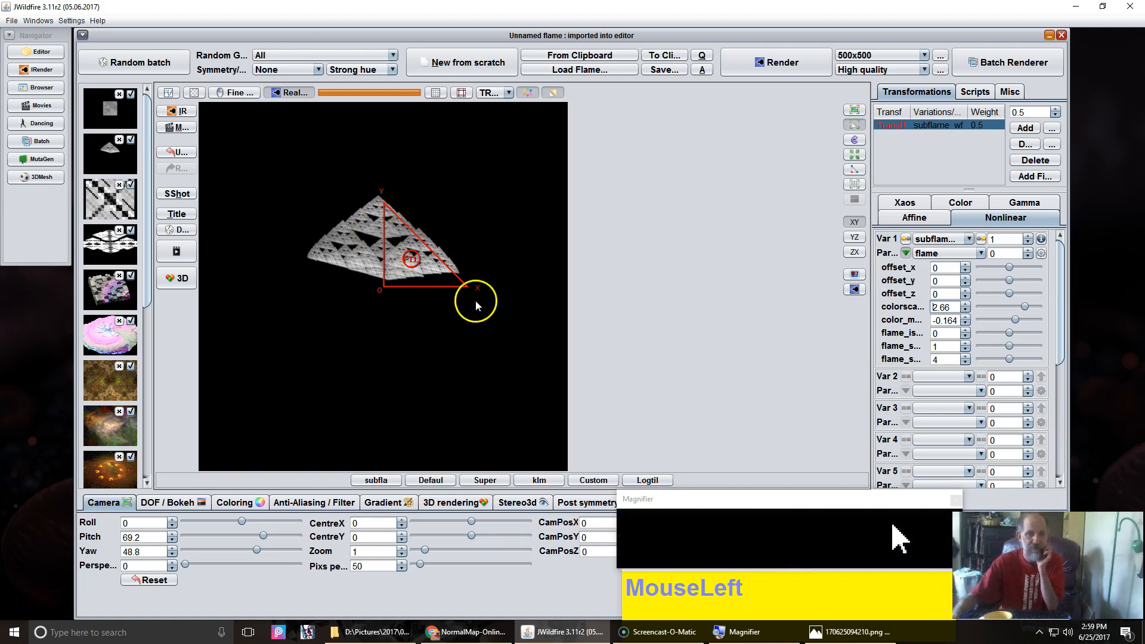
drag(395, 270, 367, 339)
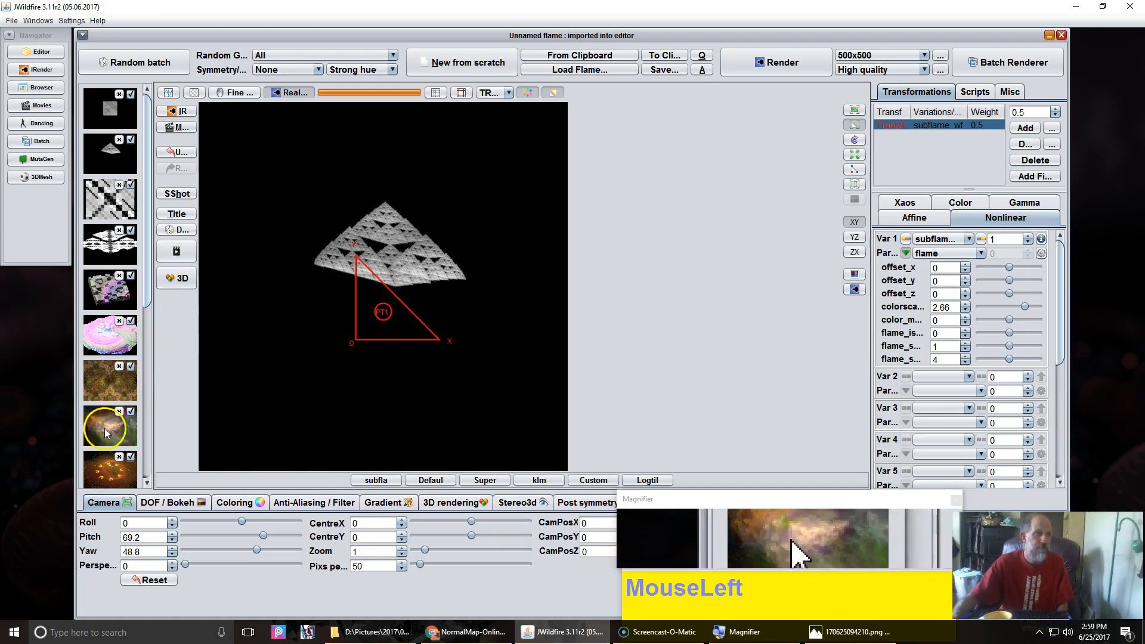
Step: Open the Spherical flame from the thumbnail strip and take a snapshot of it
click(111, 384)
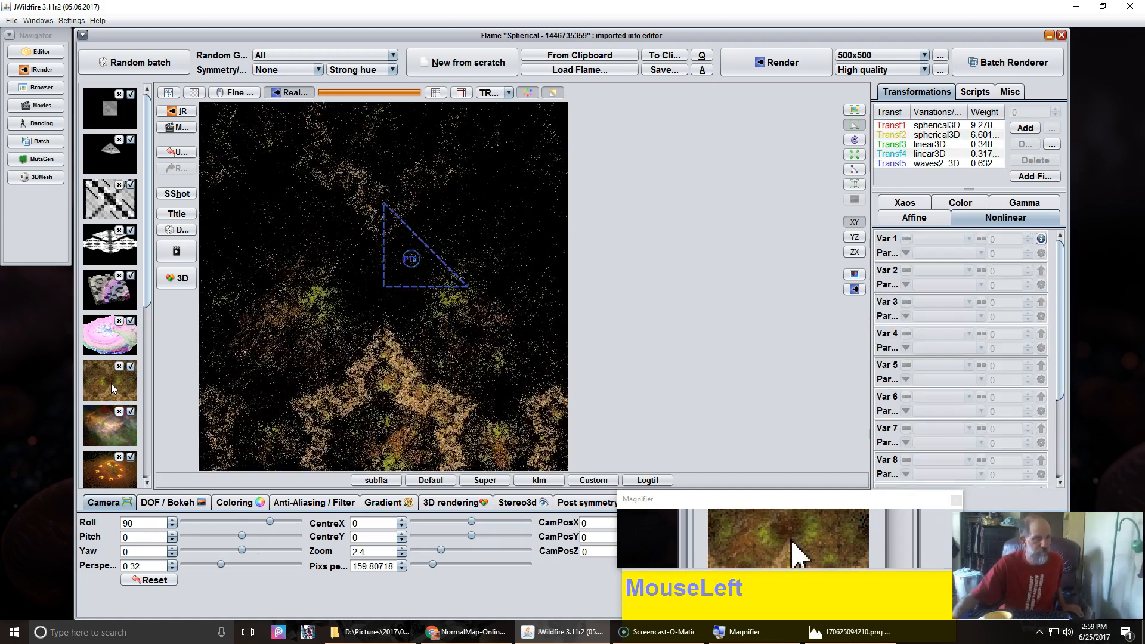
click(181, 198)
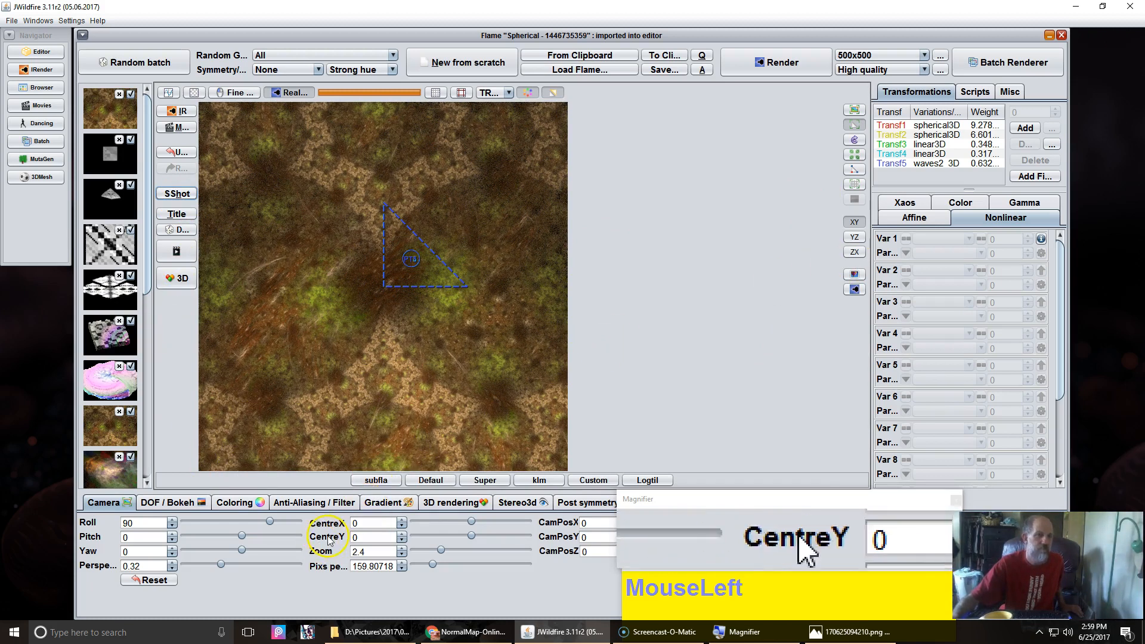
Step: Add a final transform with post_colorscale_wf and tilt the camera to pitch 56.8 and yaw 24.4
click(1041, 179)
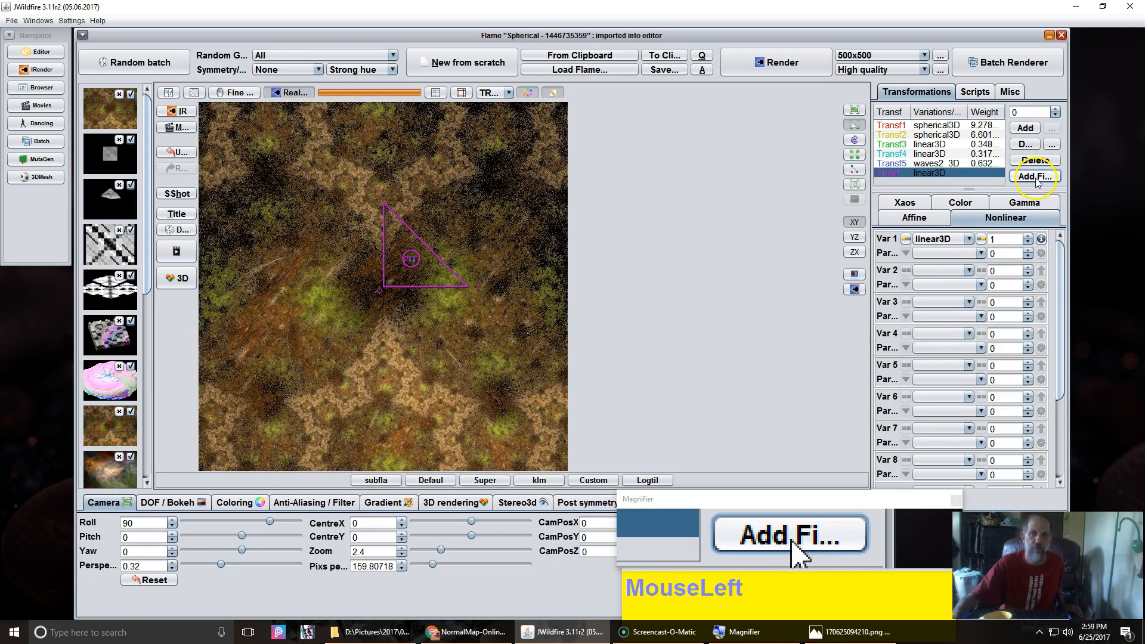
click(938, 272)
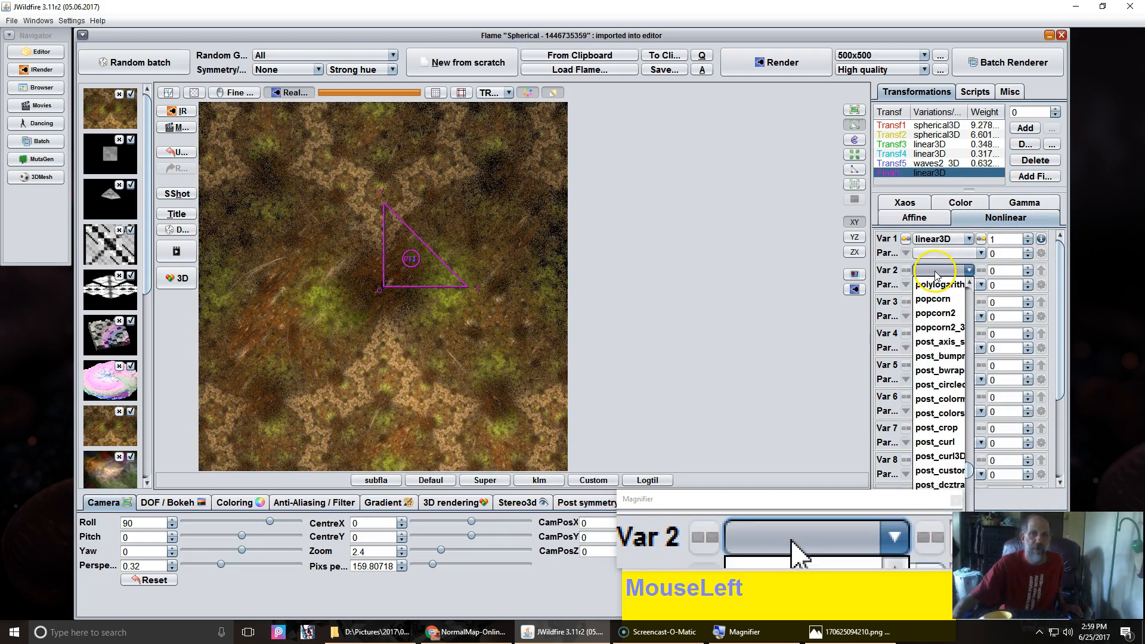
click(954, 414)
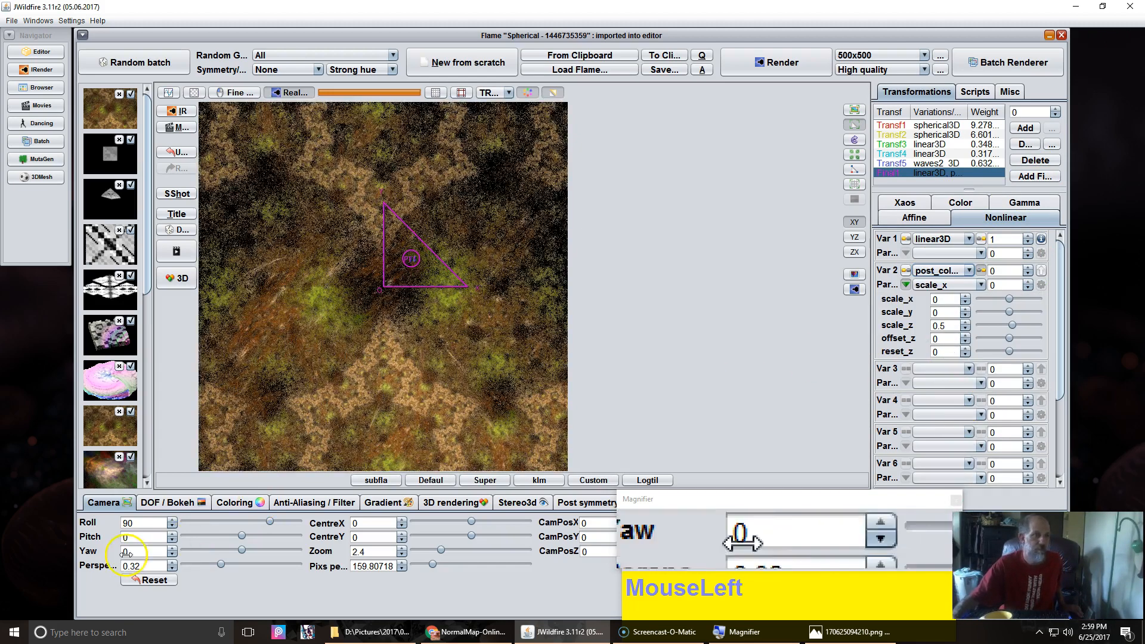
drag(156, 538, 295, 518)
drag(132, 538, 133, 524)
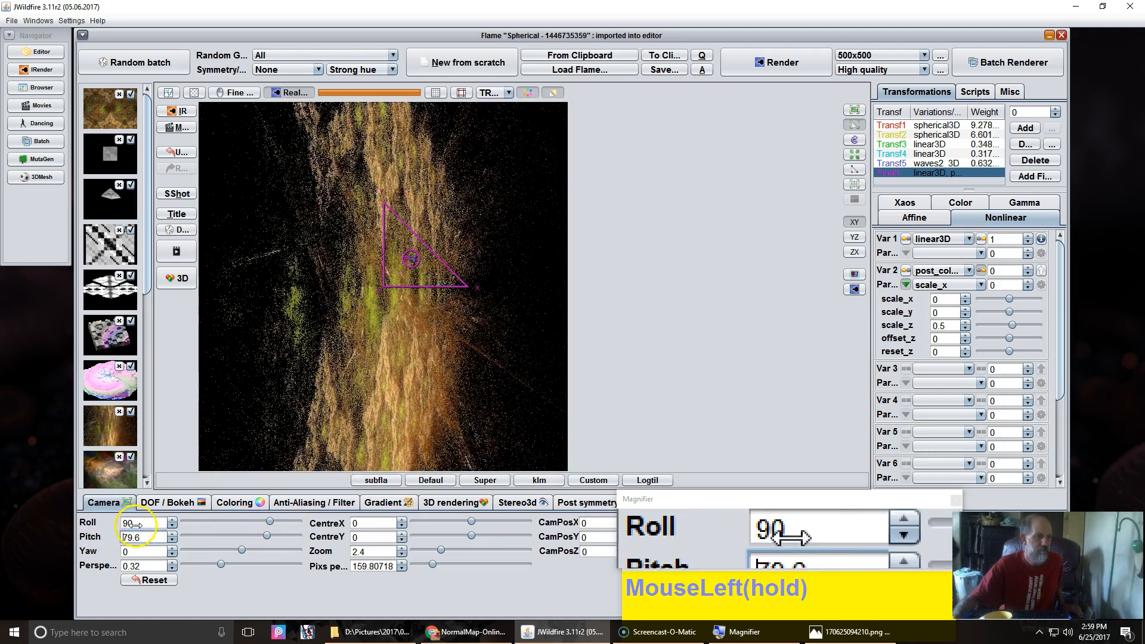
click(153, 582)
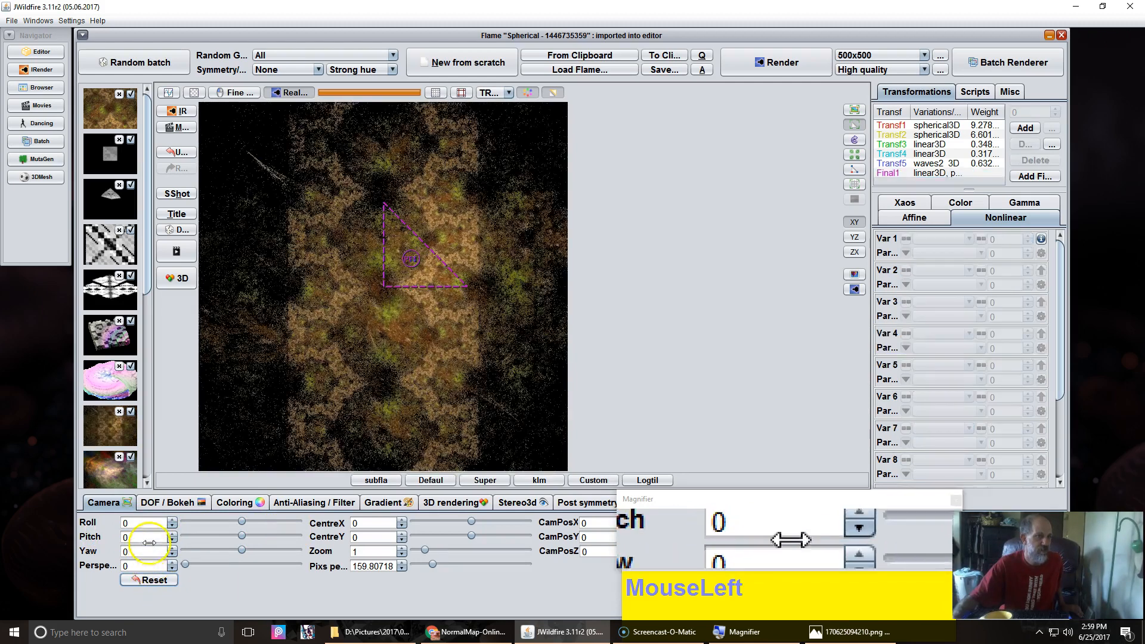
drag(137, 538, 158, 552)
Step: Set the final transform's post_colorscale_wf weight to 0.988 and its scale_z to about -2.864
click(927, 176)
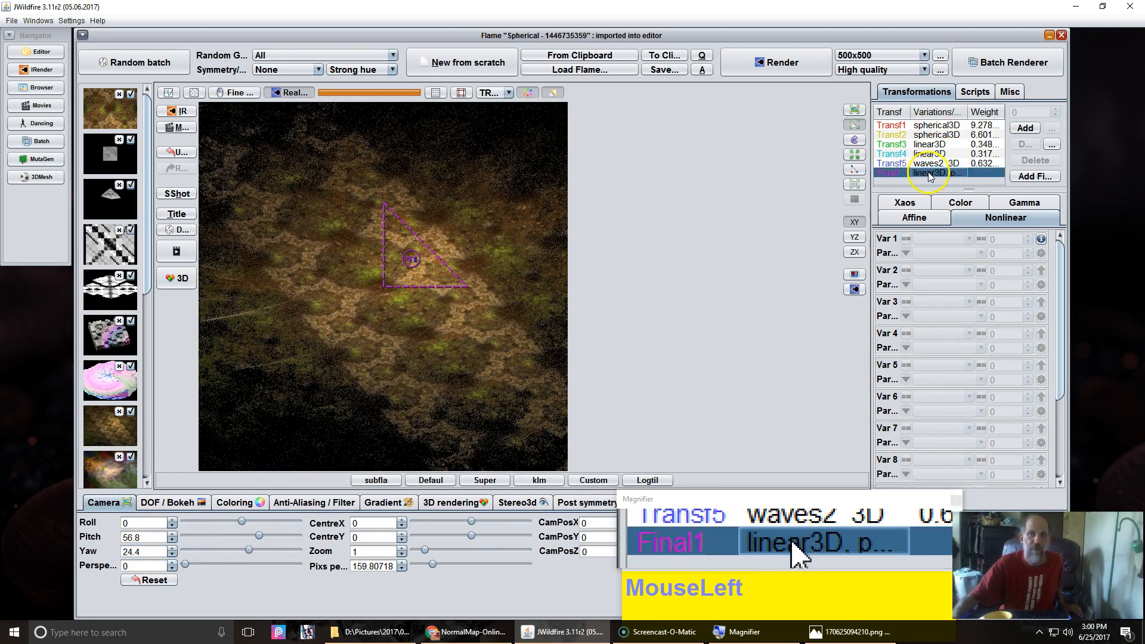
drag(995, 270, 1142, 268)
click(935, 326)
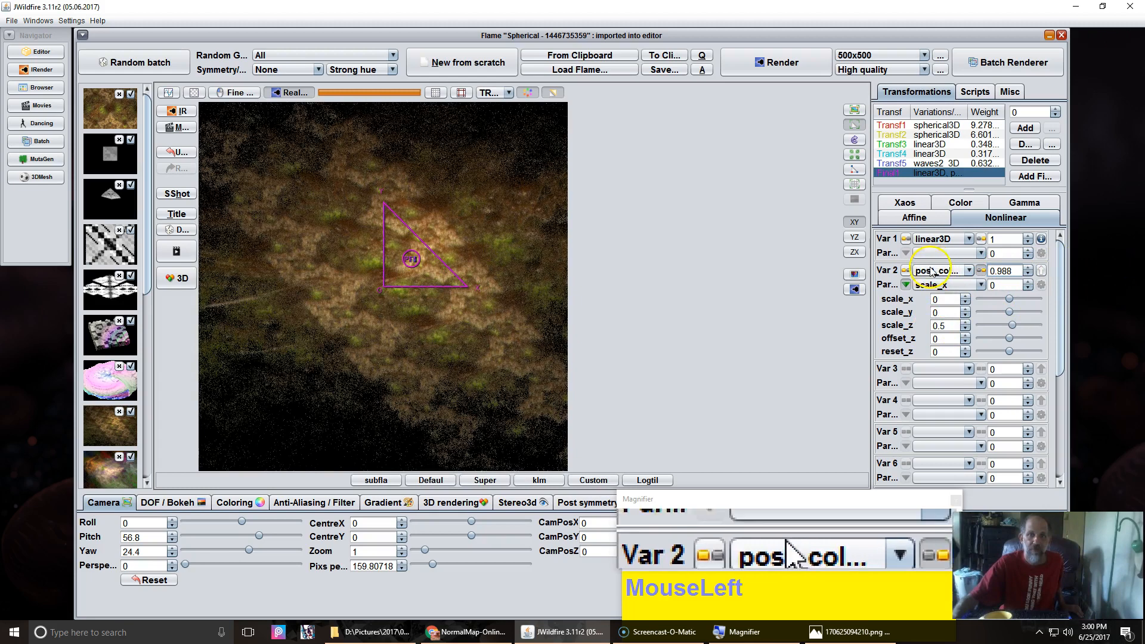
drag(940, 325, 431, 315)
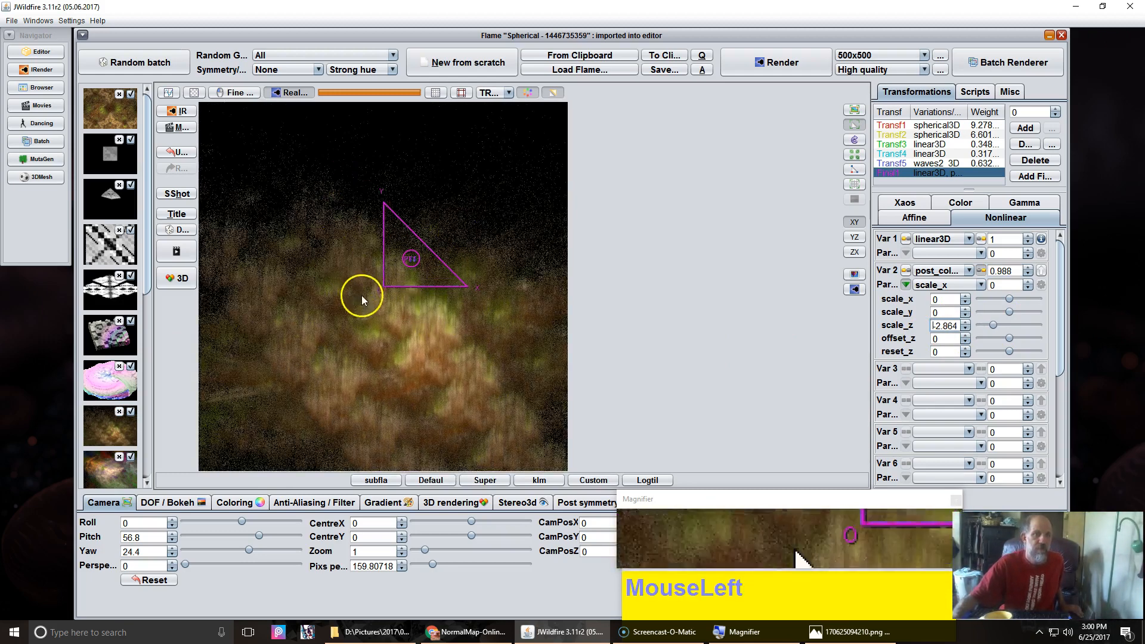
Step: Delete the final transform and reset the camera
click(178, 279)
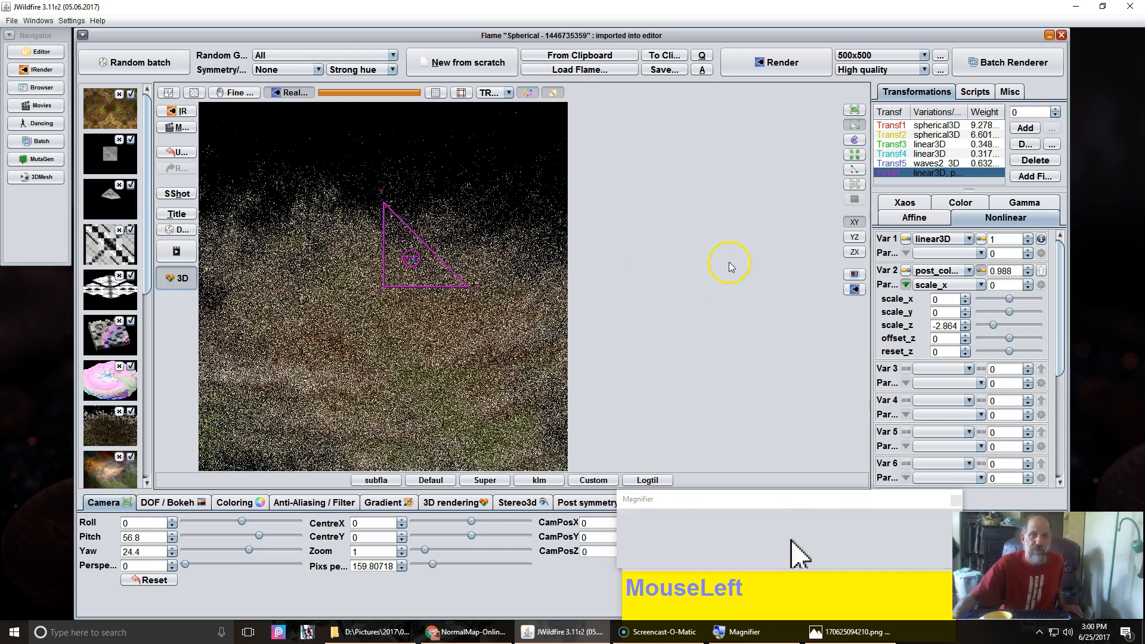
click(854, 289)
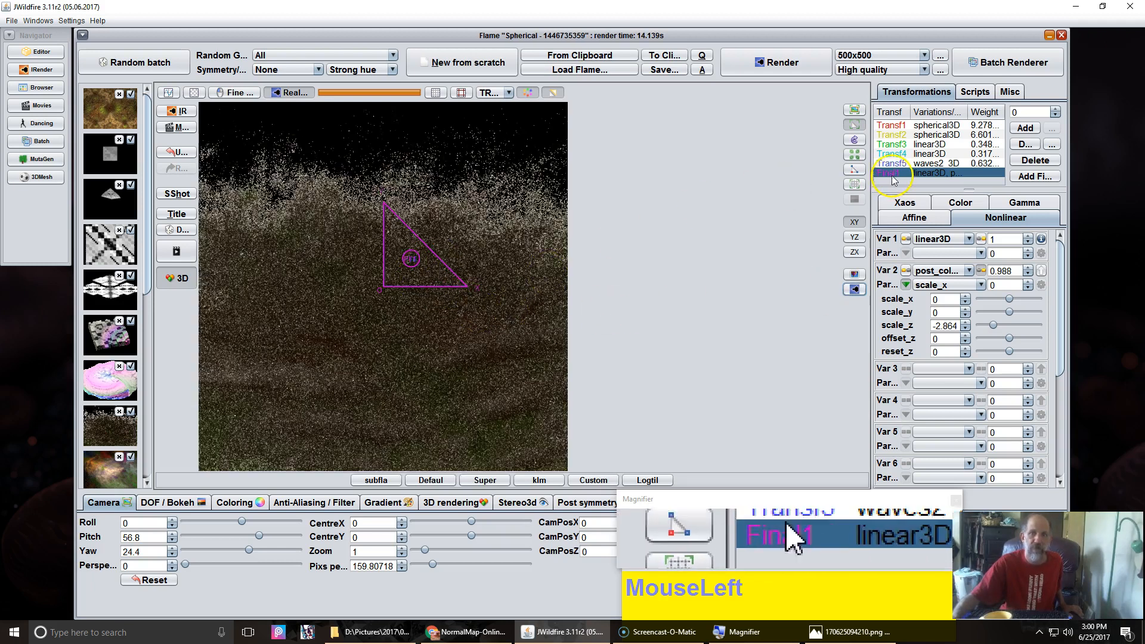
click(1025, 164)
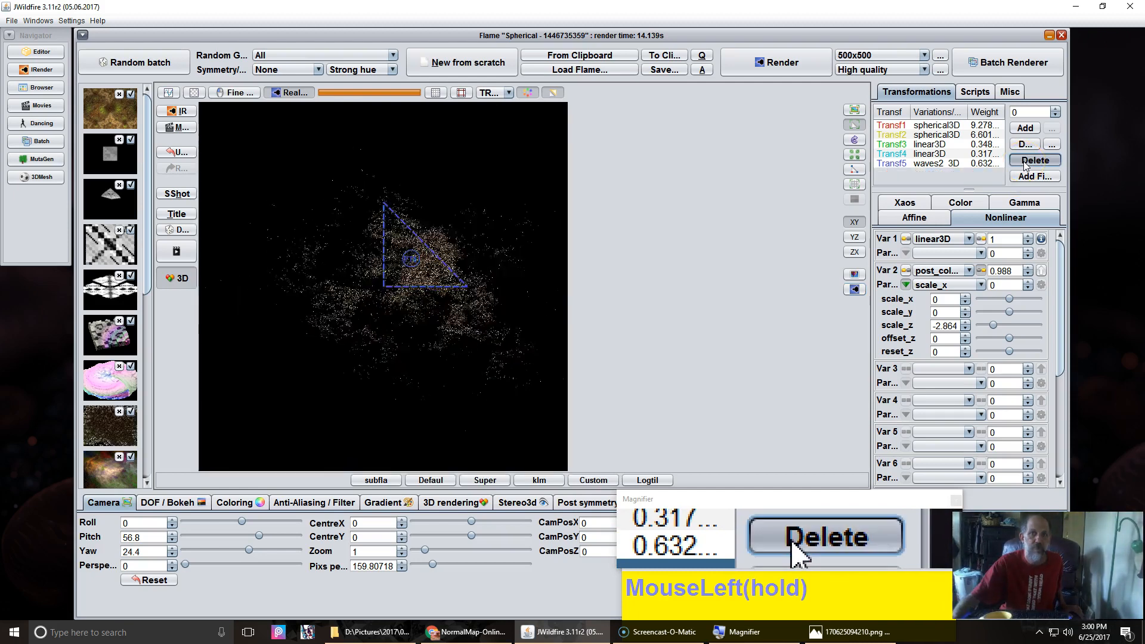
click(178, 283)
click(148, 580)
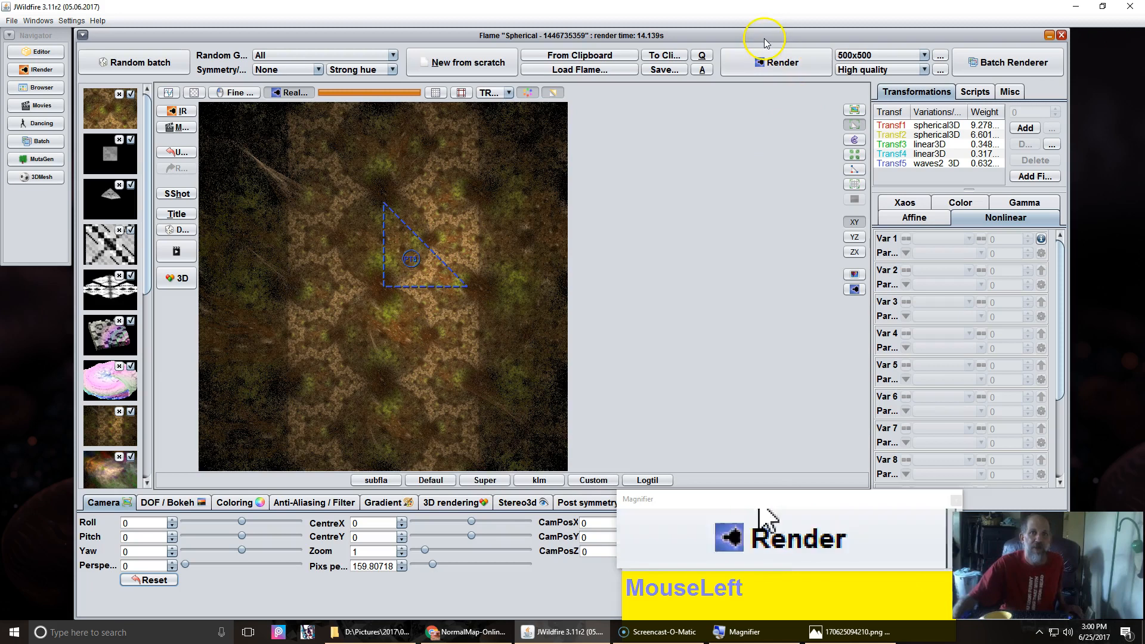
click(769, 62)
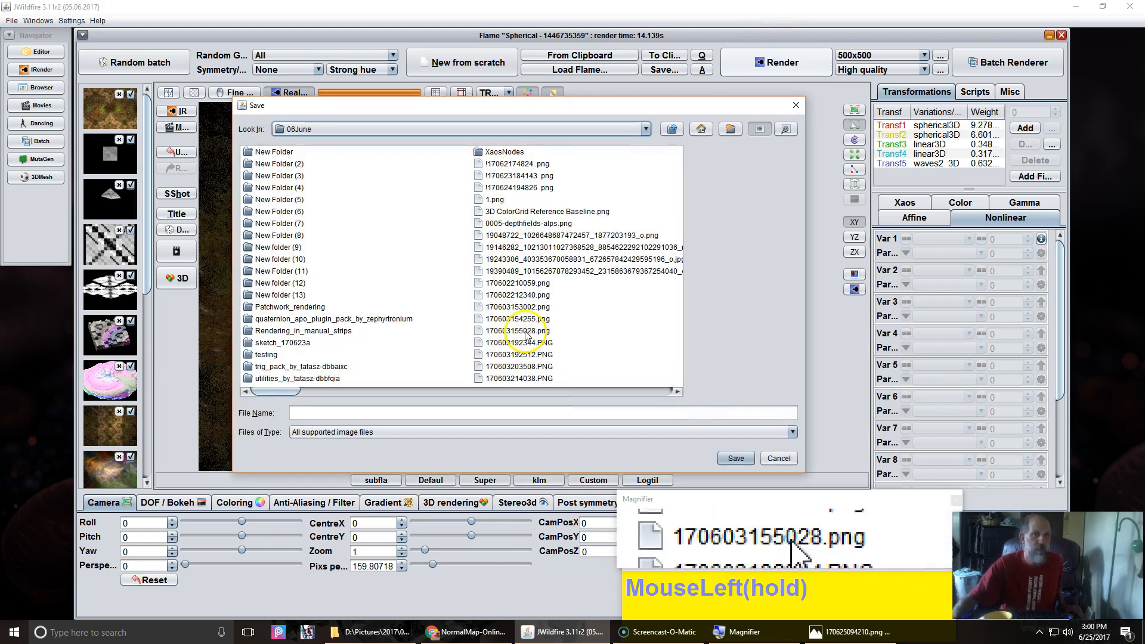
click(479, 417)
text(!)
key(BackSpace)
text(170625150102)
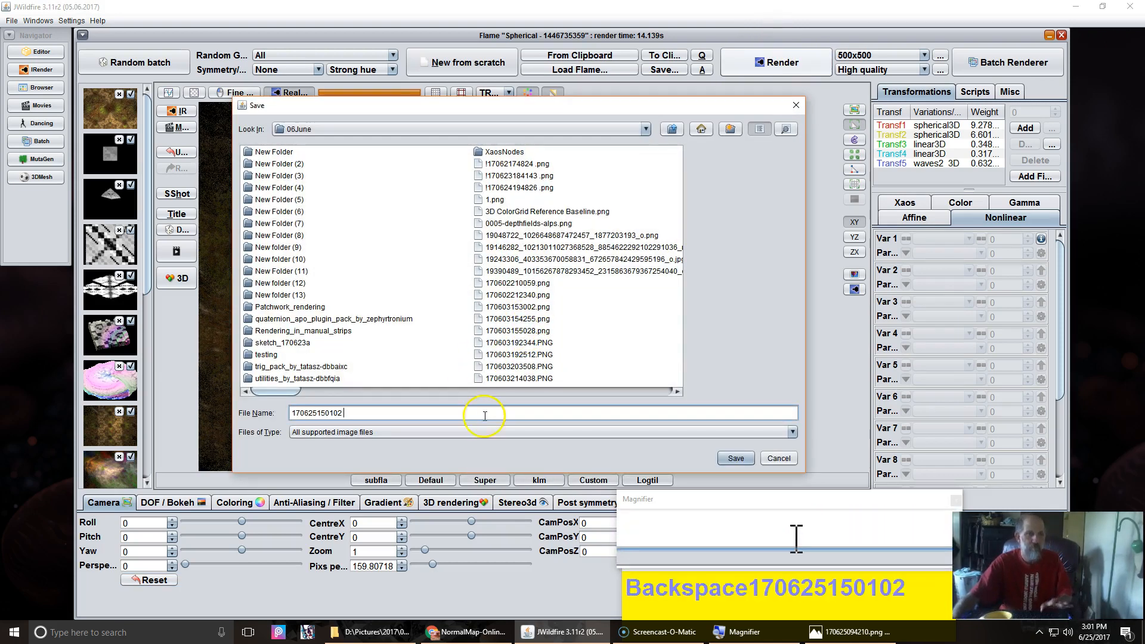
click(738, 458)
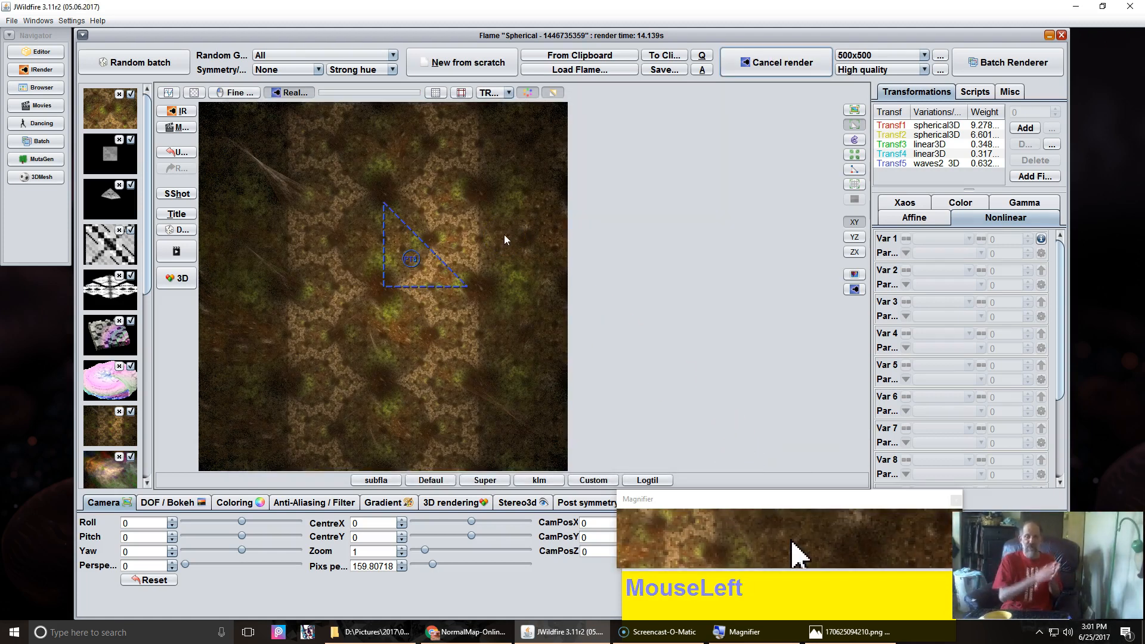
Step: Open the plane_wf colormap flame from the thumbnails and raise its displ_amount to about 3.476
click(866, 60)
click(842, 109)
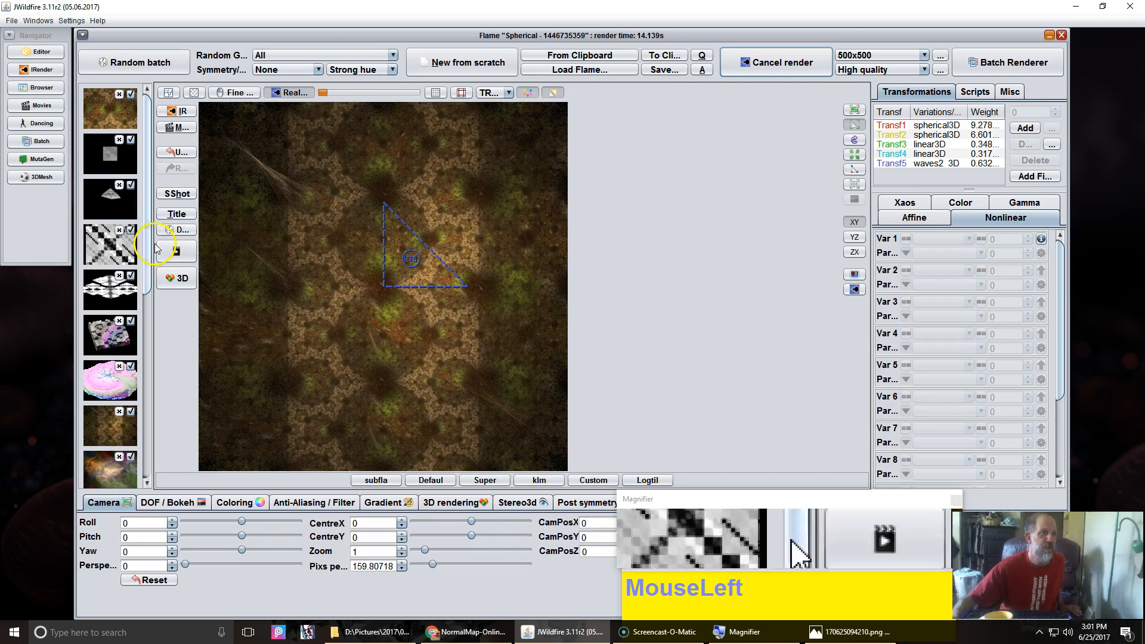
click(99, 251)
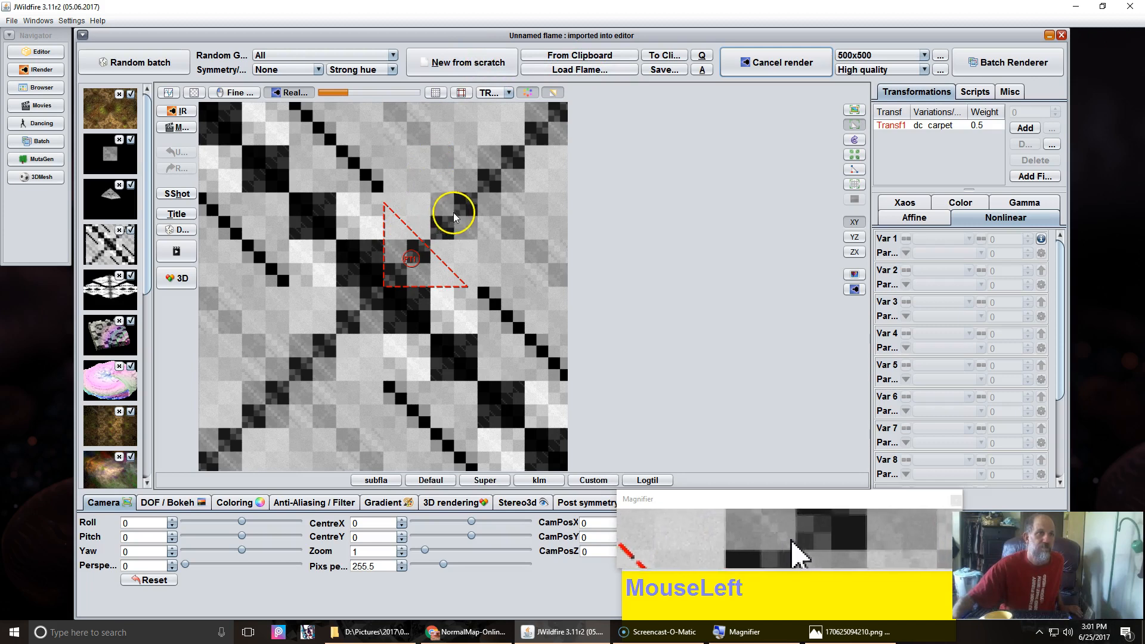
click(109, 346)
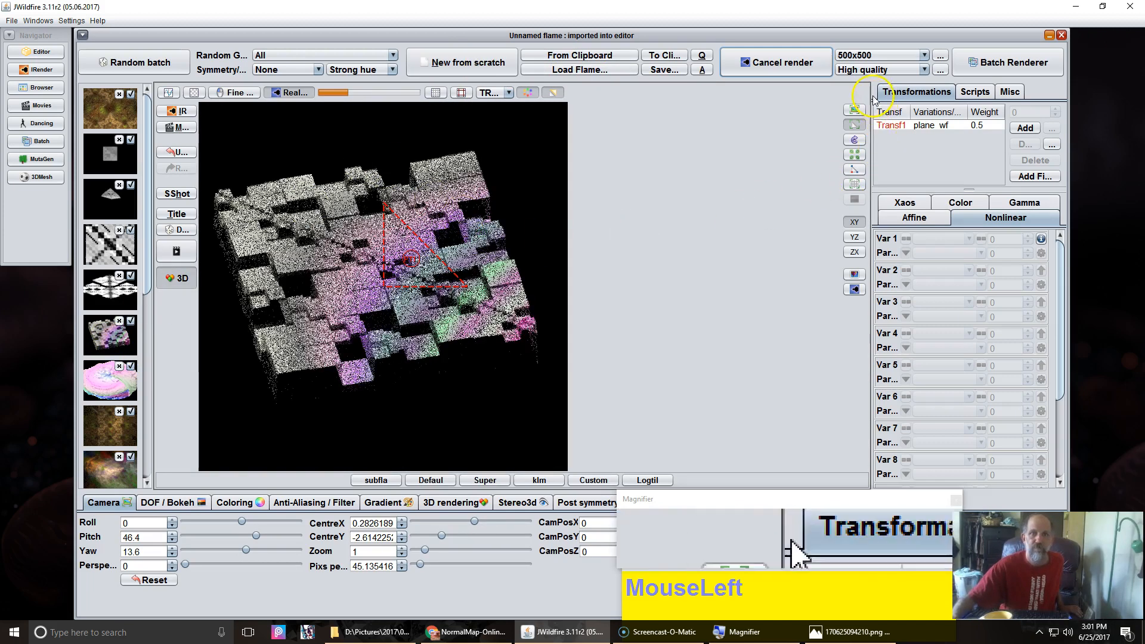
click(928, 126)
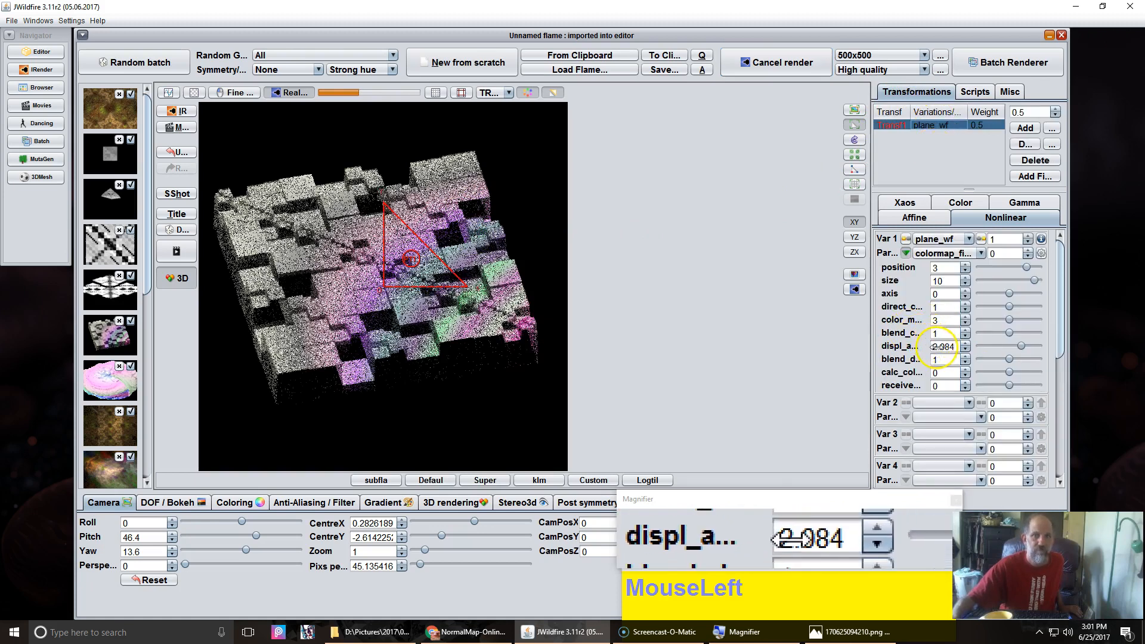
drag(944, 346, 1137, 323)
drag(1060, 340, 734, 258)
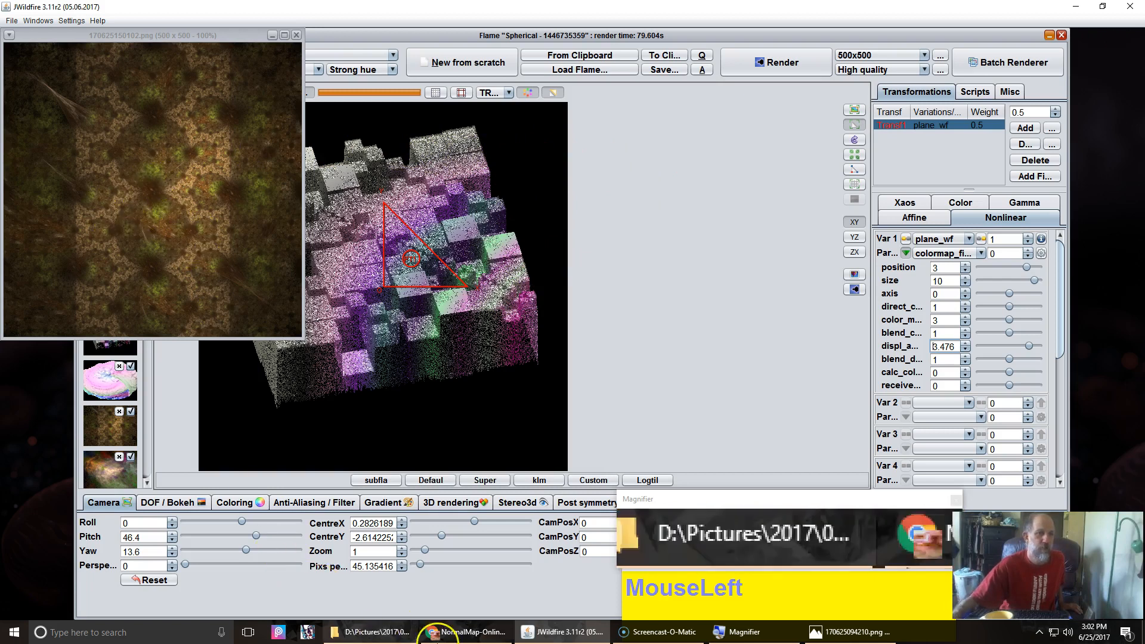
Step: Switch to NormalMap-Online in the browser and load 170625150102.png as the height map
click(469, 632)
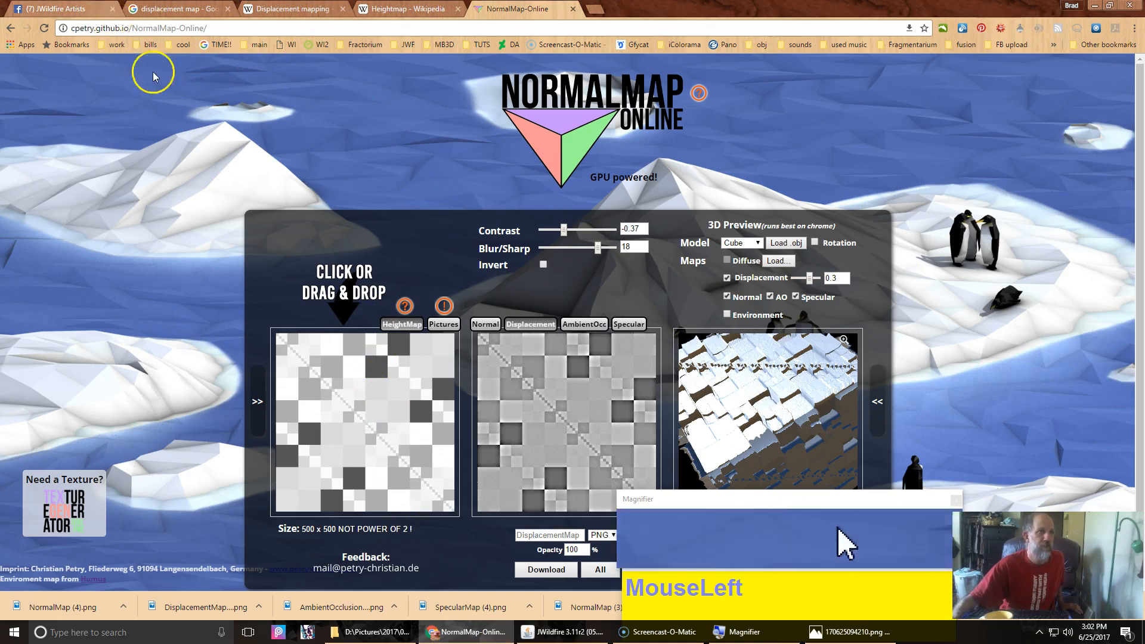
click(286, 431)
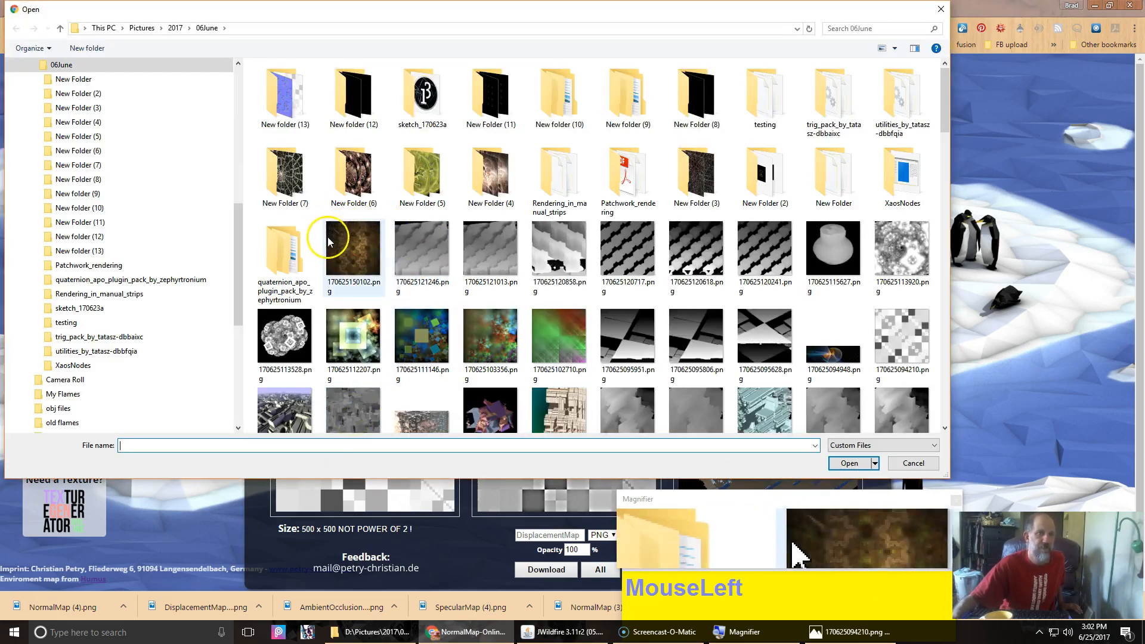
click(347, 247)
click(346, 244)
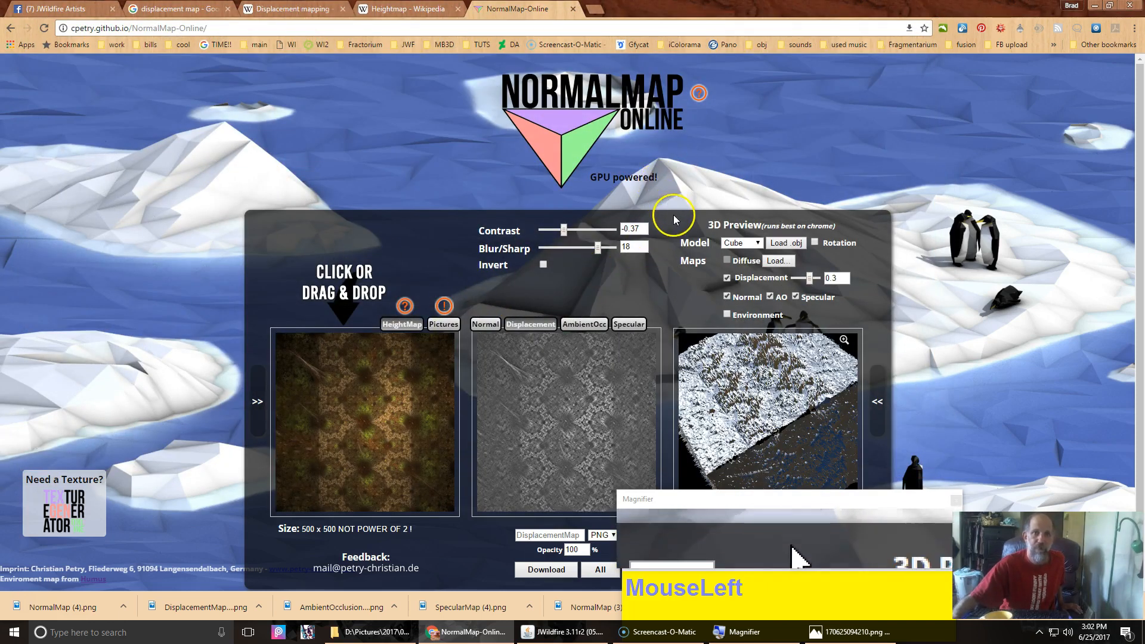
Step: Adjust the displacement map's Blur/Sharp slider, inspect the 3D preview, and switch to the Normal map view
drag(677, 219, 677, 205)
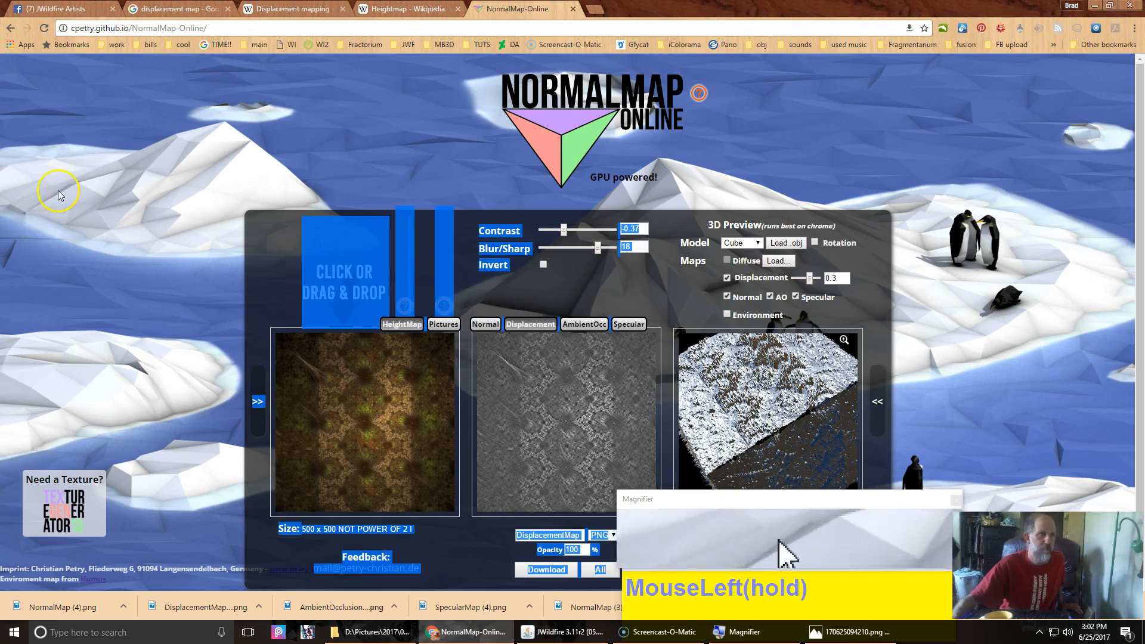
click(88, 192)
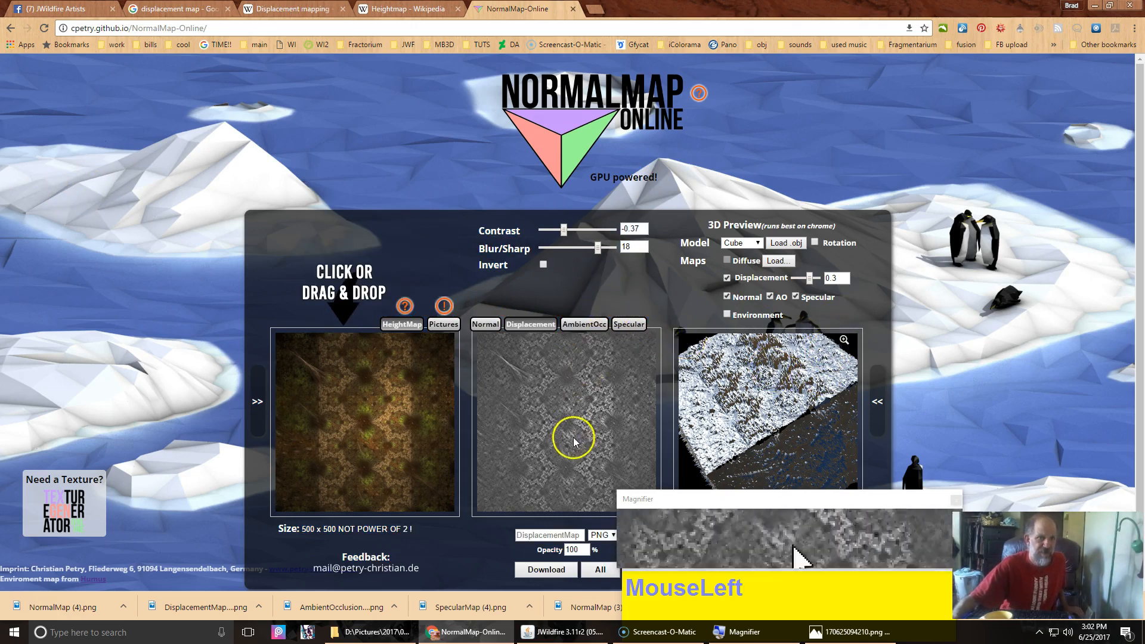
scroll(756, 397, up, 5)
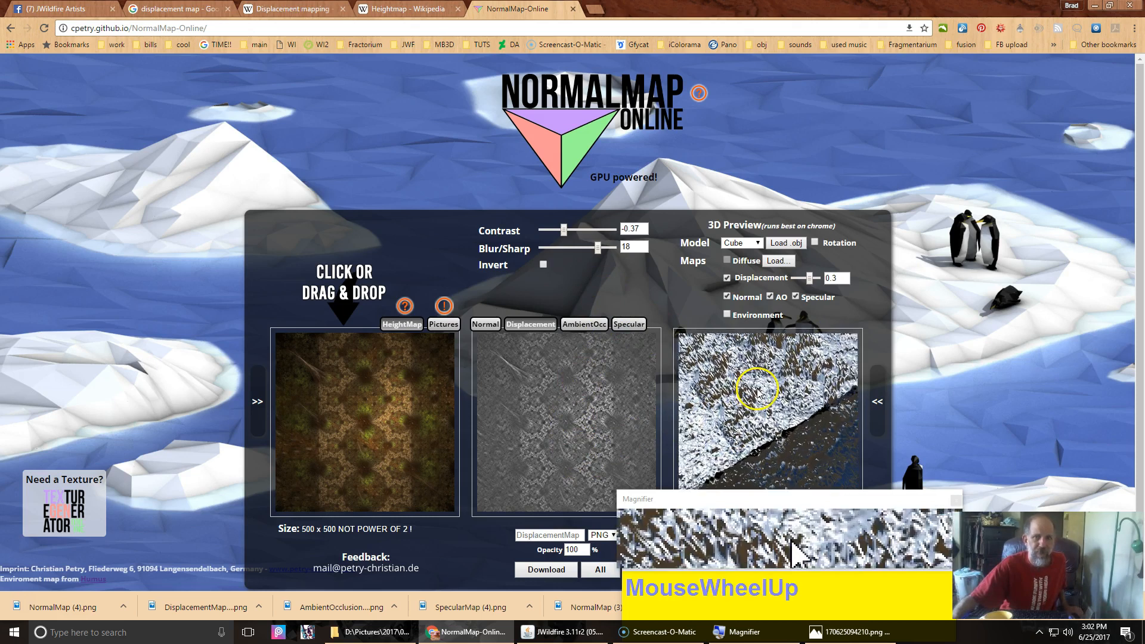
scroll(757, 393, down, 3)
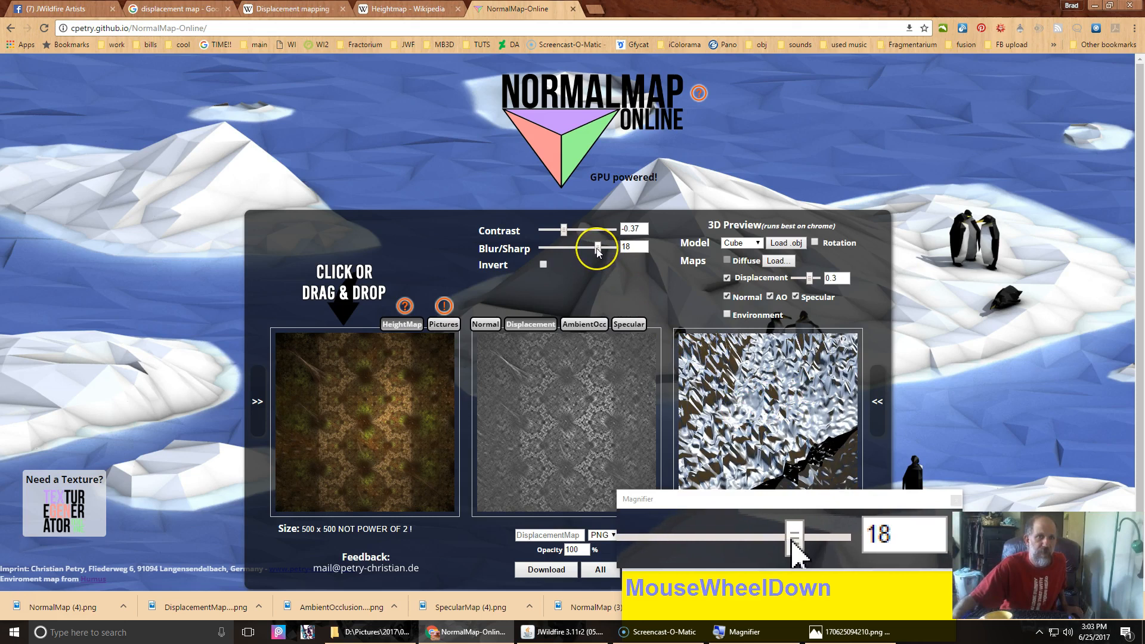
drag(598, 250, 561, 250)
click(485, 323)
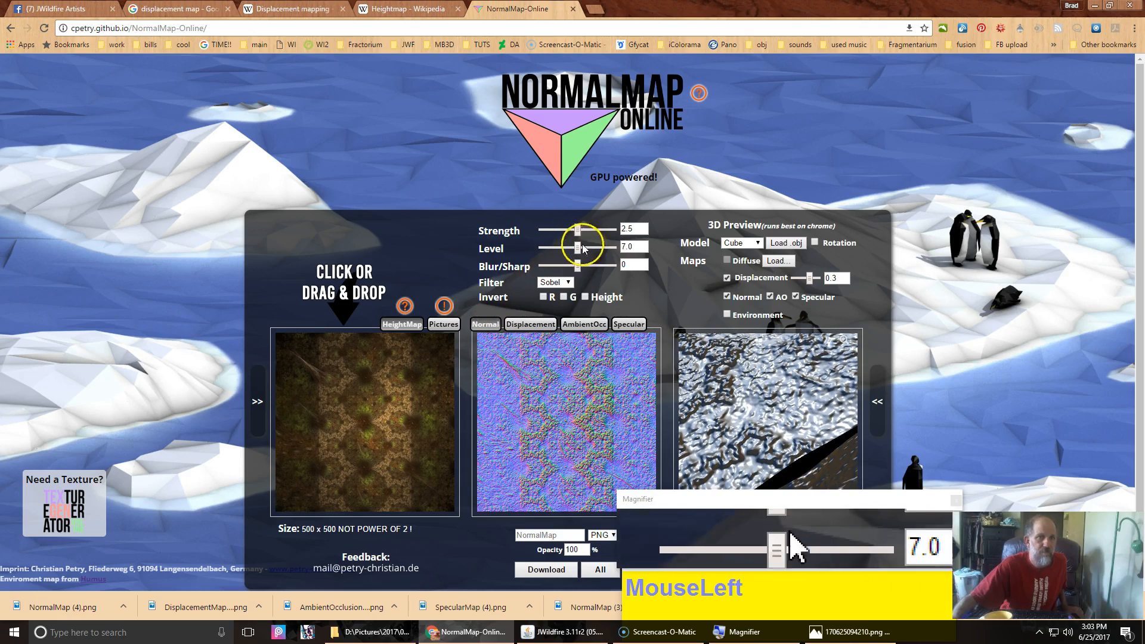
Step: Open the Displacement map, set Contrast to about 0.11 and Blur/Sharp to -5, and lower the preview displacement to 0.14
click(507, 325)
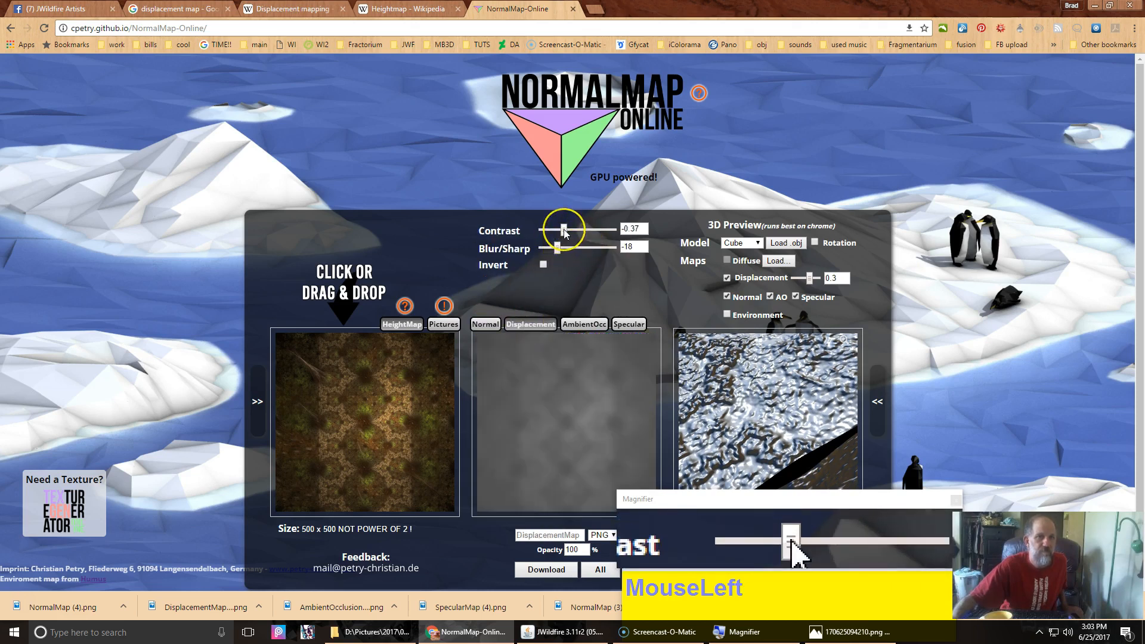
mouse_move(565, 232)
mouse_down()
mouse_move(577, 228)
mouse_move(563, 248)
mouse_move(573, 246)
mouse_up()
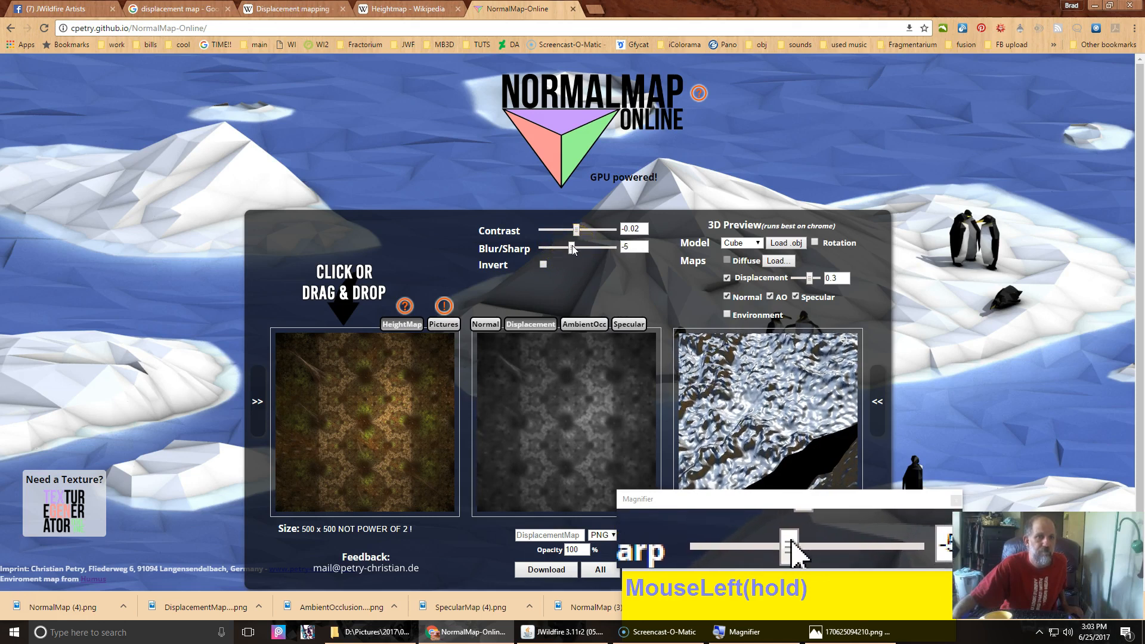
drag(576, 230, 583, 233)
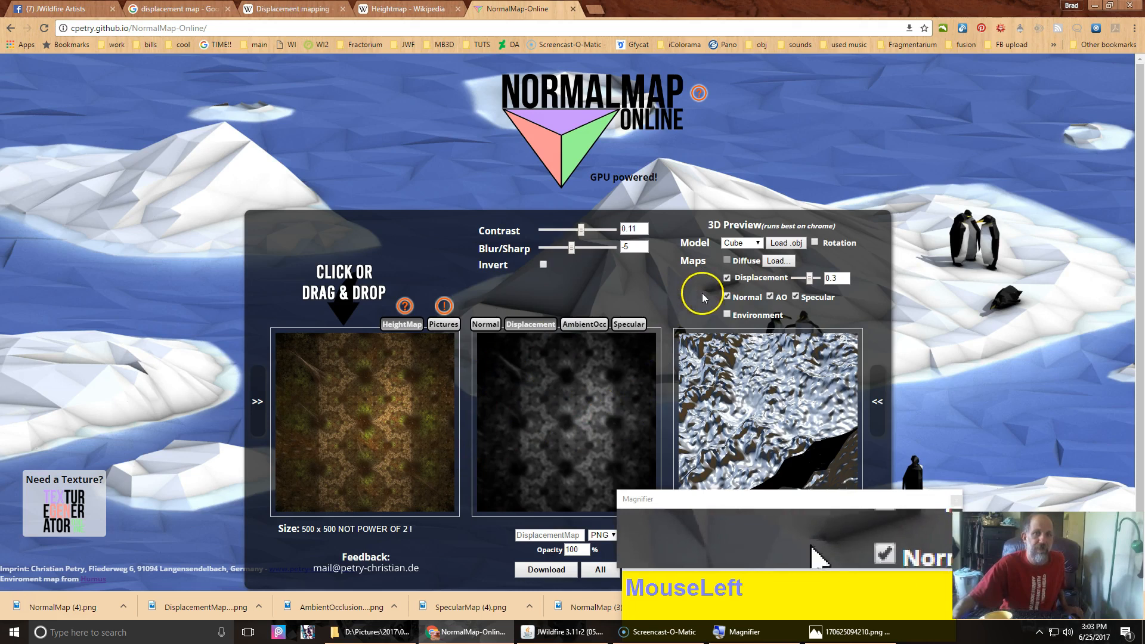
drag(810, 279, 809, 279)
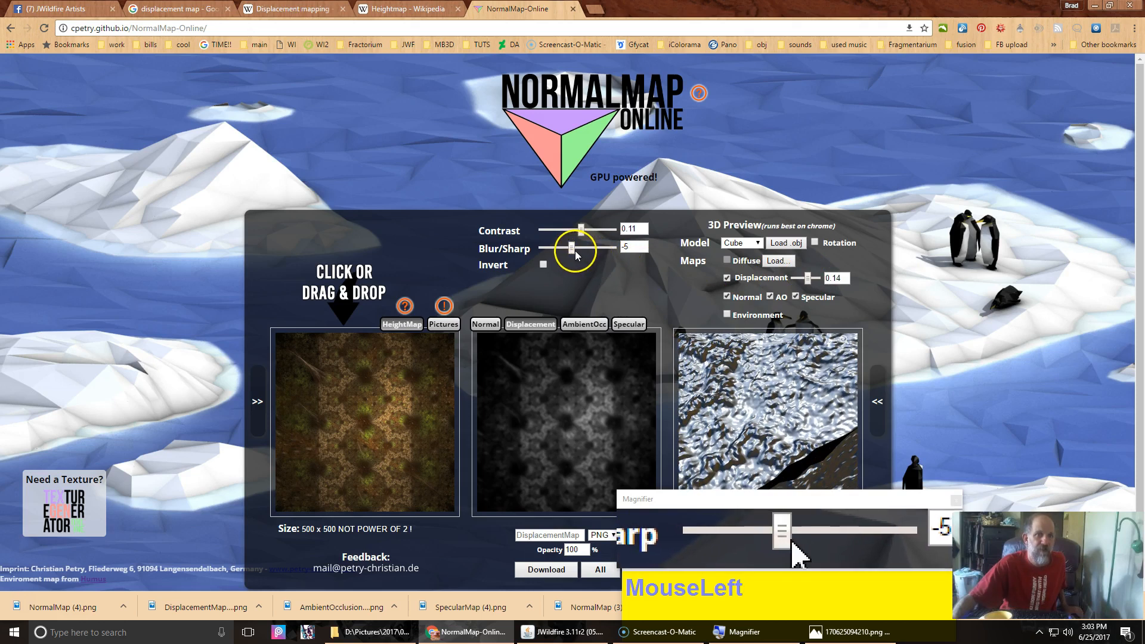
Step: Invert the displacement map and set its Contrast to 0.26 and Blur/Sharp to -8
click(543, 264)
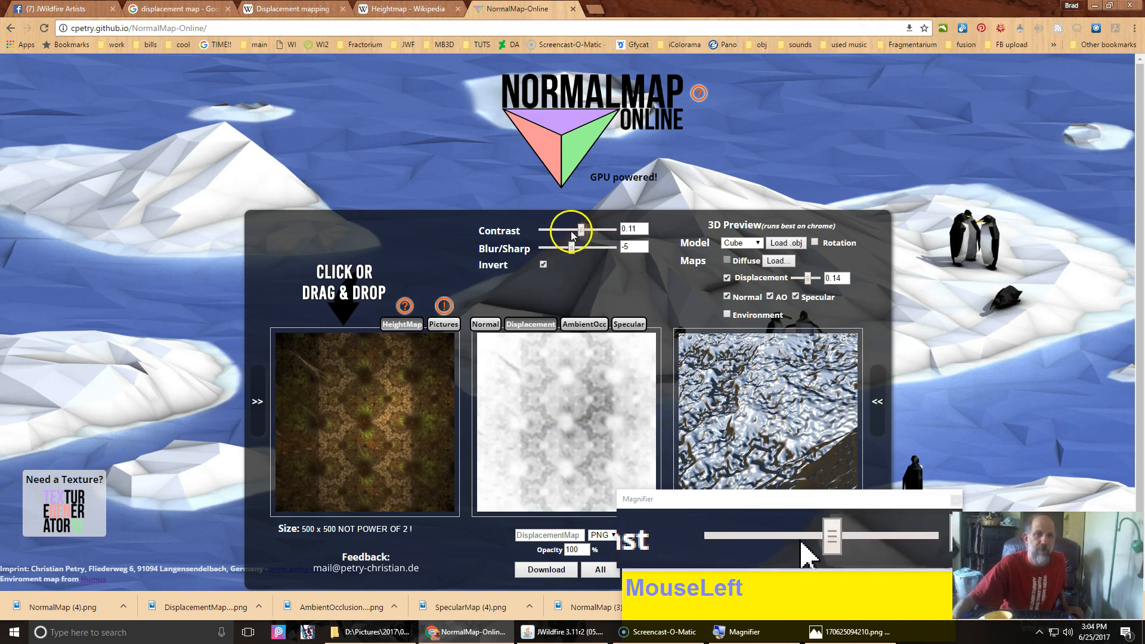
drag(583, 230, 570, 251)
click(571, 254)
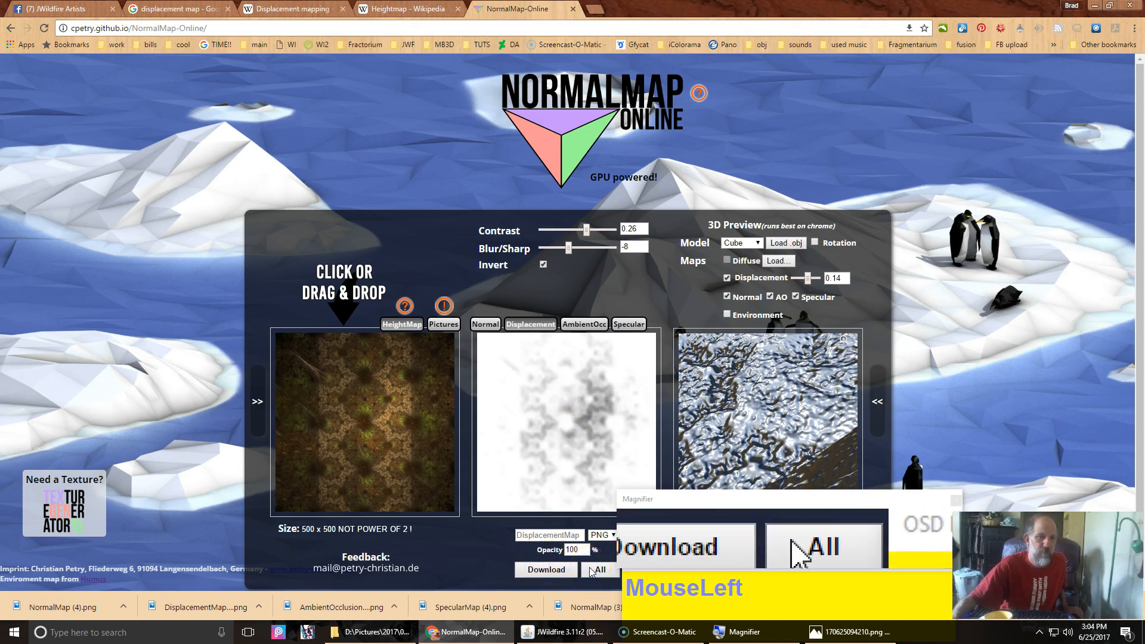
Step: Switch to the Ambient Occlusion map and adjust its Mean, Range and Strength sliders
click(584, 325)
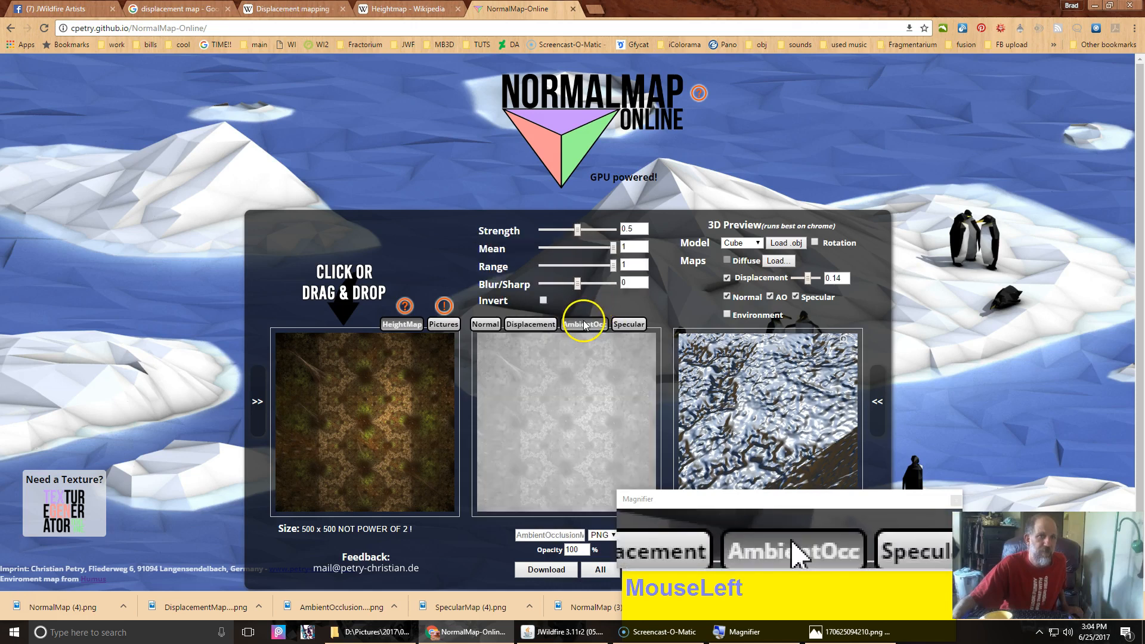
click(583, 248)
drag(579, 250, 600, 266)
click(582, 224)
Step: Switch to the Specular map, adjust its Range slider, and inspect the 3D preview
click(631, 325)
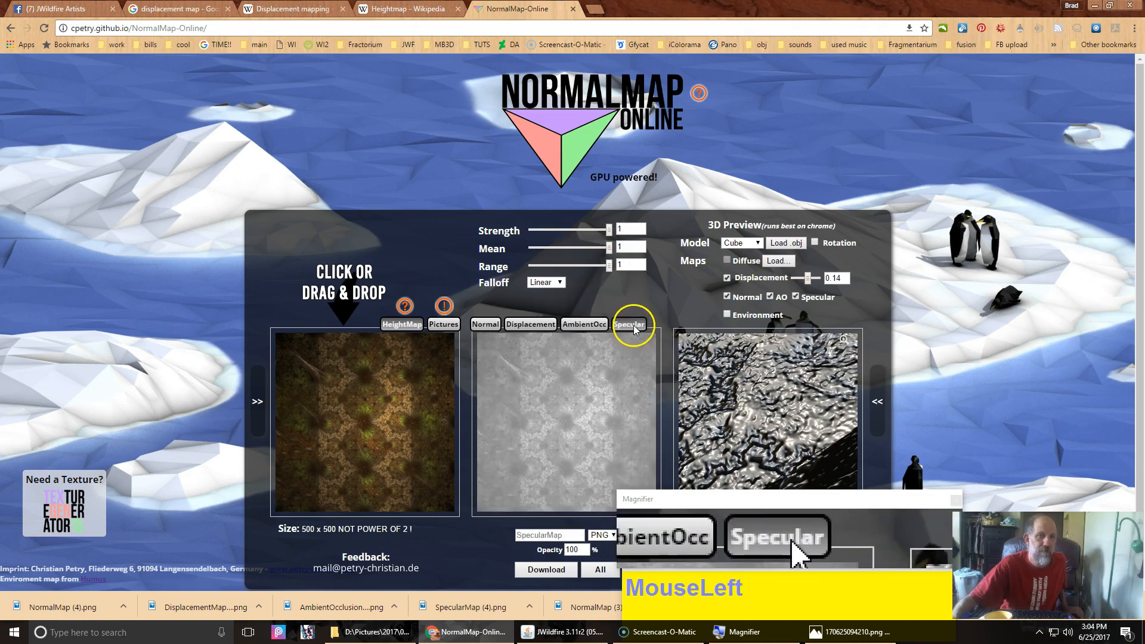
drag(610, 269, 583, 274)
drag(728, 402, 758, 409)
scroll(771, 405, down, 5)
Step: Turn off Invert on the displacement map and download all maps, saving each into New folder
click(522, 325)
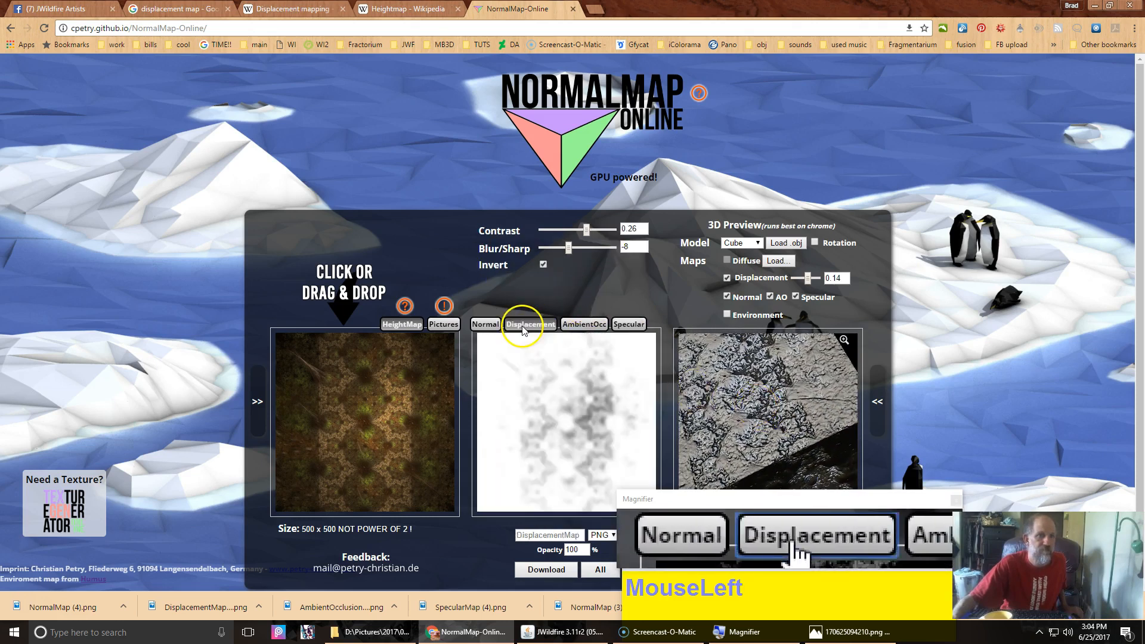
click(544, 264)
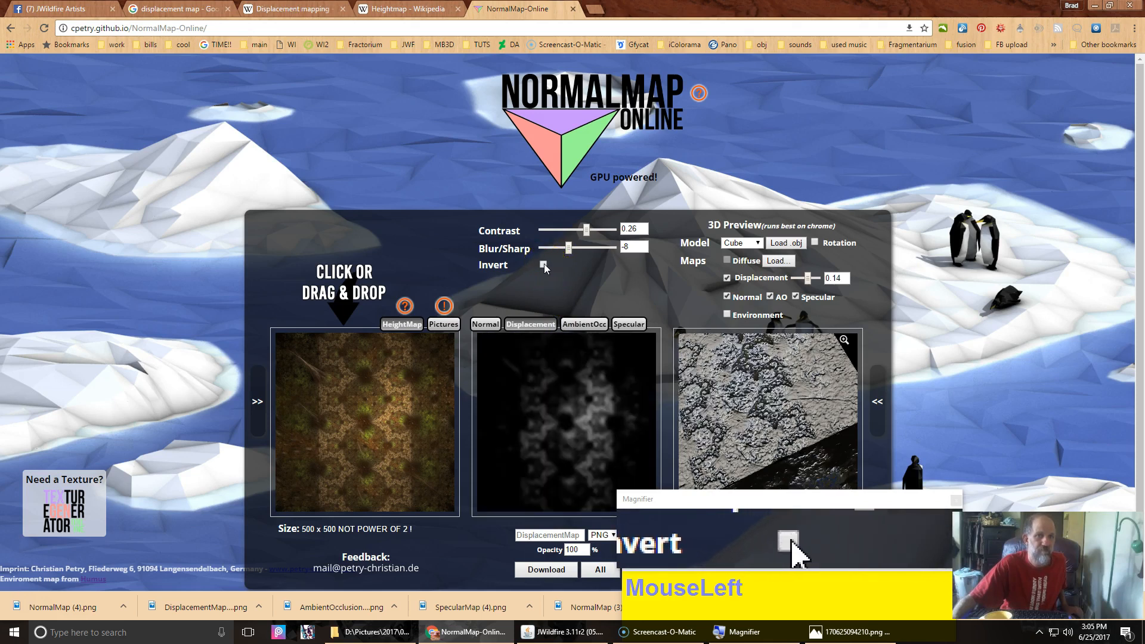
click(600, 574)
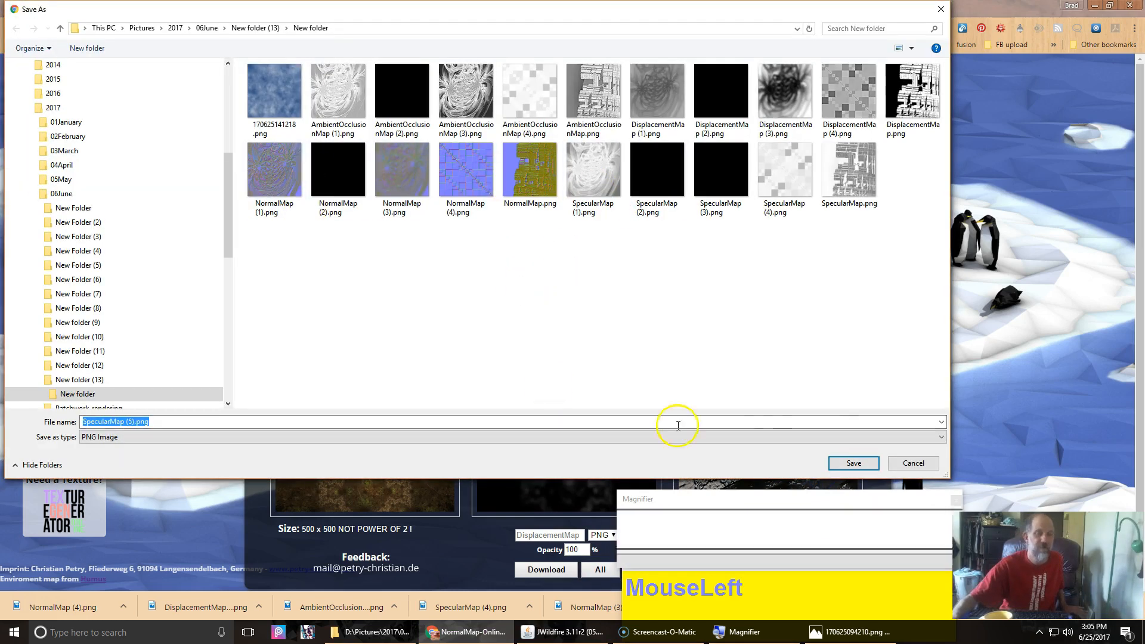
click(853, 464)
click(853, 464)
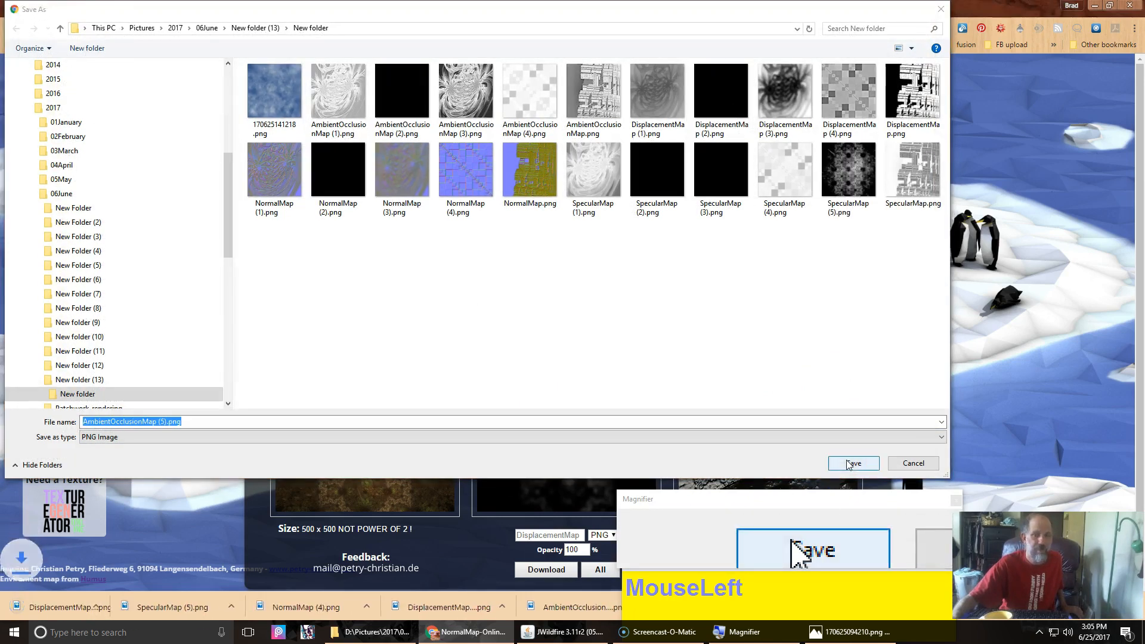
click(853, 464)
click(853, 464)
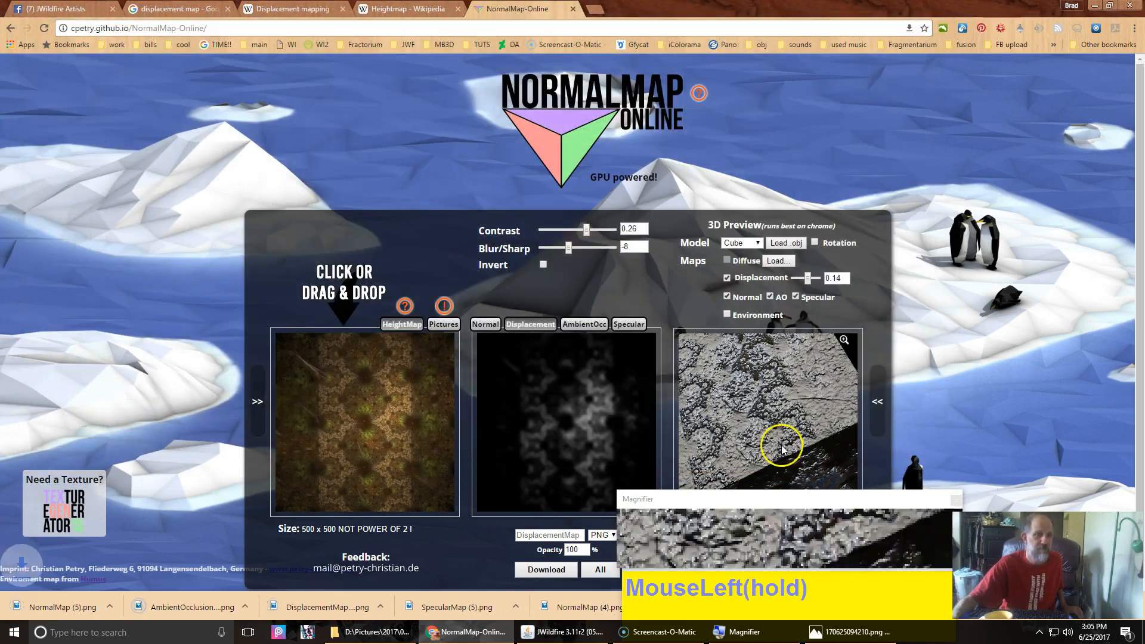
Step: In JWildfire, set plane_wf's displ_map_filename to DisplacementMap (5).png from New folder
drag(782, 448, 617, 597)
click(568, 621)
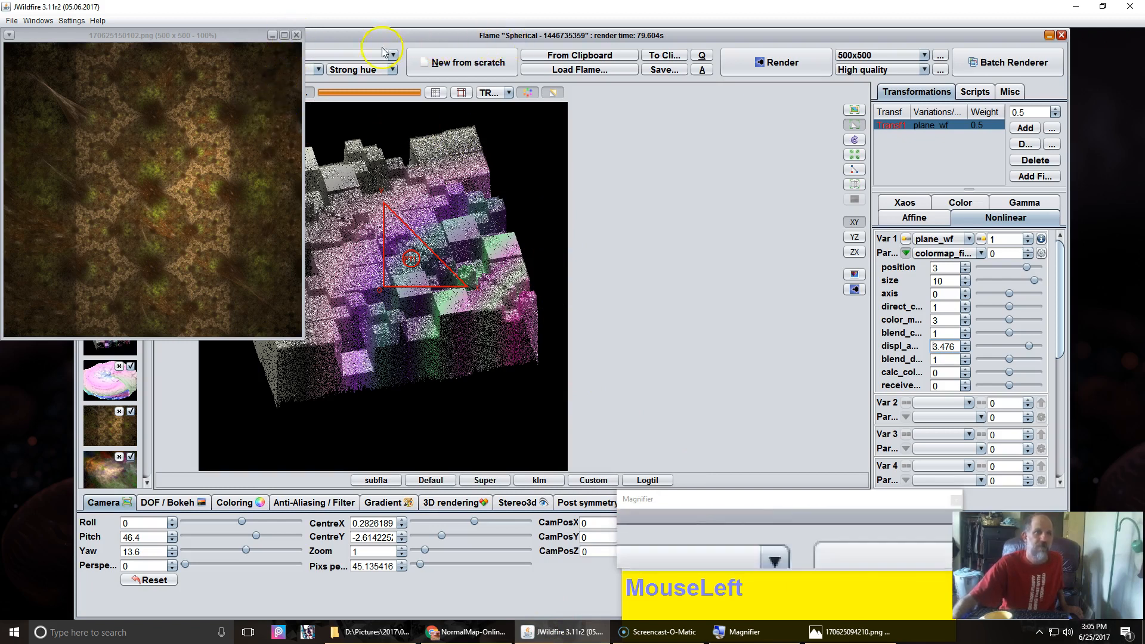
click(215, 129)
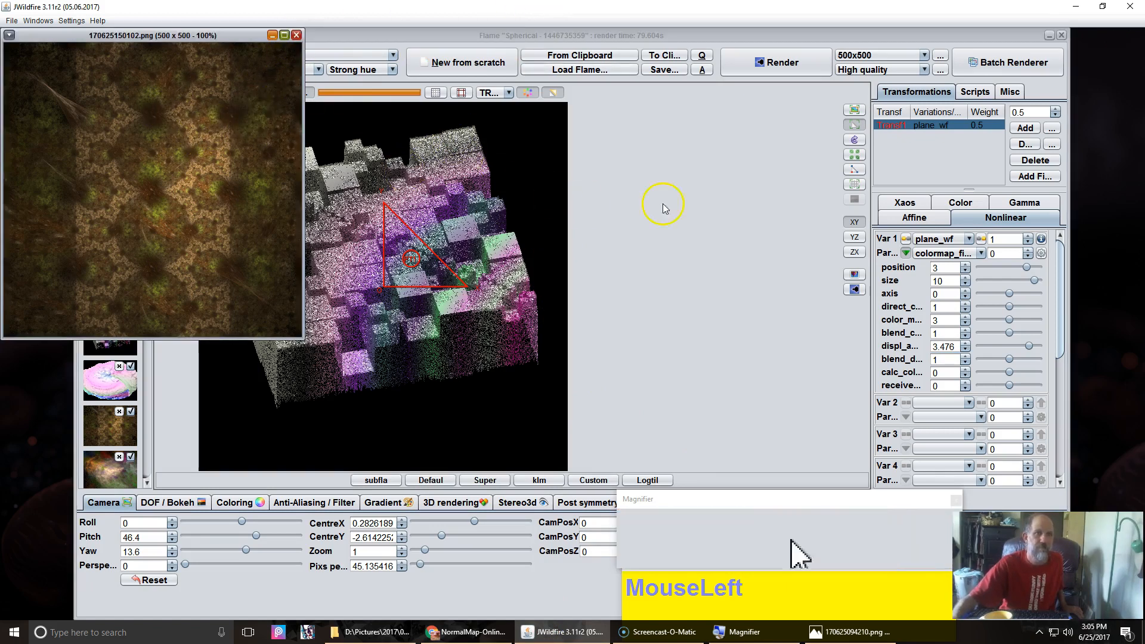
click(705, 203)
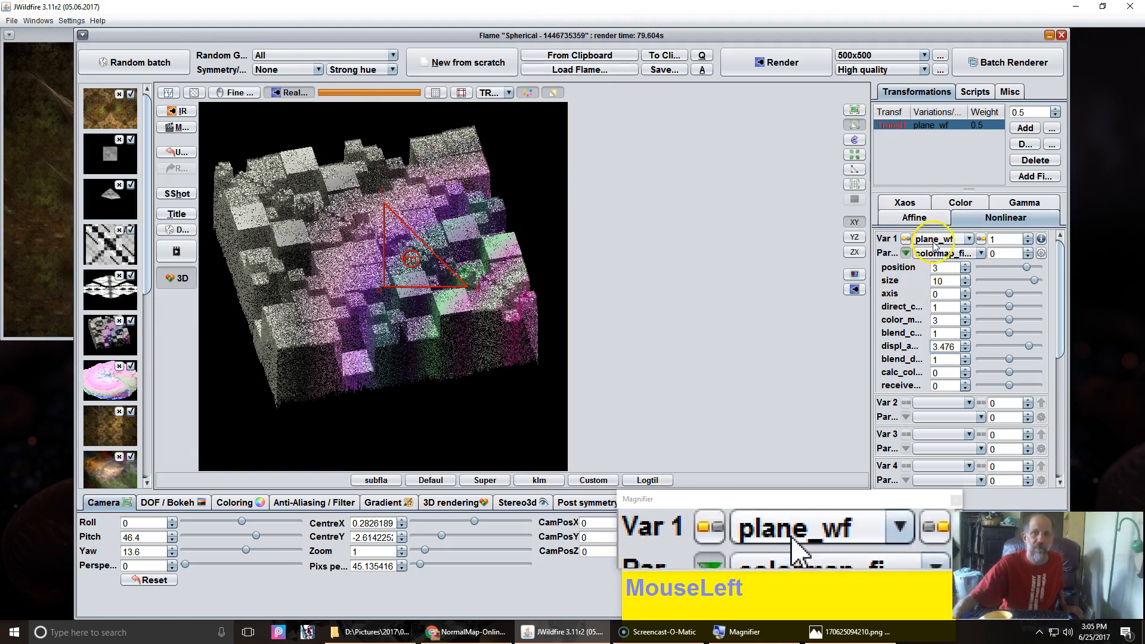
click(939, 255)
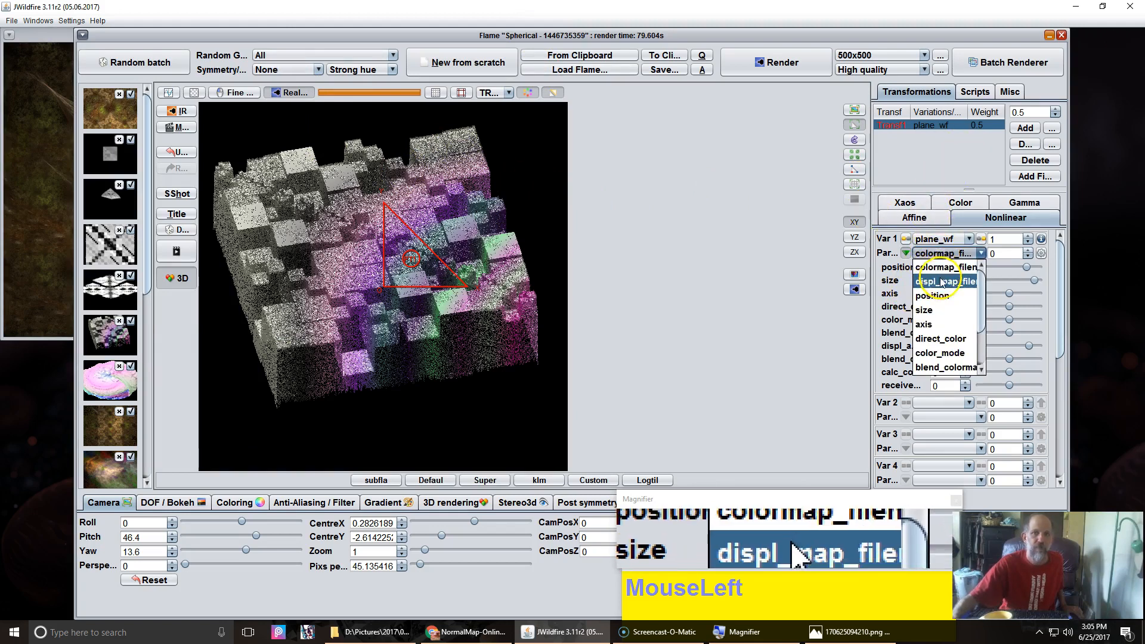
click(942, 281)
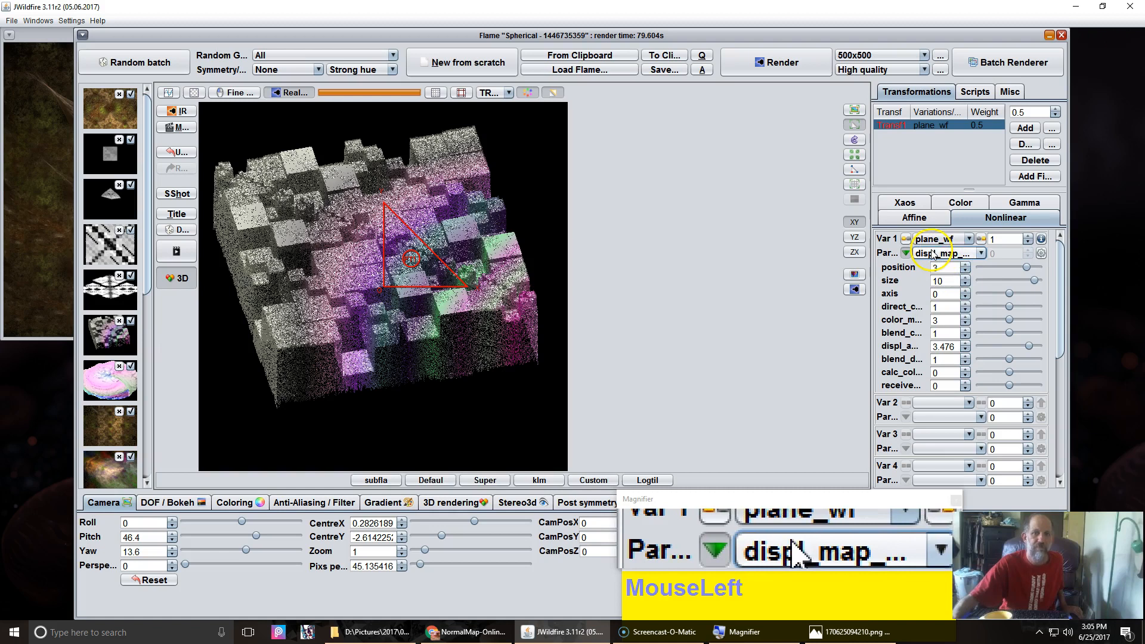
click(1041, 254)
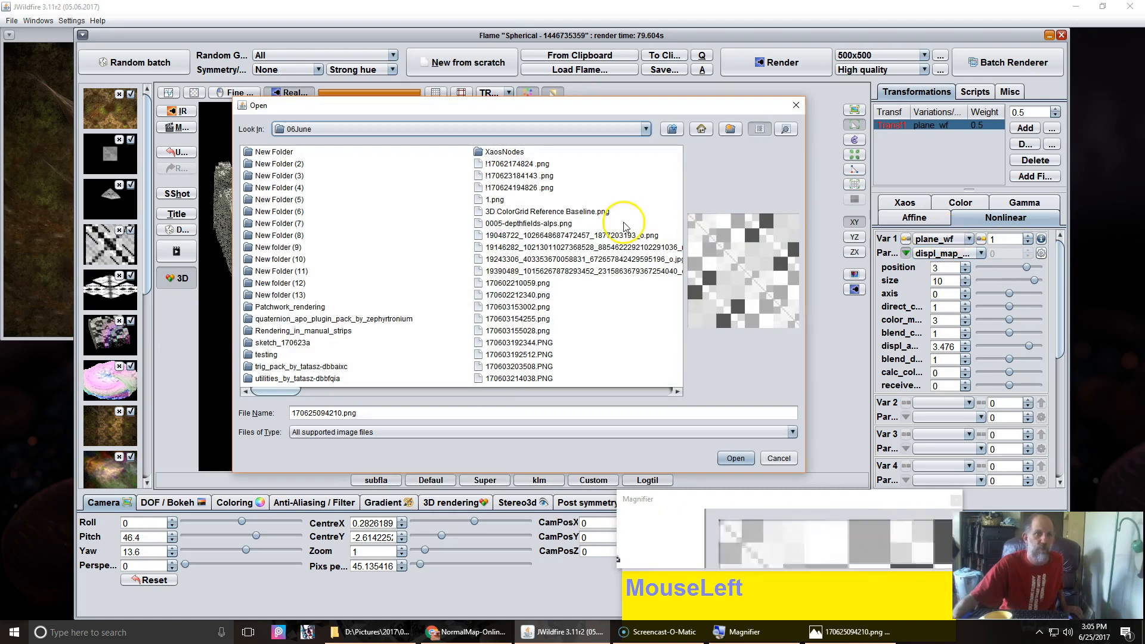
double_click(280, 296)
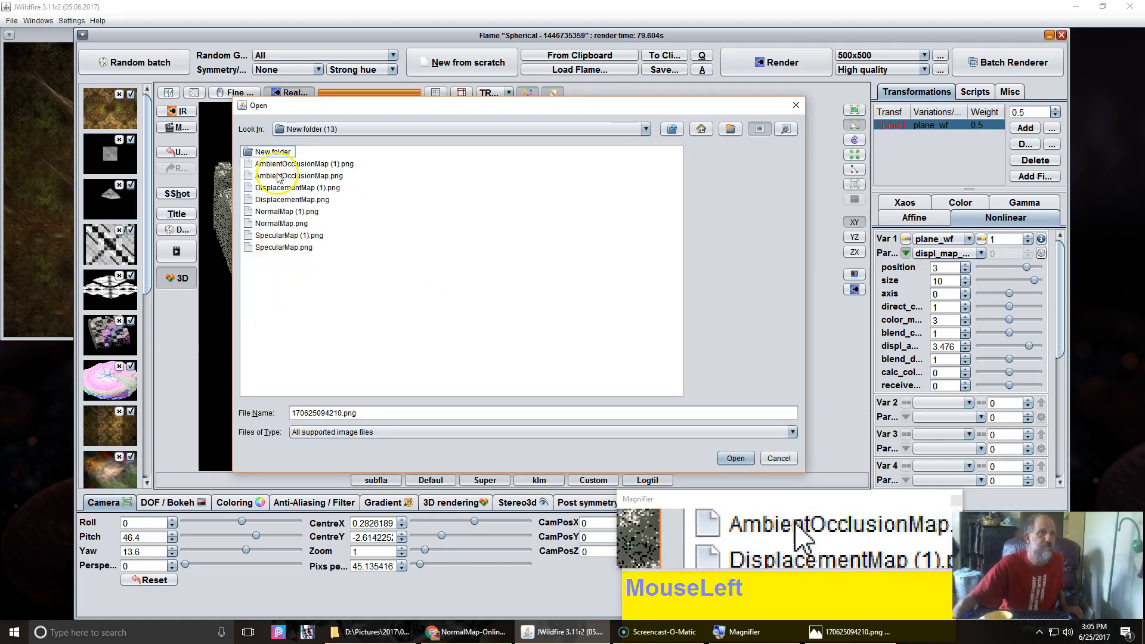
double_click(275, 152)
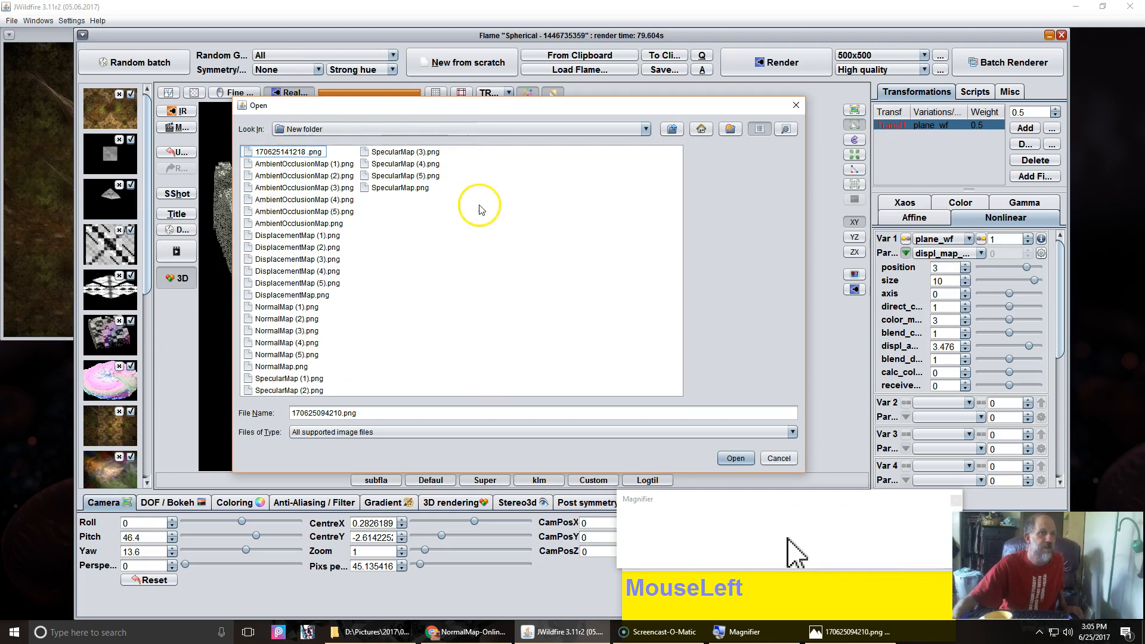
click(280, 285)
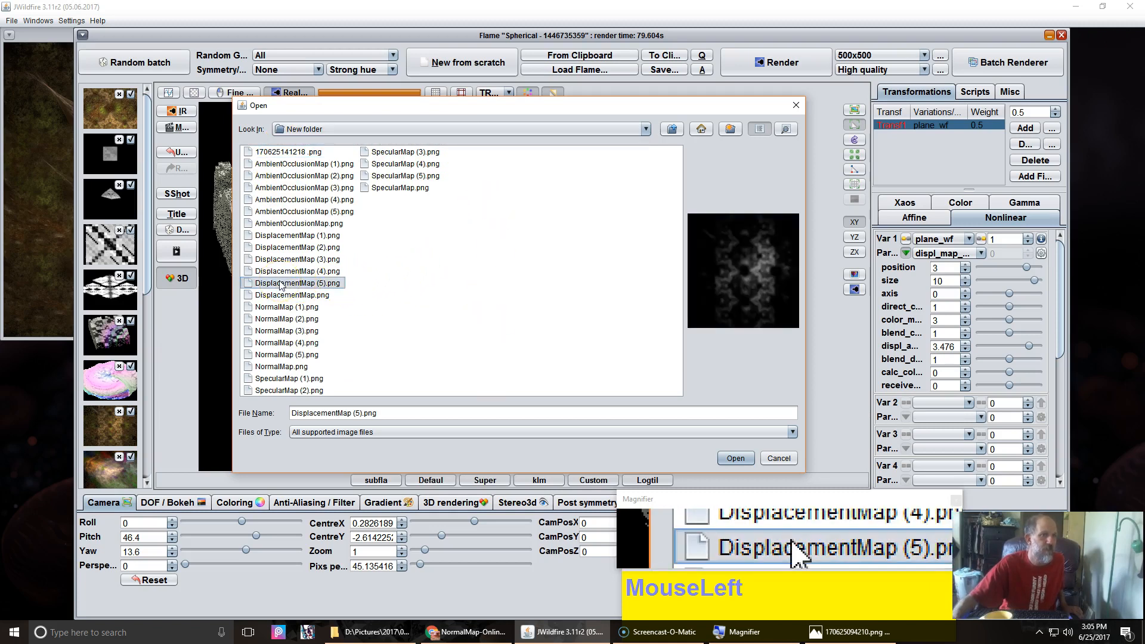
click(734, 458)
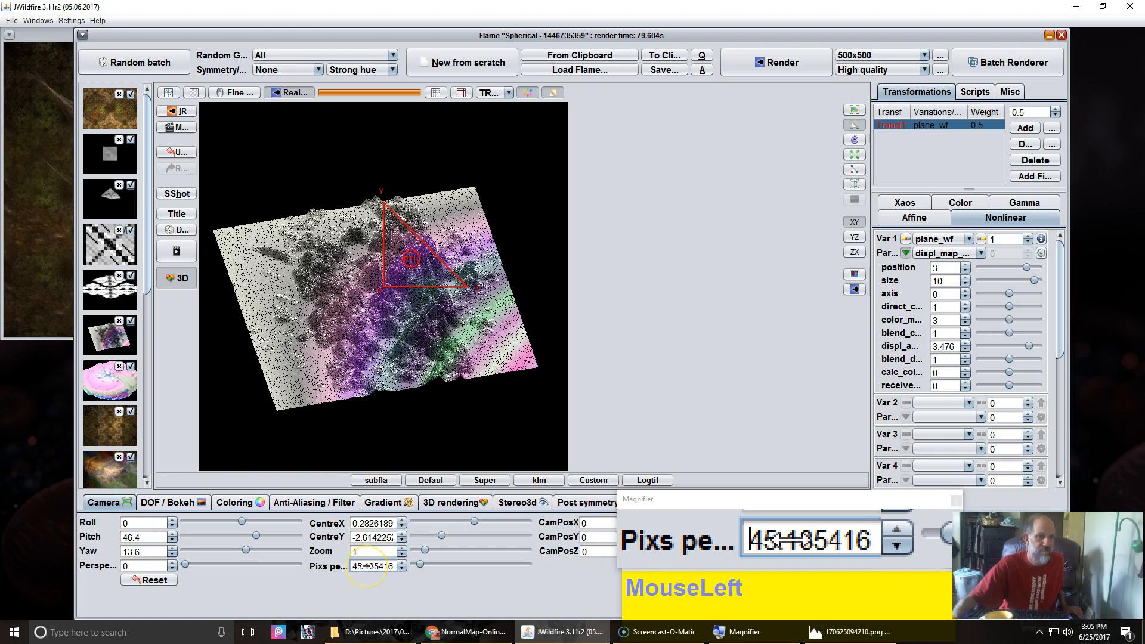
Step: Set plane_wf's colormap_filename to the image 170608193331.png from the 06June folder
drag(358, 566, 30, 546)
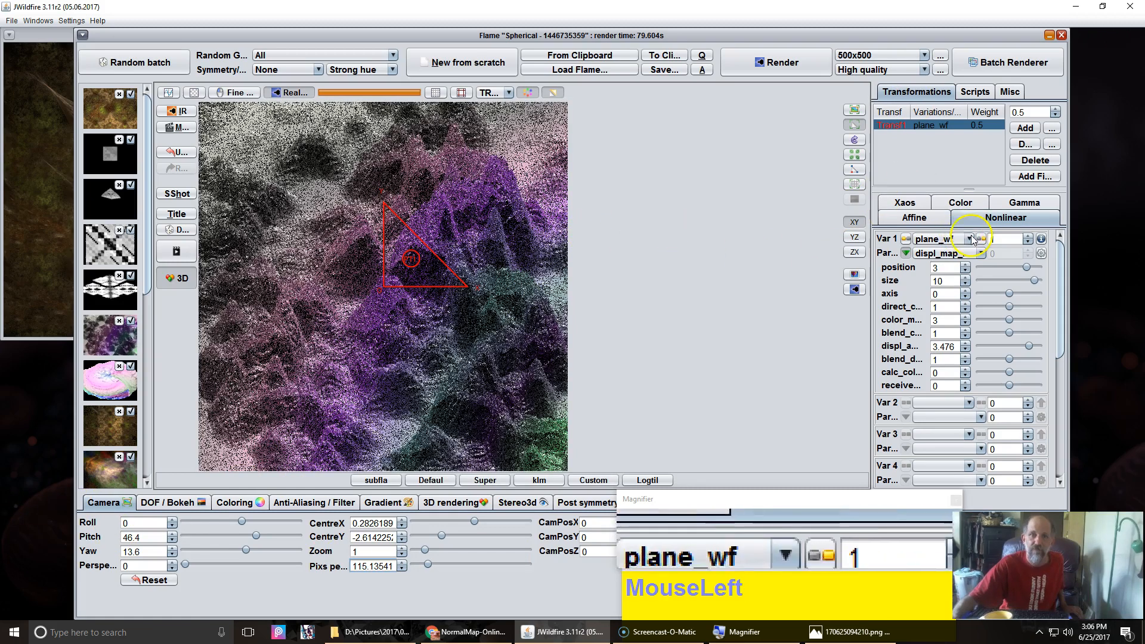
click(947, 253)
click(943, 266)
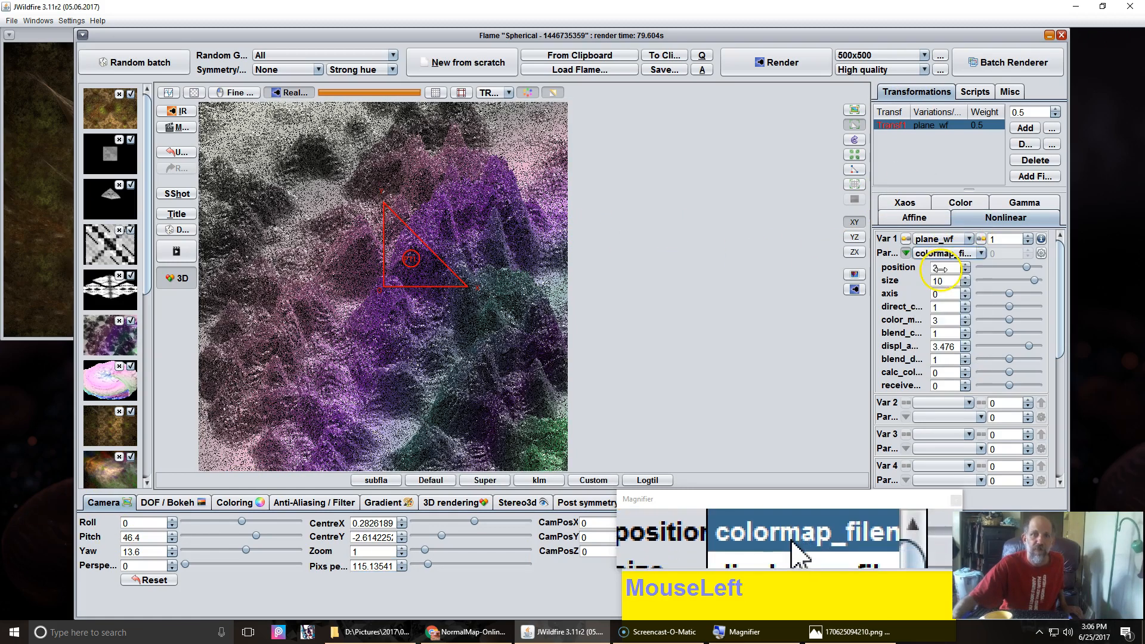
click(1041, 253)
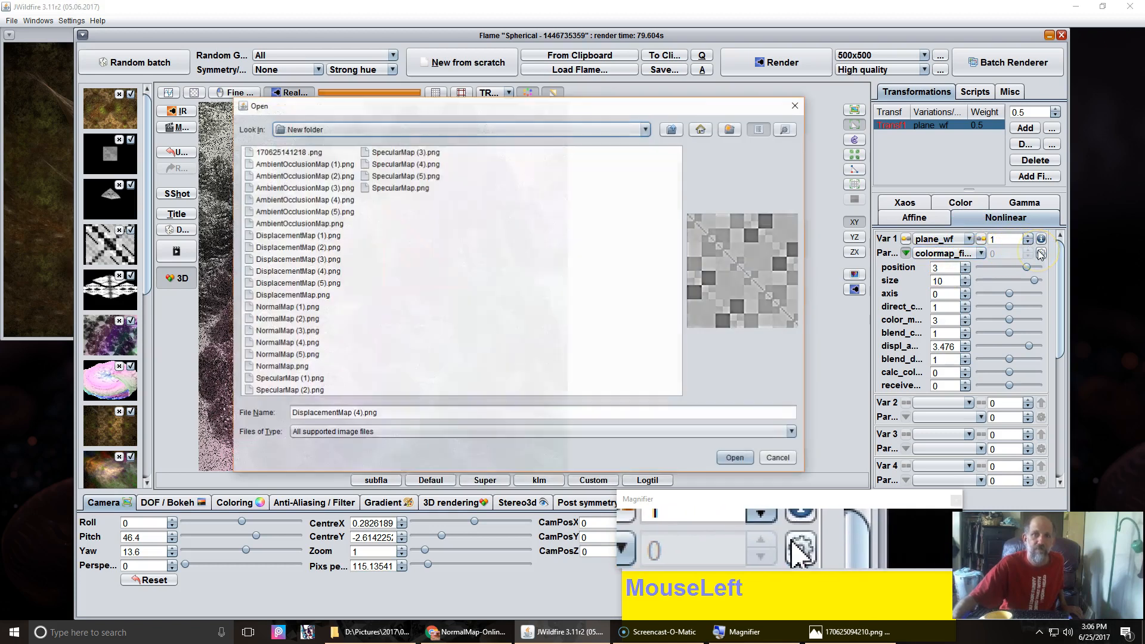
click(675, 130)
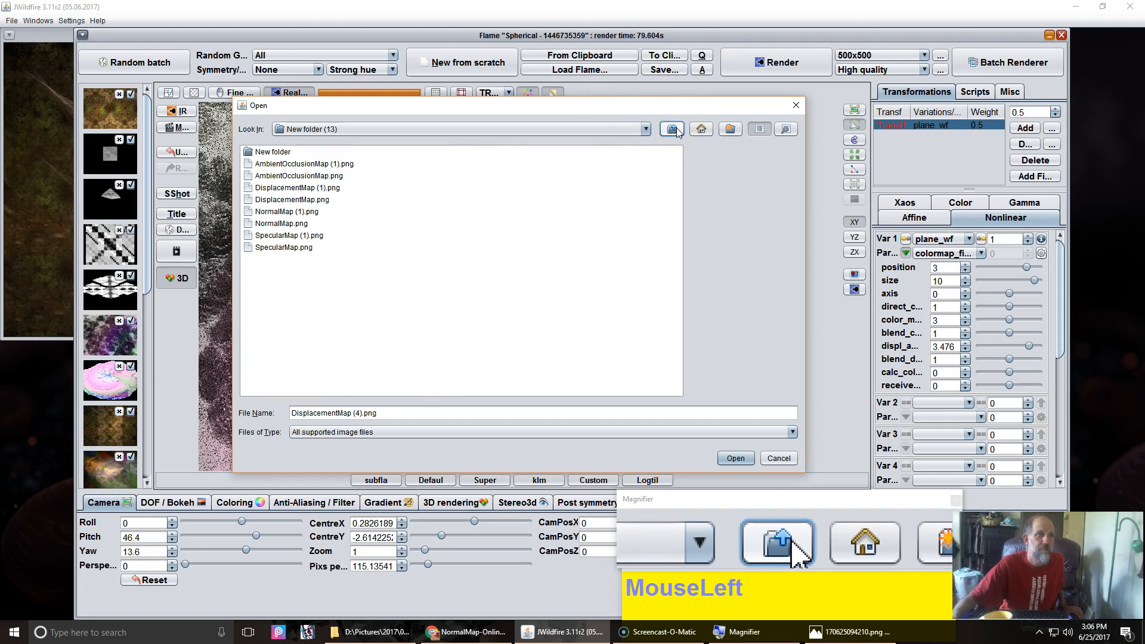
click(674, 130)
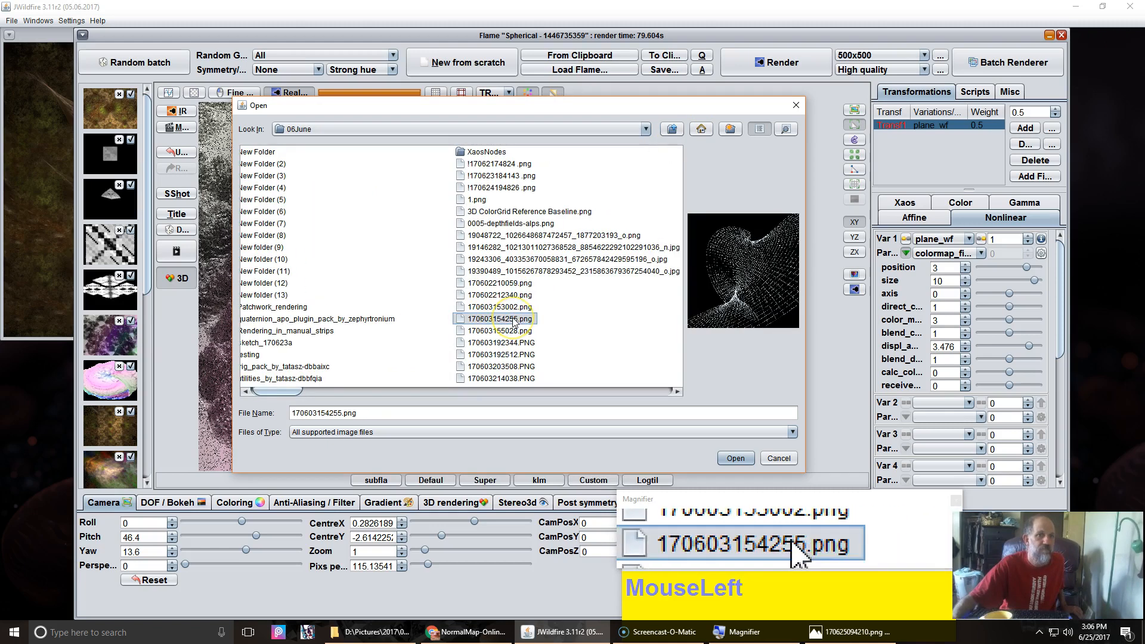
scroll(515, 322, down, 3)
click(505, 284)
click(504, 241)
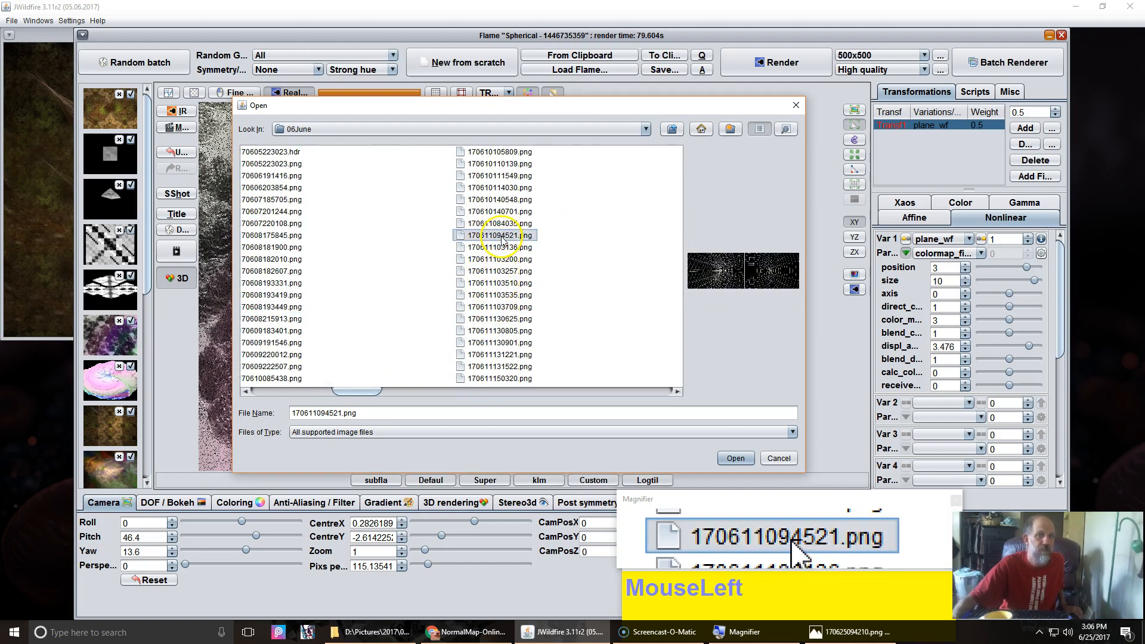
click(500, 212)
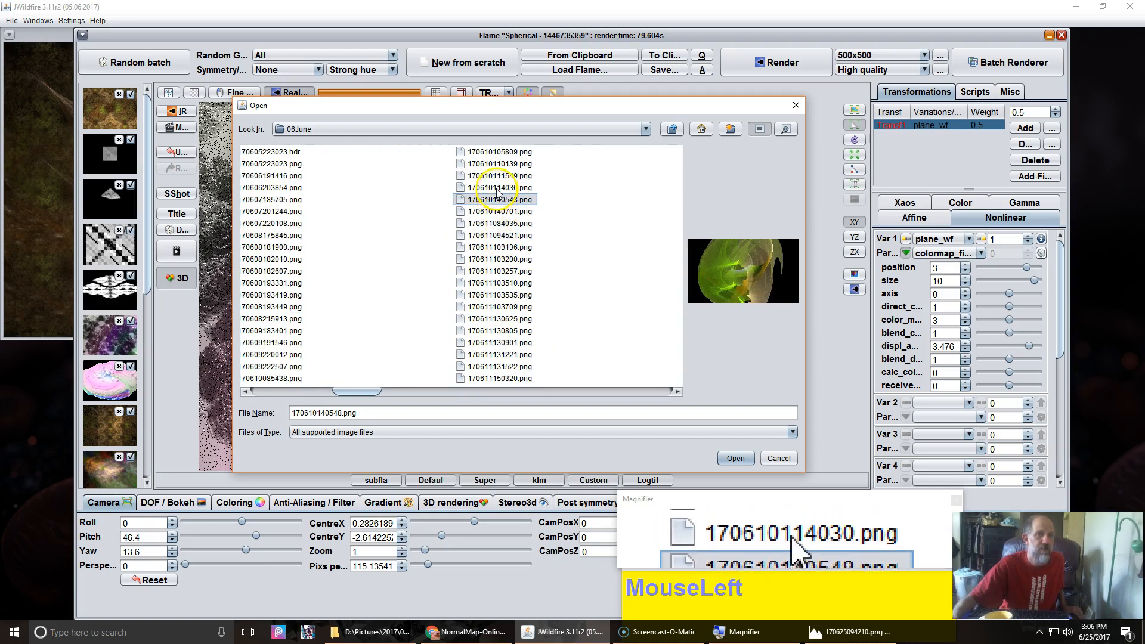
click(498, 188)
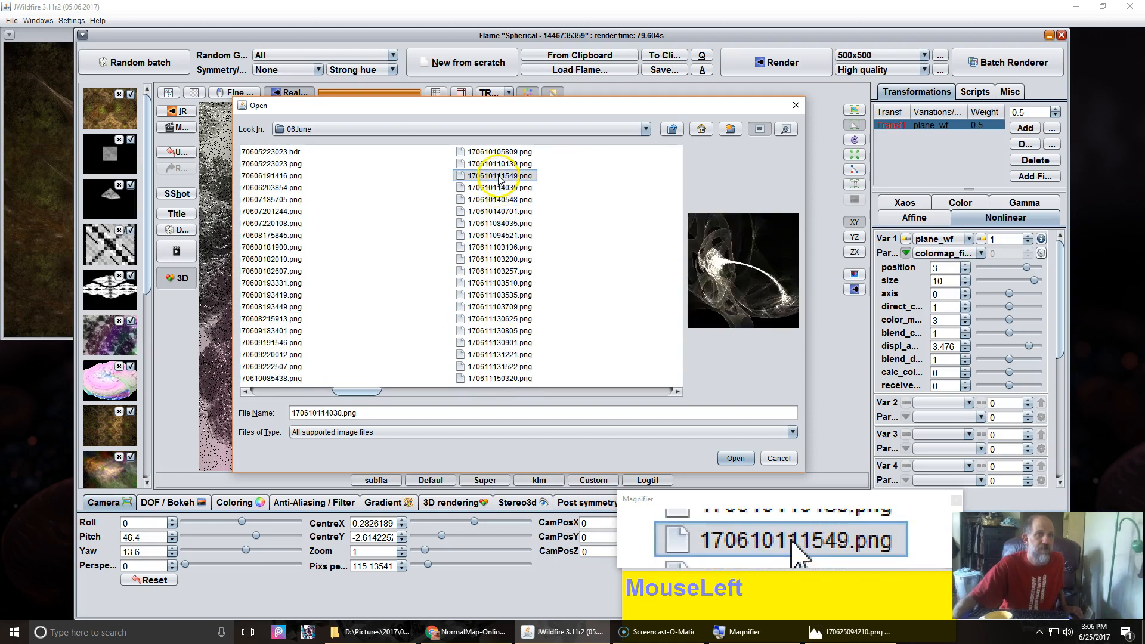
click(284, 284)
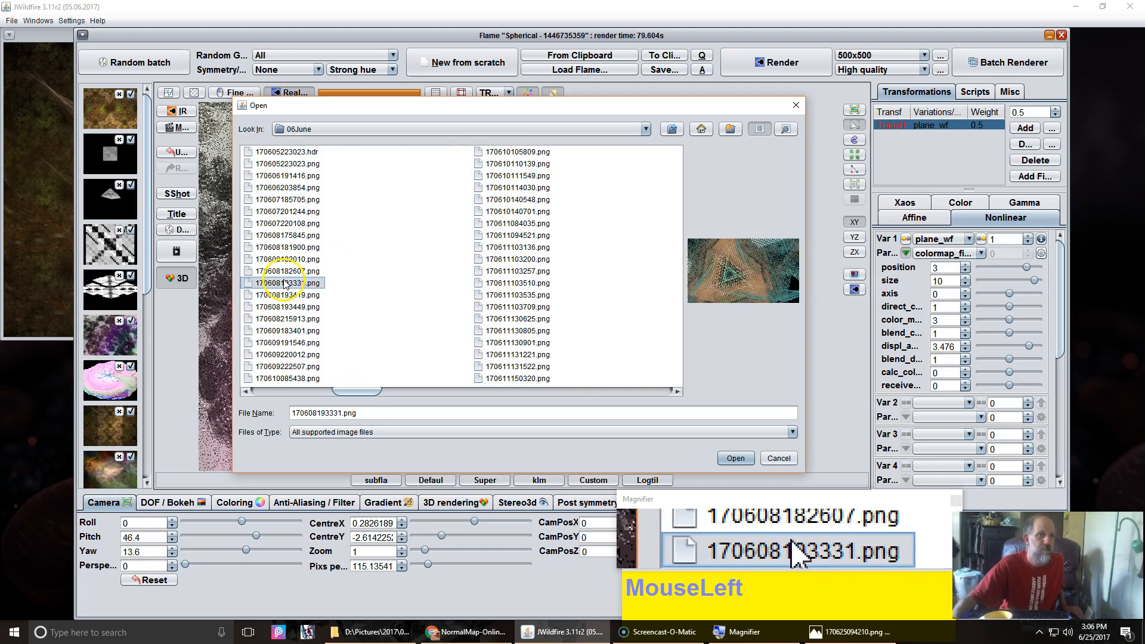
click(738, 459)
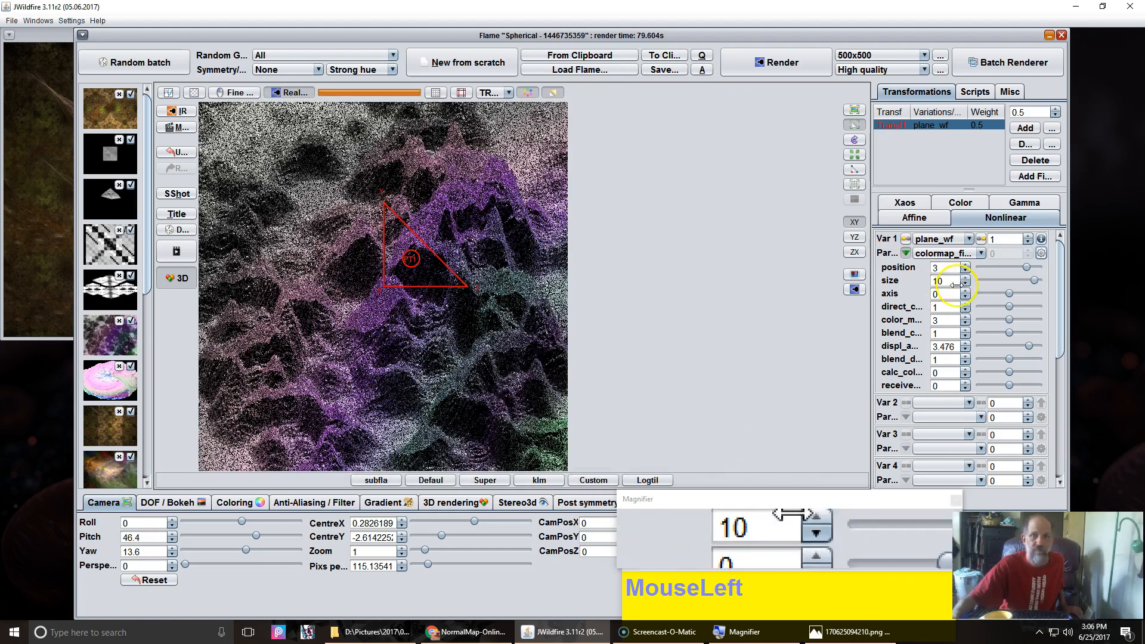
Step: Lower plane_wf's color_mode value step by step to compare the coloring
click(965, 323)
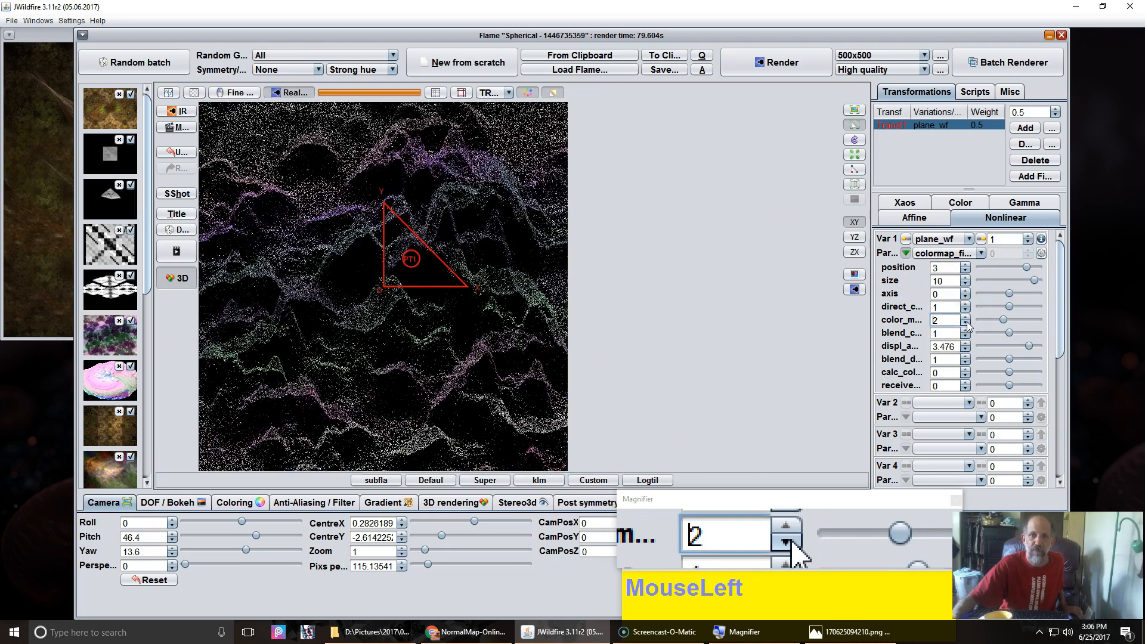
click(965, 323)
click(965, 324)
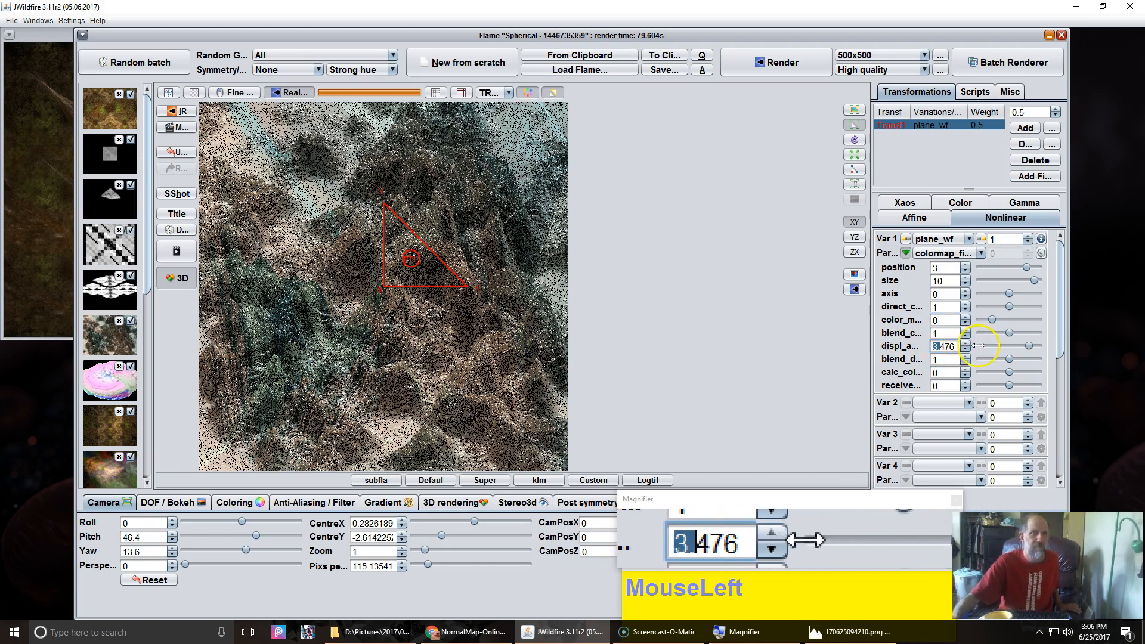
Step: Raise plane_wf's displ_amount to about 3.972 and tilt the camera to pitch 57.2 and yaw 24.4
drag(979, 346, 1015, 346)
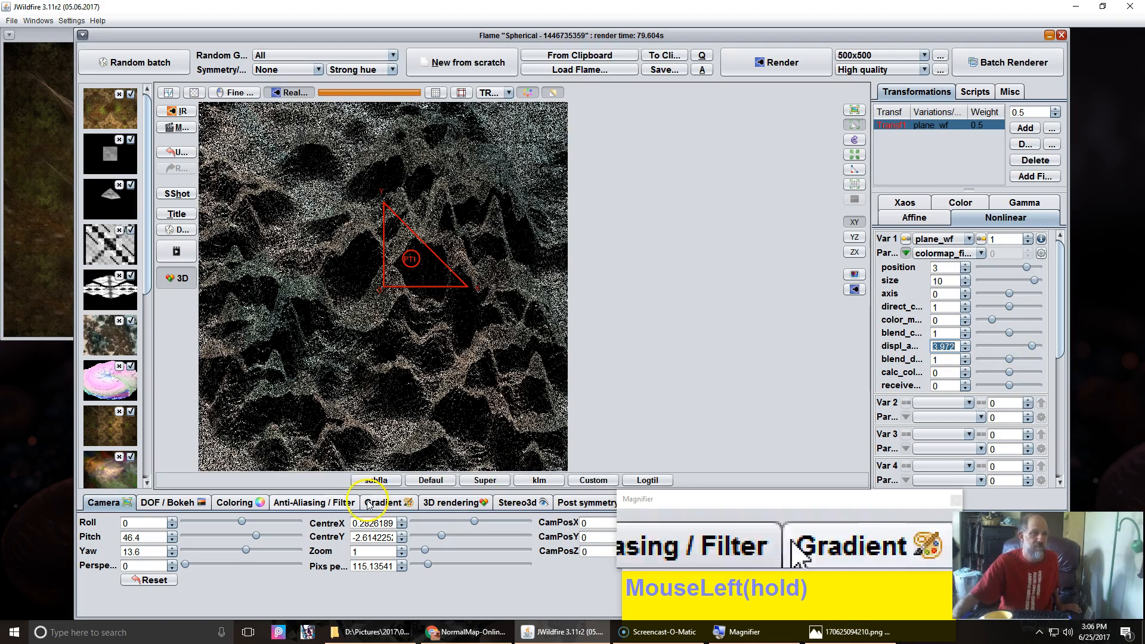
drag(149, 539, 417, 396)
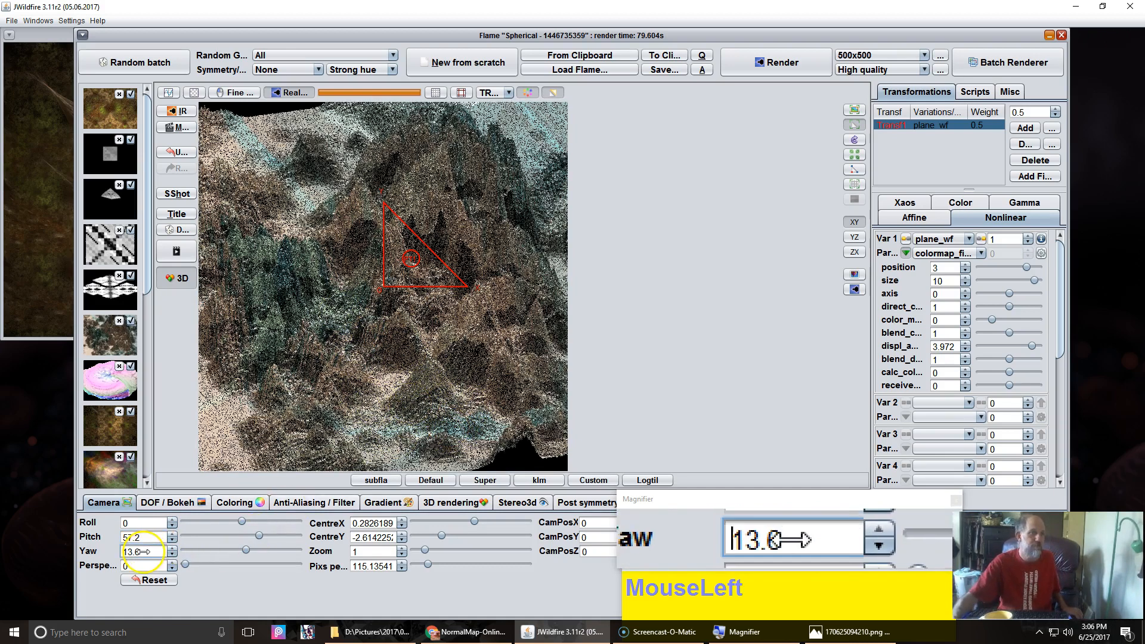
drag(151, 552, 157, 552)
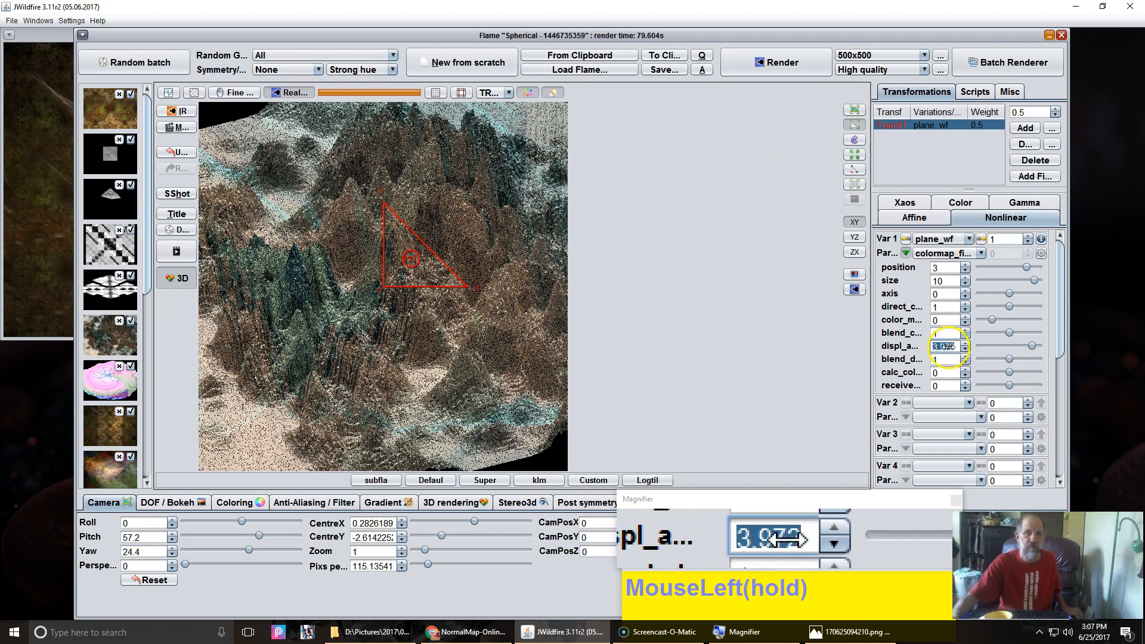
Step: Set displ_amount to about -3.132 and render the preview
drag(578, 316, 620, 553)
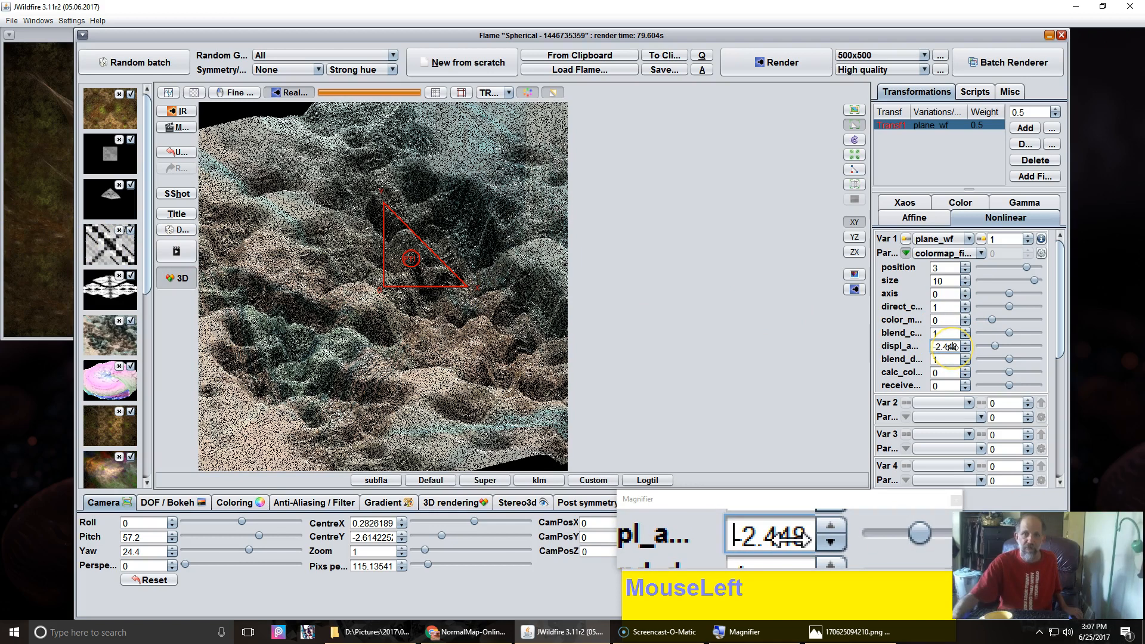
drag(953, 347, 855, 348)
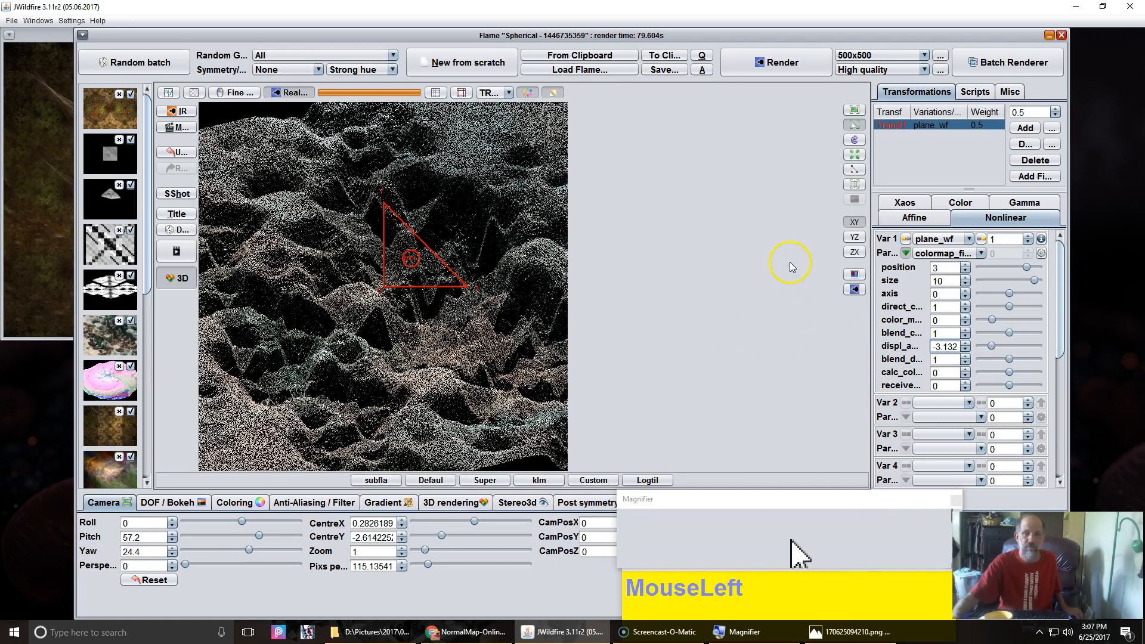
click(855, 290)
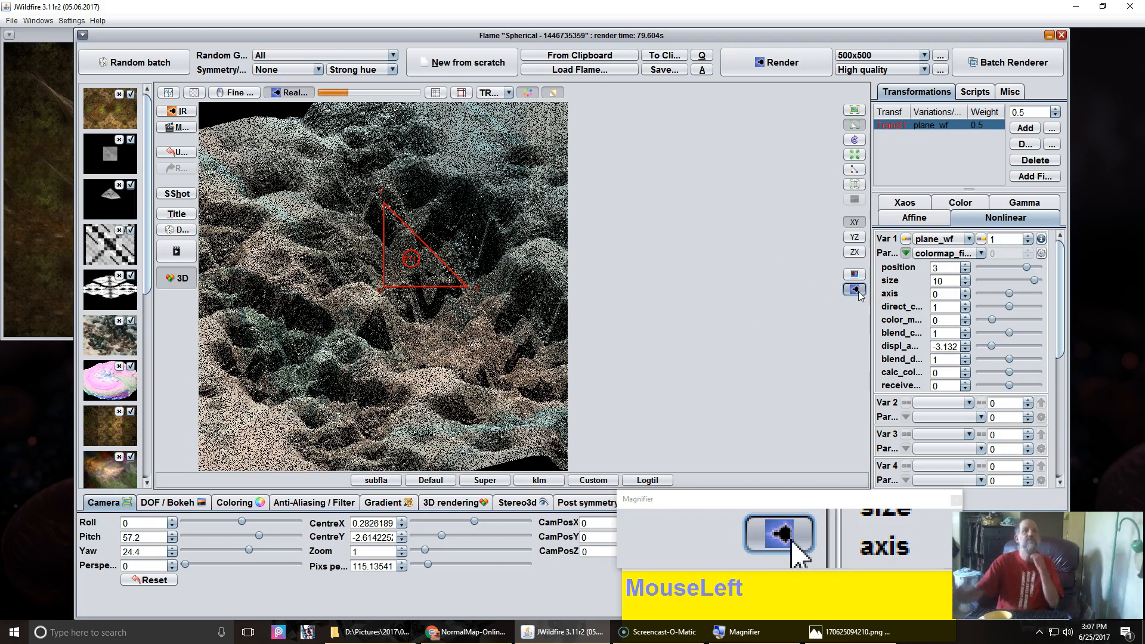
click(860, 291)
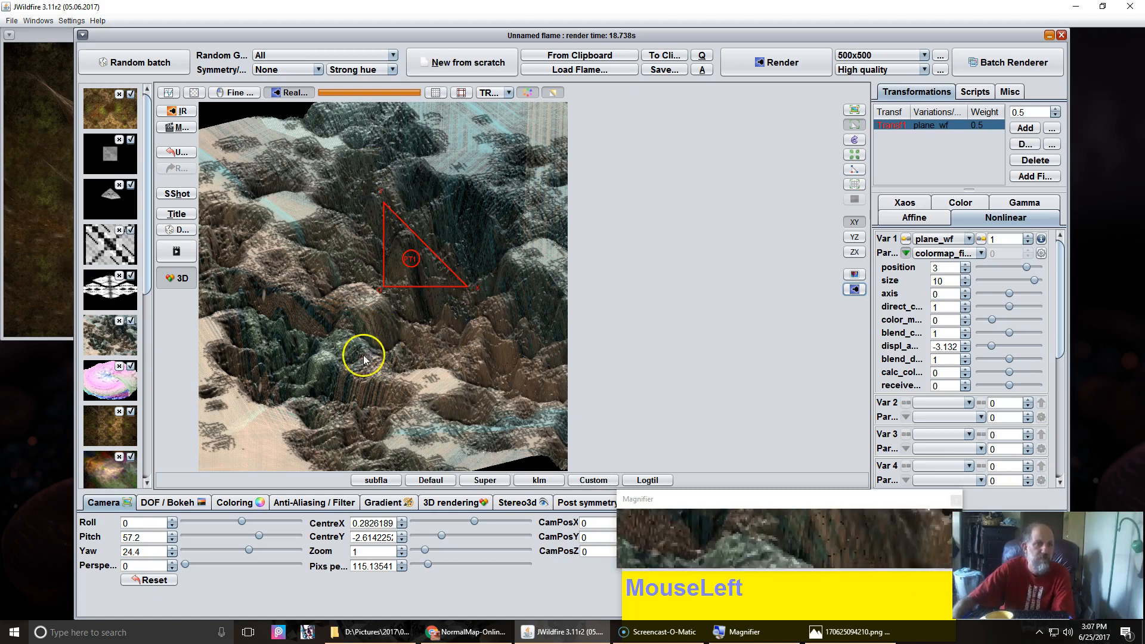
Step: Load the pink parplot2d_wf flame from the thumbnails and select its displ_map_filename parameter
click(105, 391)
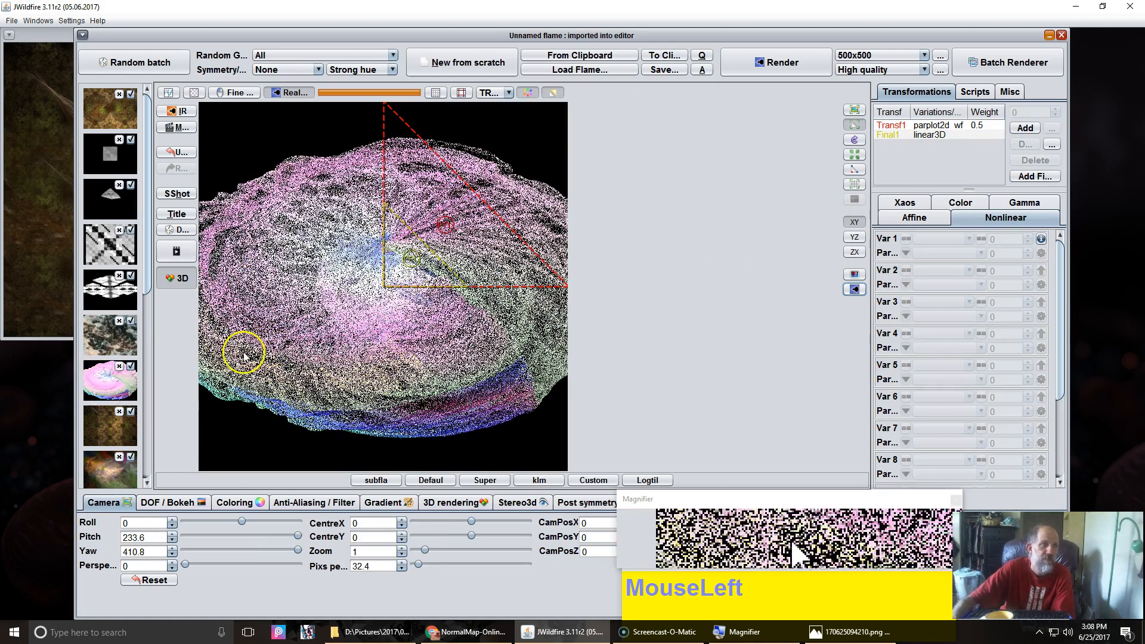
click(938, 127)
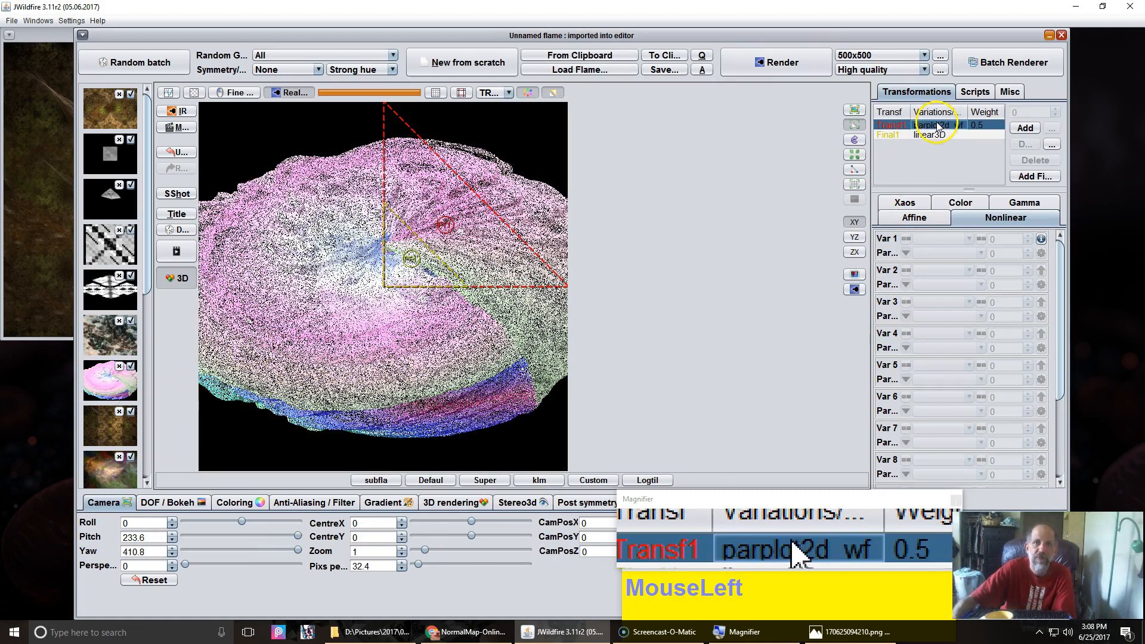
click(934, 254)
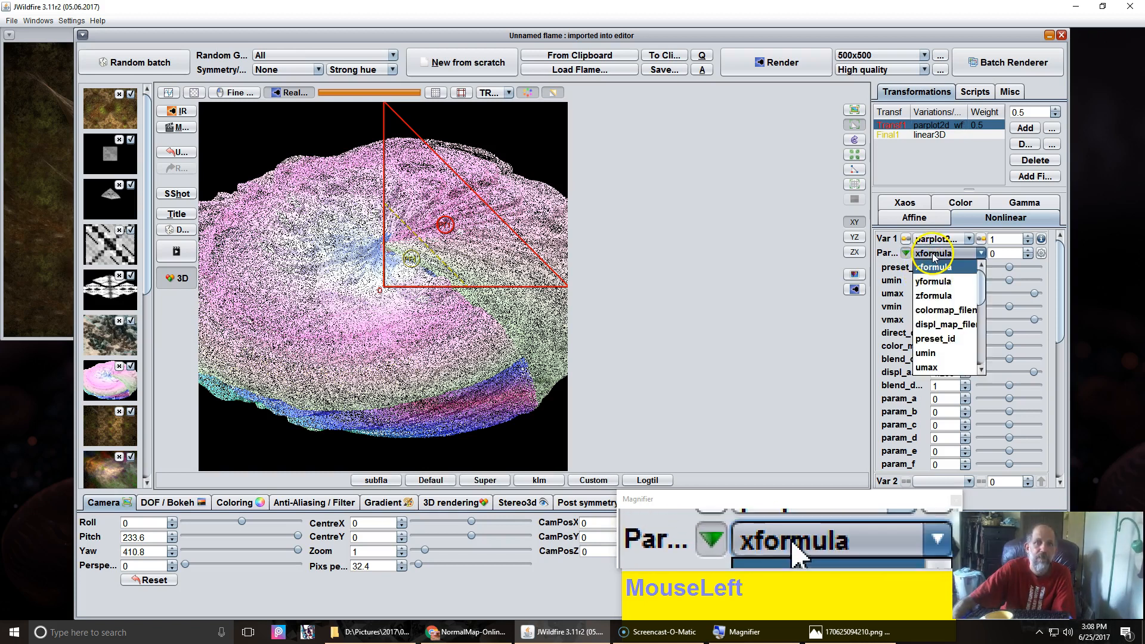
click(945, 325)
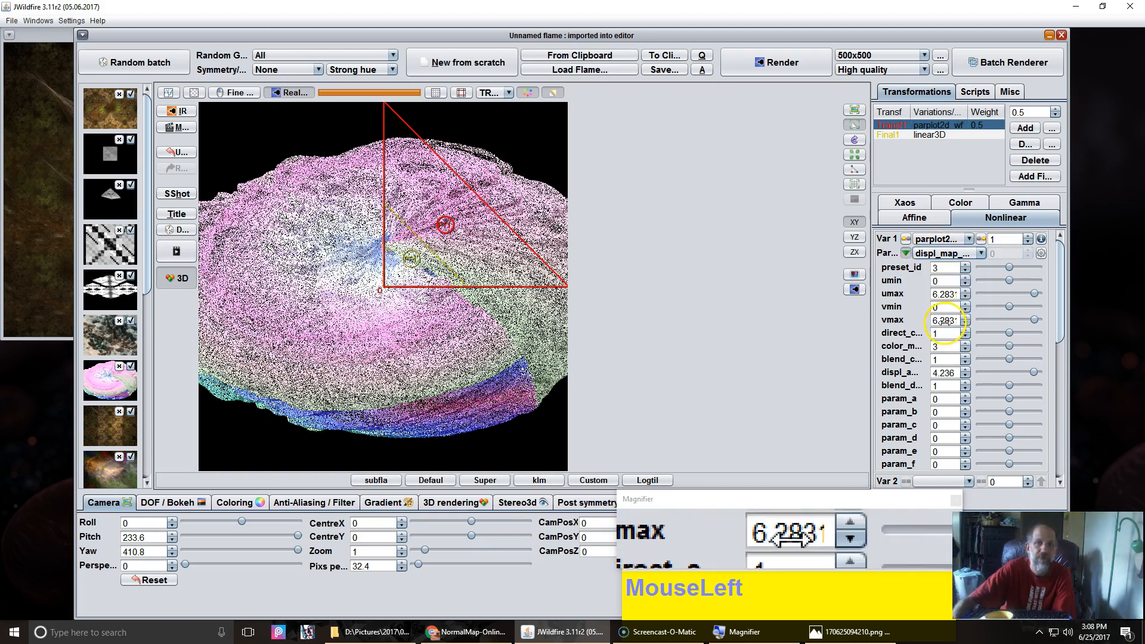
Step: Set displ_map_filename to AmbientOcclusionMap (5).png from New folder after previewing the other maps
click(1041, 254)
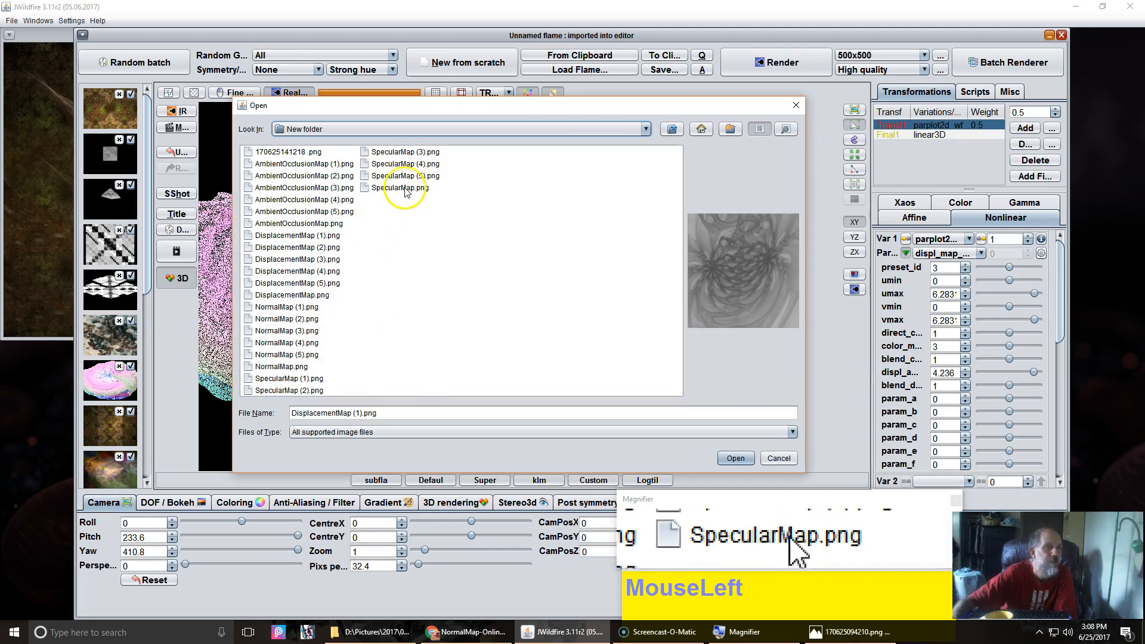
click(385, 176)
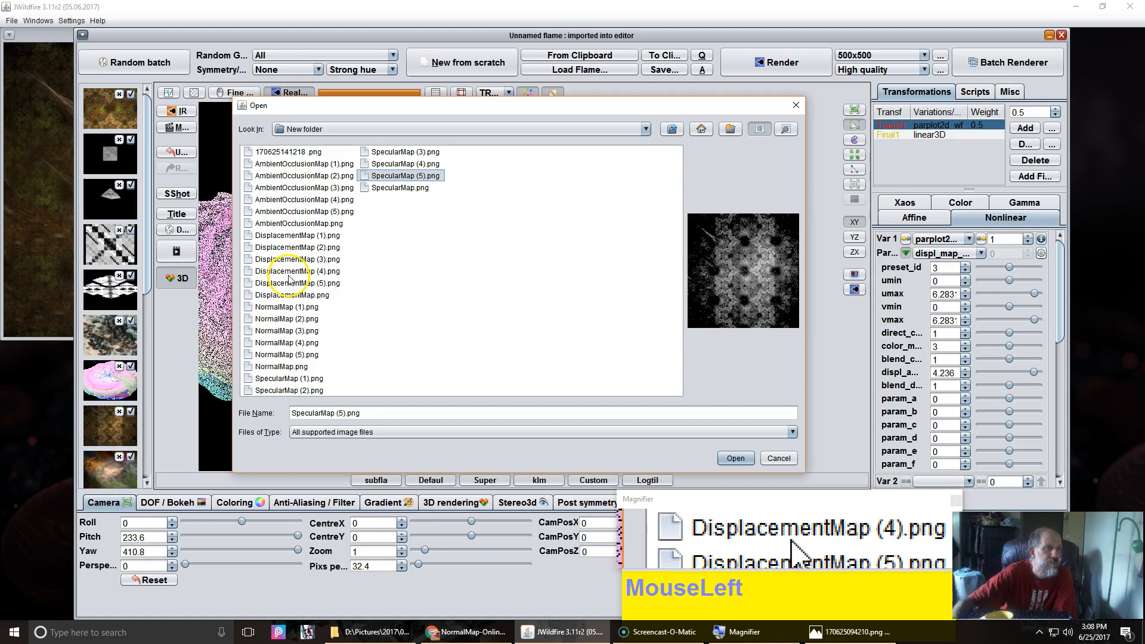
click(284, 357)
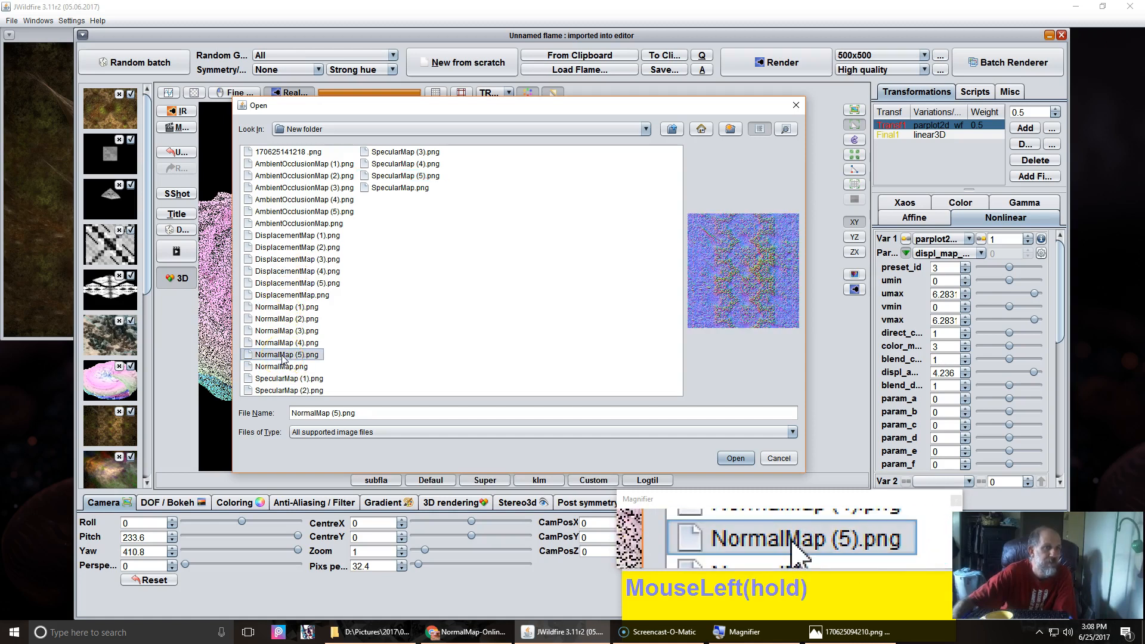
click(293, 391)
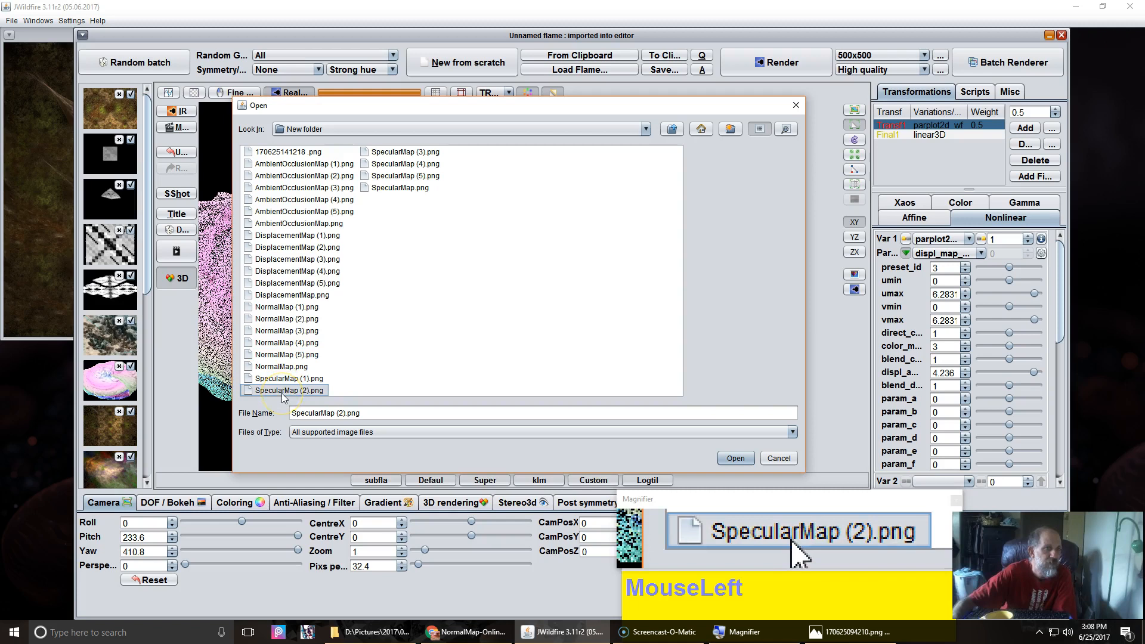
click(311, 213)
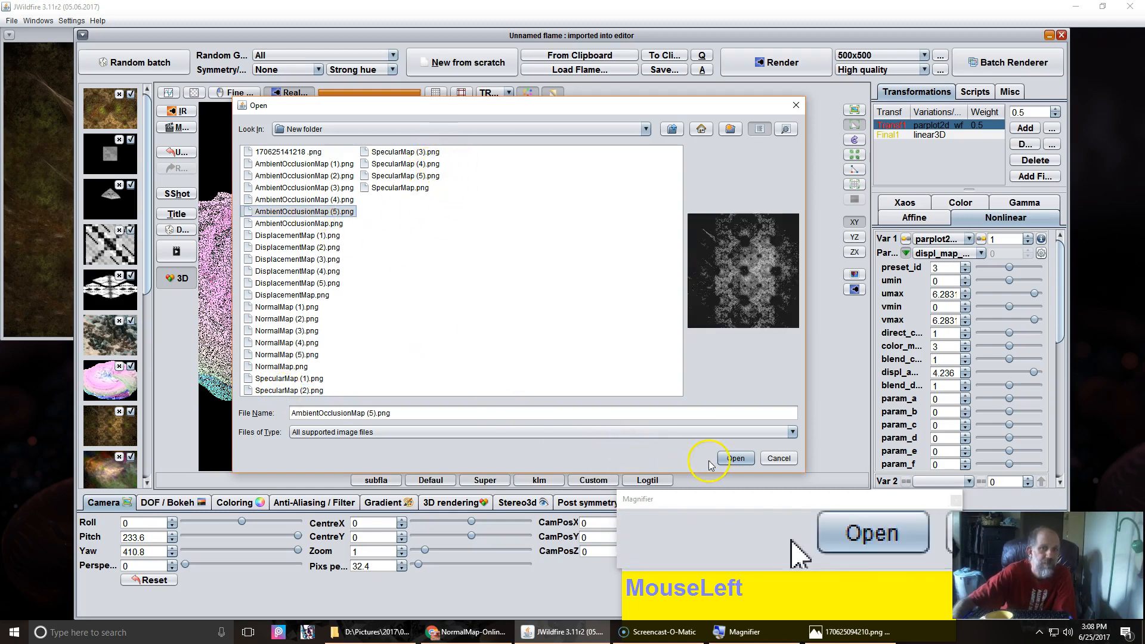
click(724, 457)
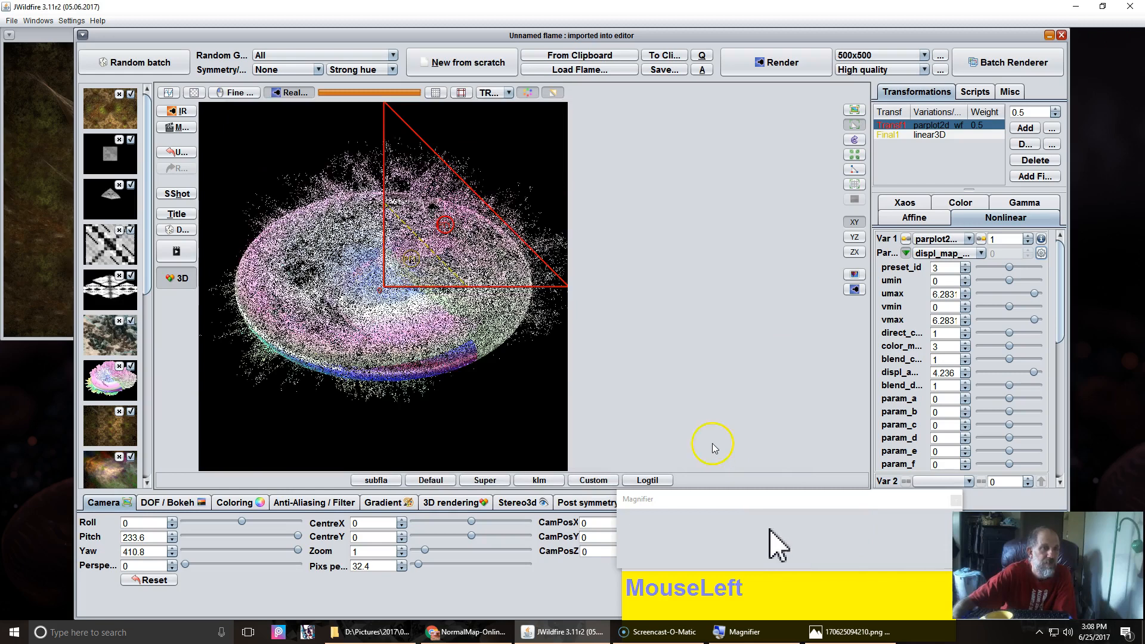
Step: Set the displacement amount to about 2.048
drag(386, 282, 445, 287)
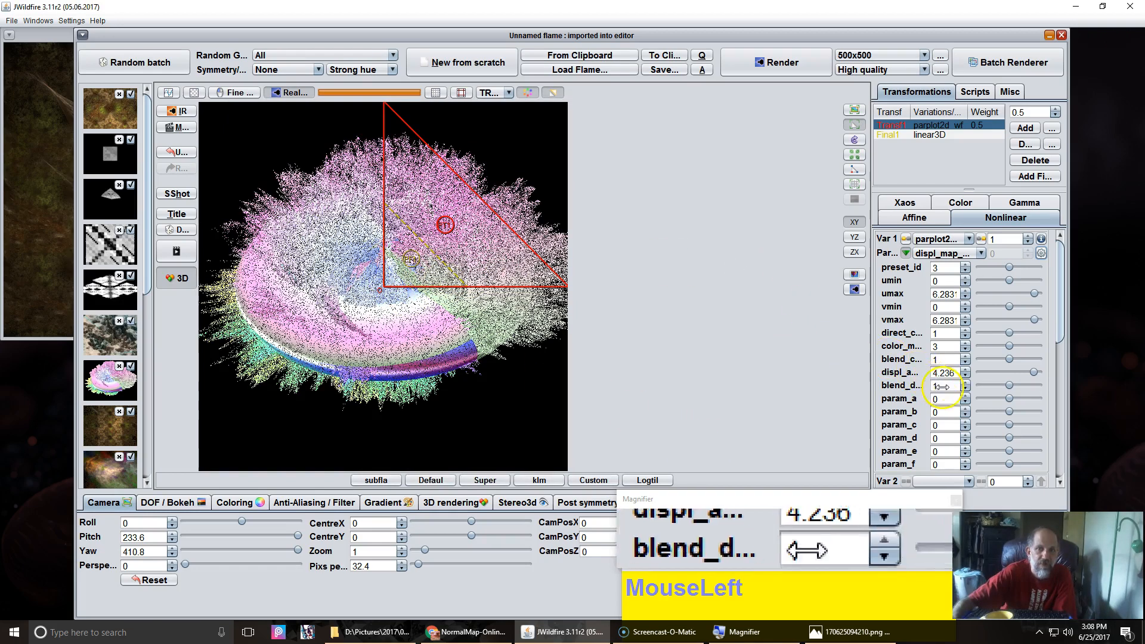
click(954, 373)
drag(954, 374, 627, 356)
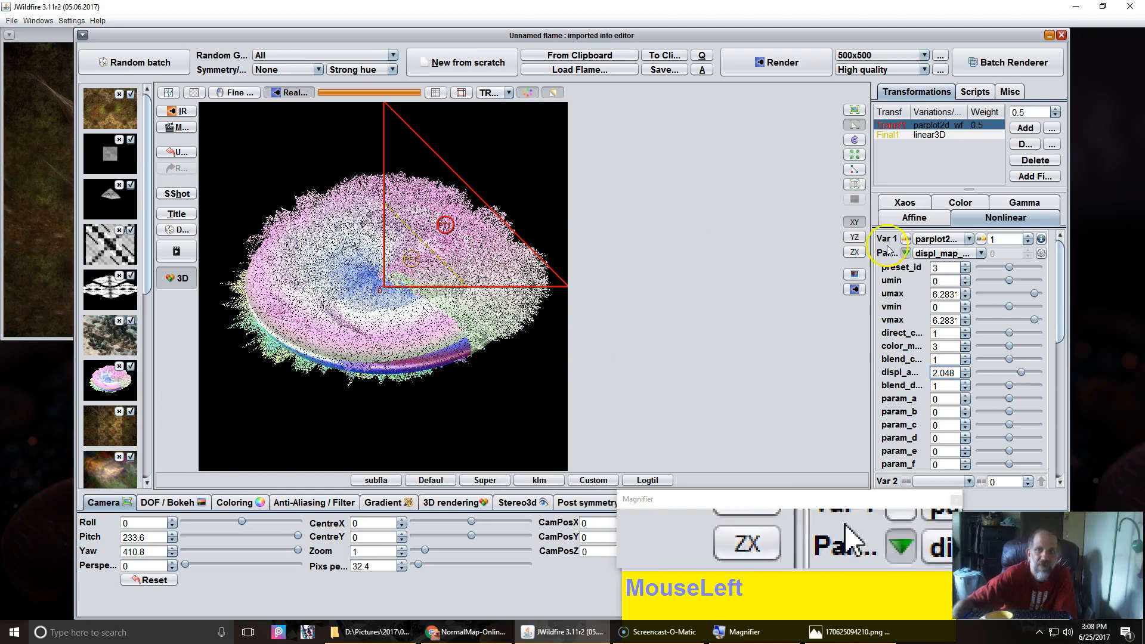
Step: Replace displ_map_filename with DisplacementMap (5).png from New folder
click(1041, 254)
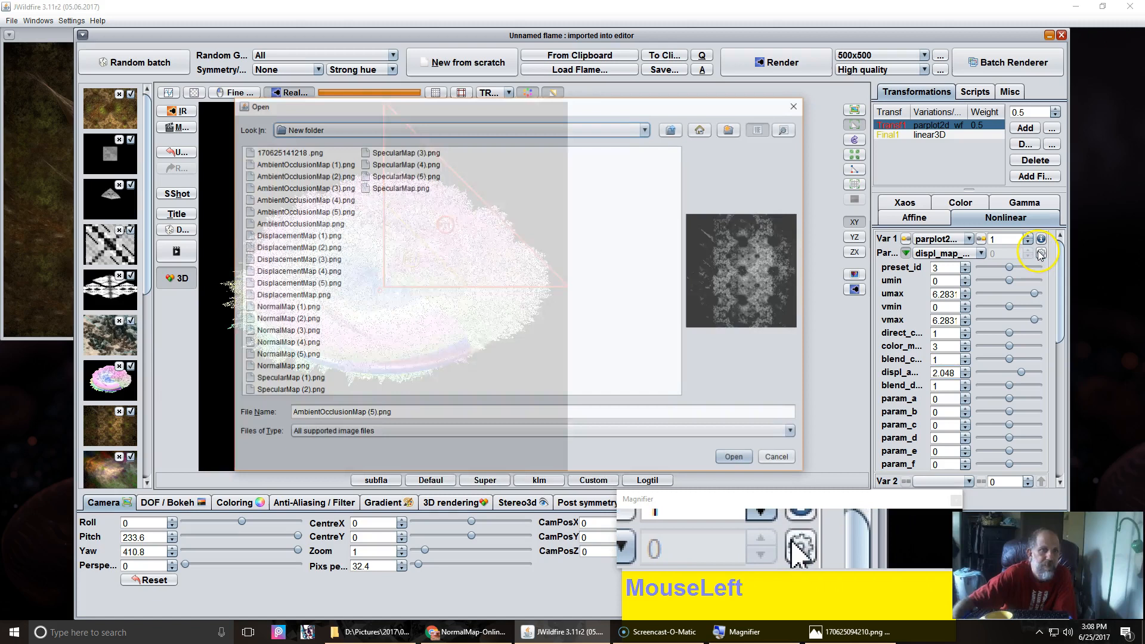
click(381, 177)
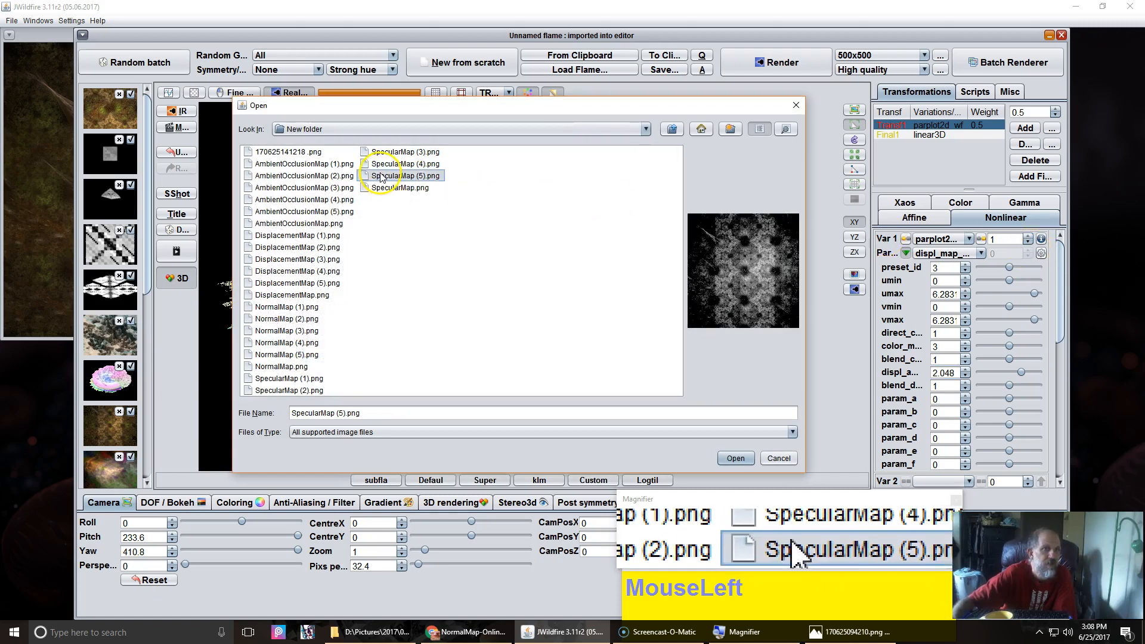
click(286, 284)
click(738, 461)
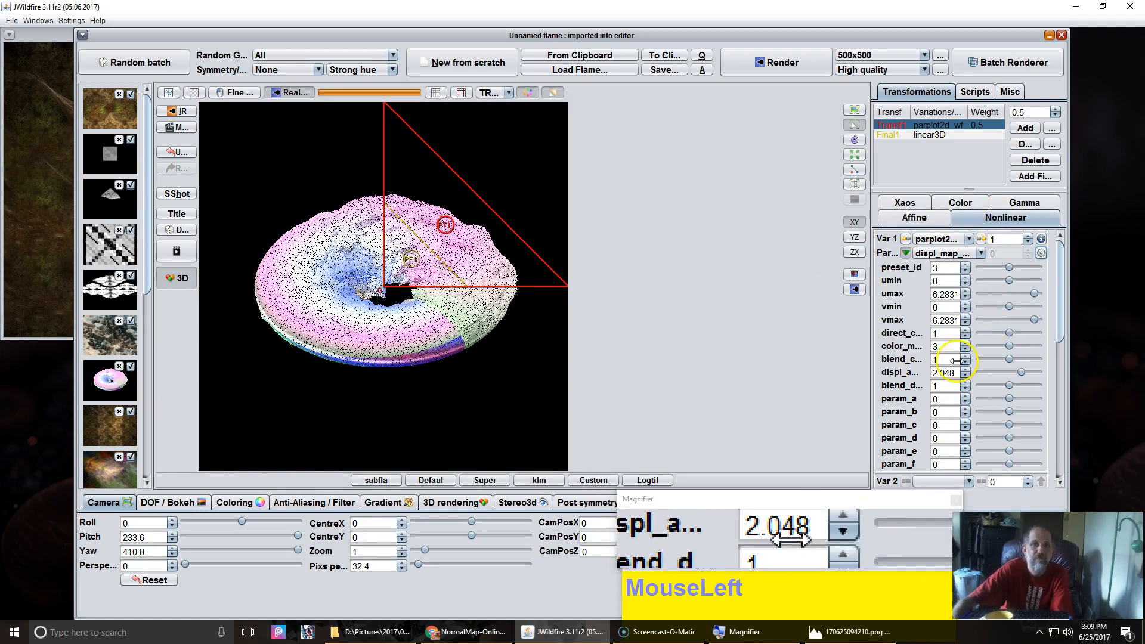
Step: Set displ_amount to 3.4 and render the preview
drag(943, 373, 1120, 485)
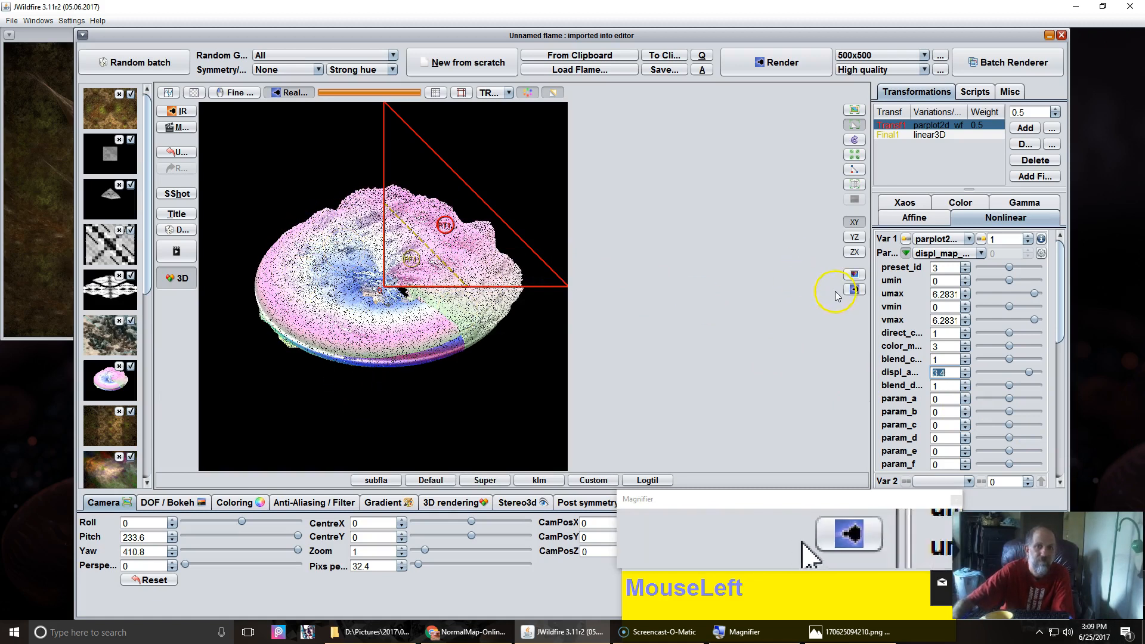
click(854, 289)
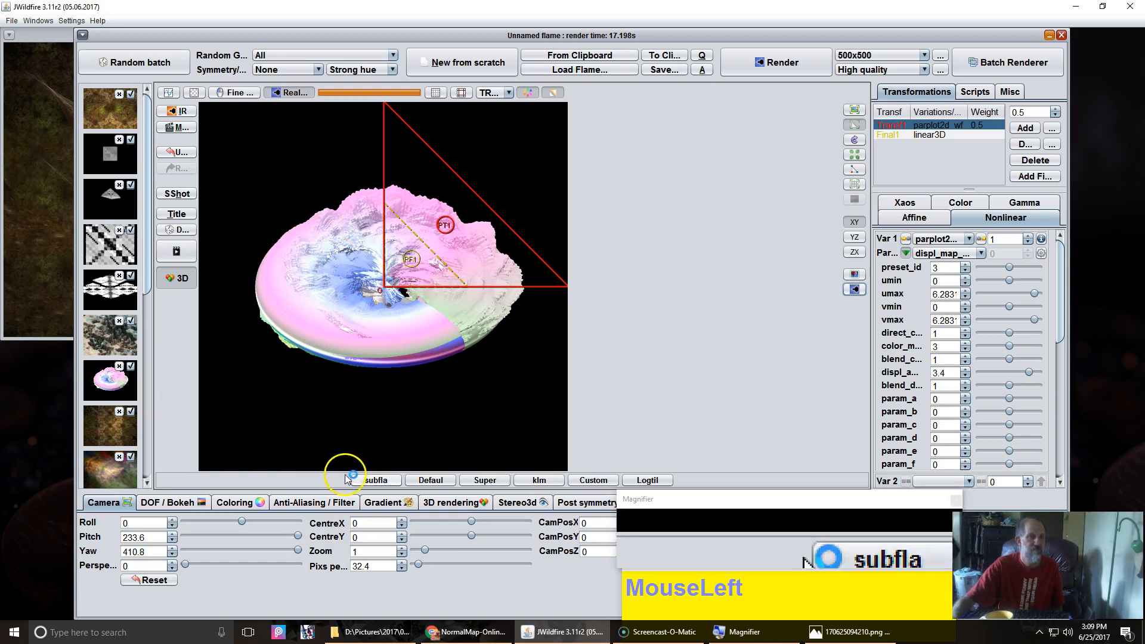
Step: Zoom the camera to 61.6 pixels per unit and toggle the 3D preview mode
drag(397, 566, 420, 555)
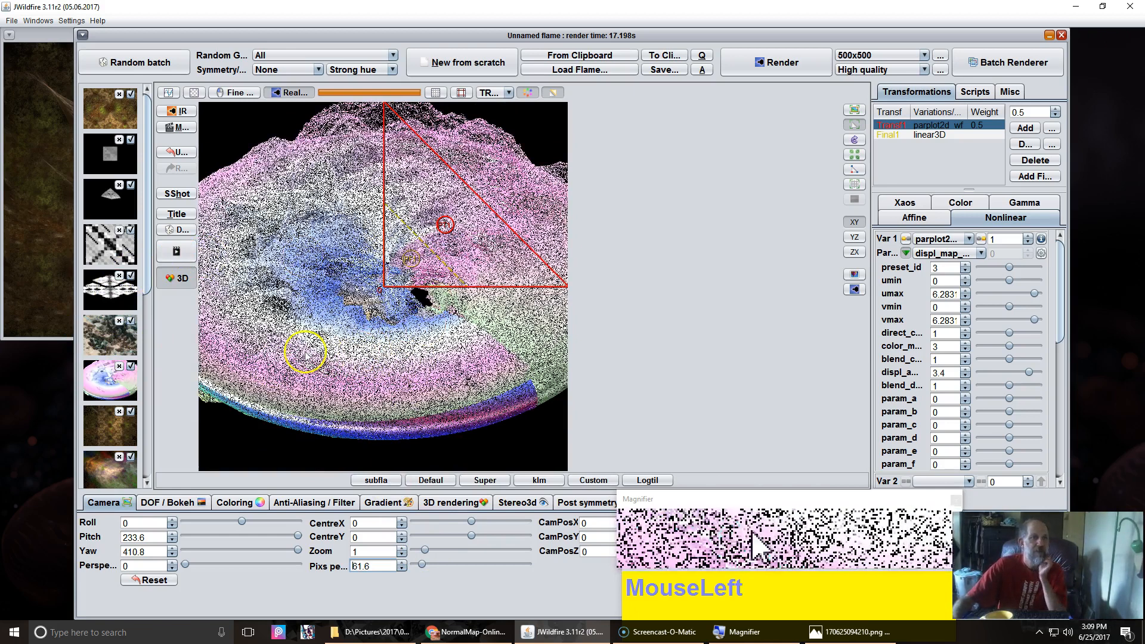
click(179, 285)
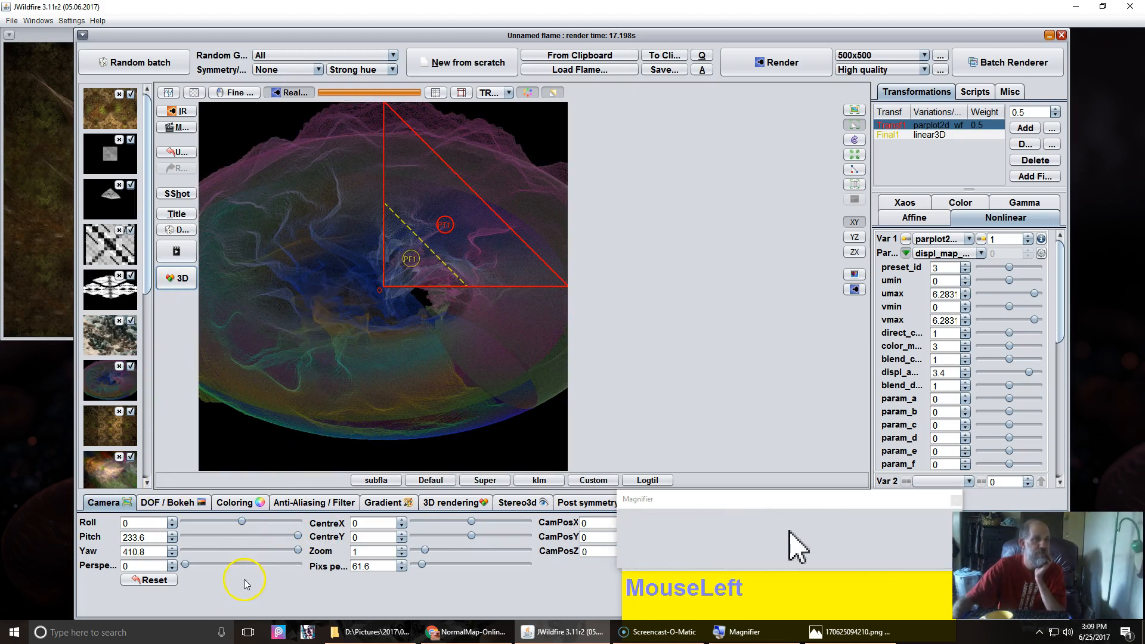
Step: Raise the coloring brightness to about 37.32, then open the anti-aliasing settings
click(235, 503)
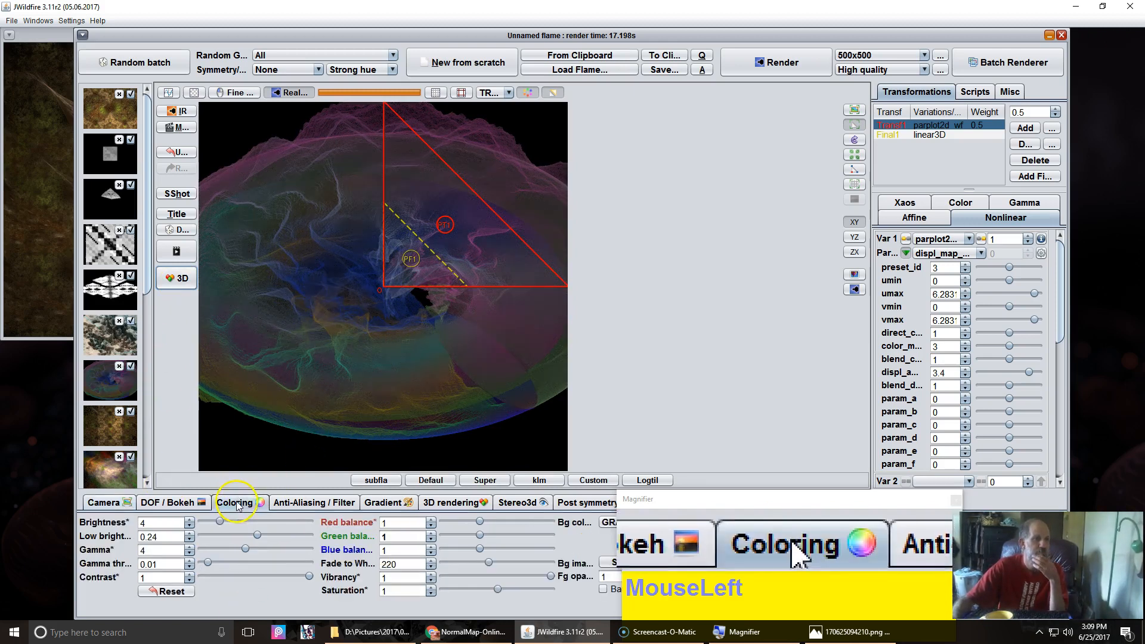
drag(154, 526, 251, 522)
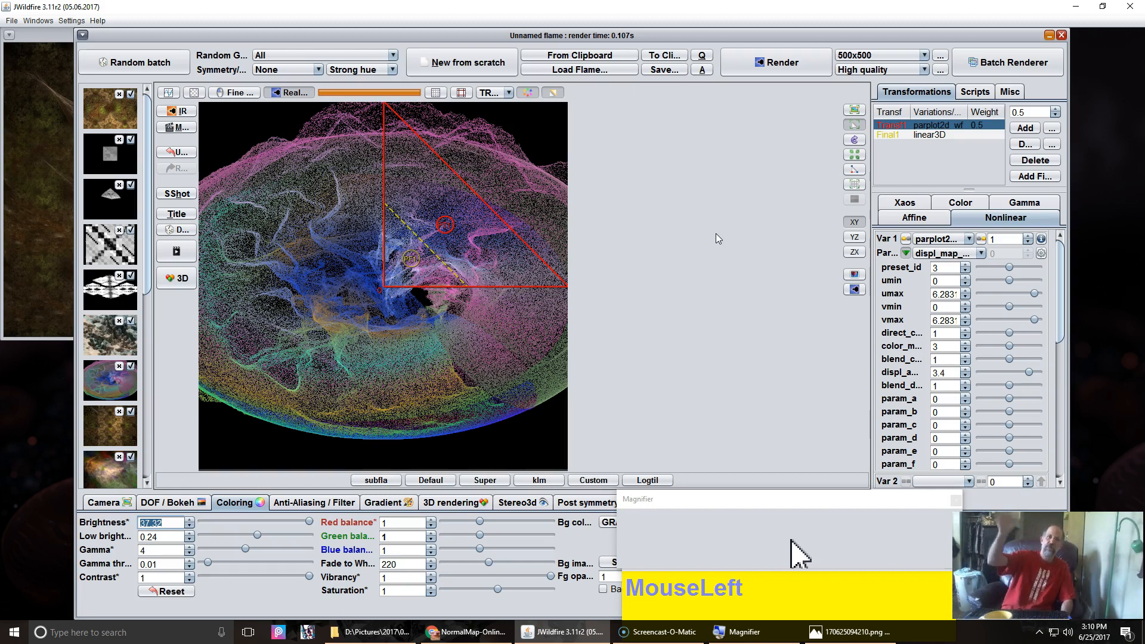
click(318, 508)
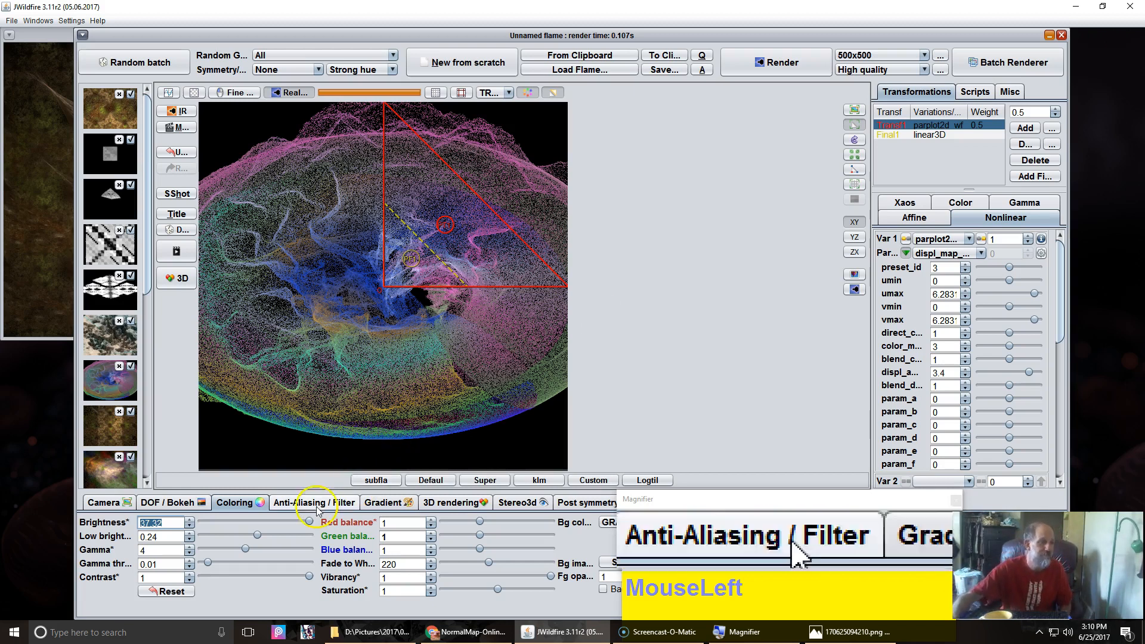